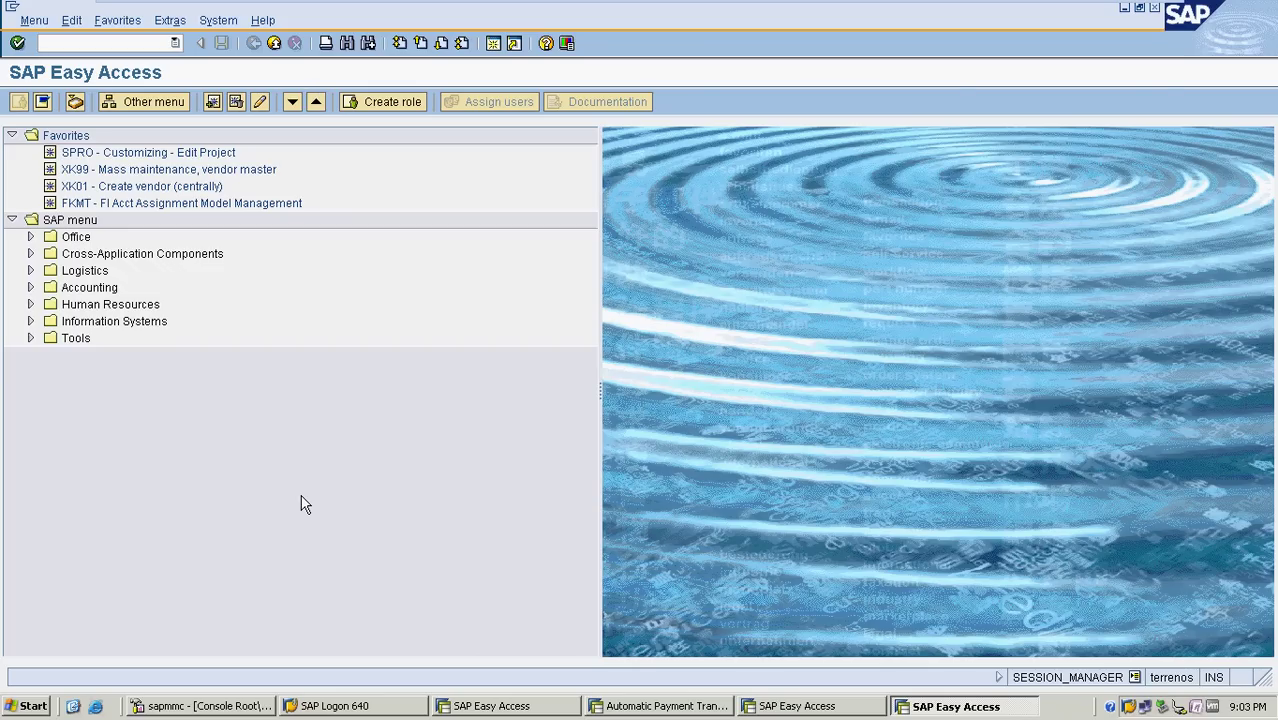
# Run transaction OBYZ and open the overview of tax calculation procedures.
pyautogui.write('OBYZ')
pyautogui.press('Return')
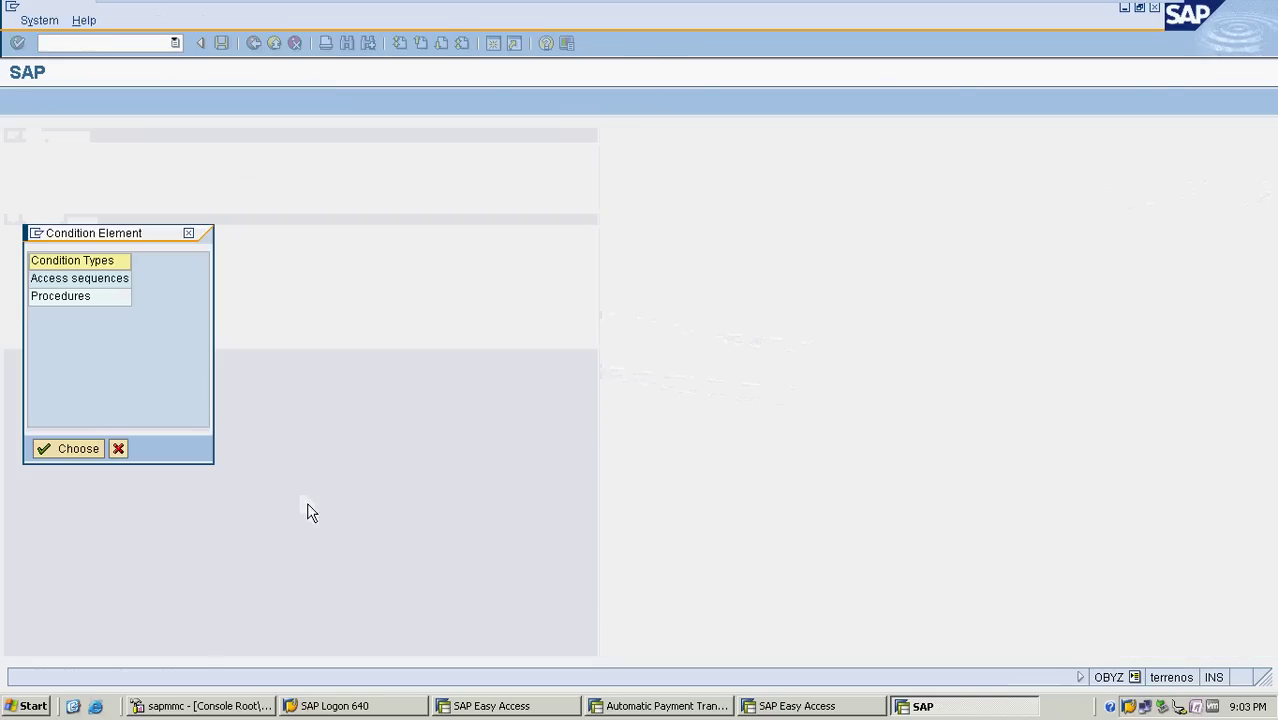
pyautogui.click(100, 298)
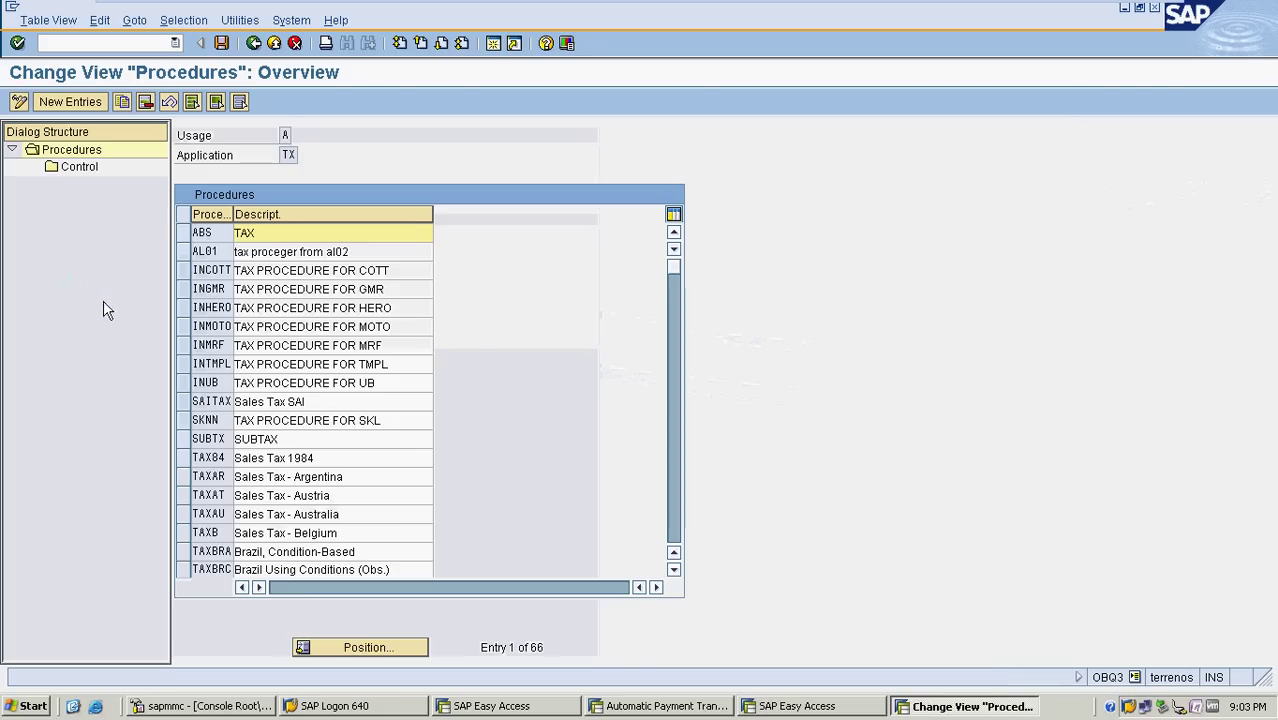
# Jump to the entry INMRF in the list of tax procedures.
pyautogui.click(360, 648)
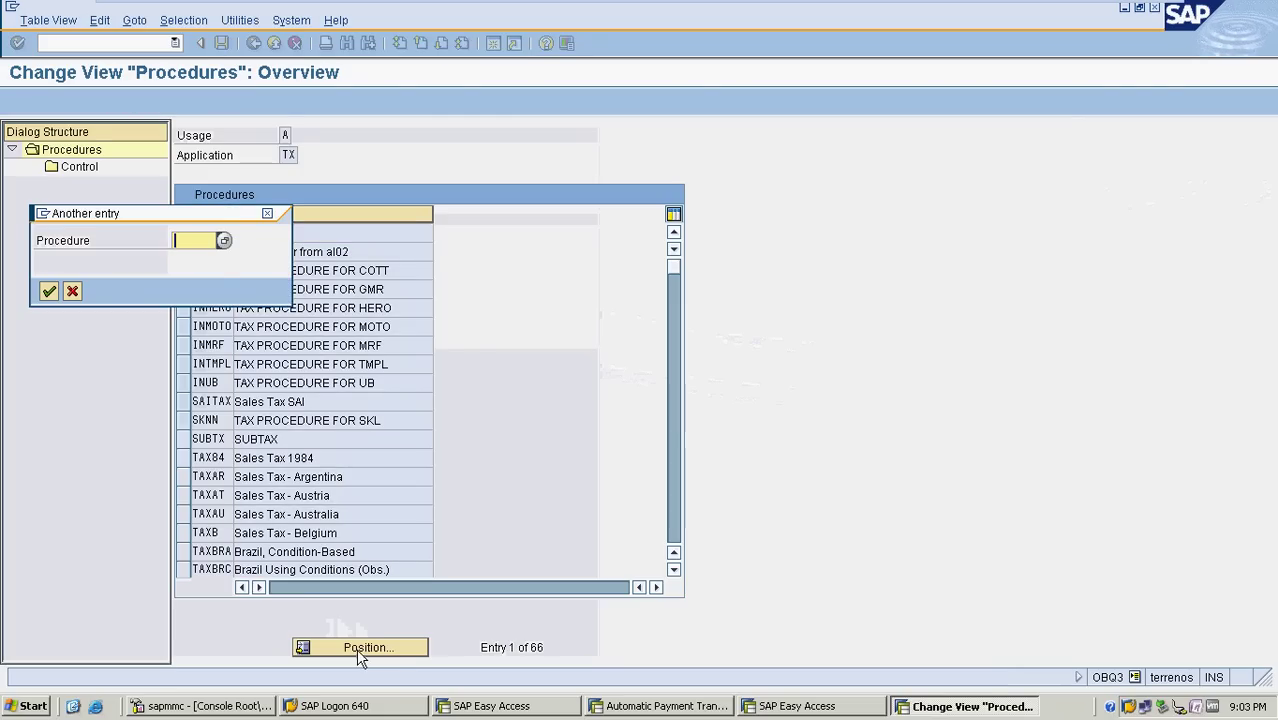
pyautogui.write('MR')
pyautogui.press('BackSpace')
pyautogui.press('BackSpace')
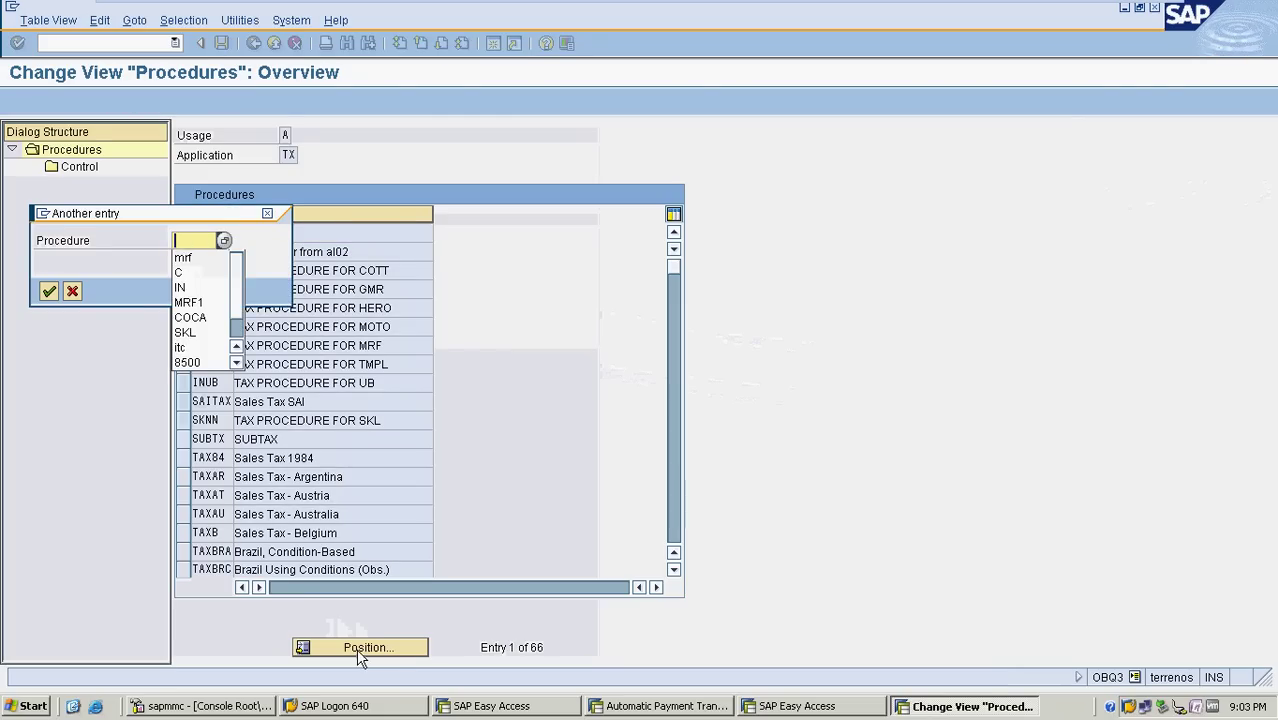
pyautogui.write('IN')
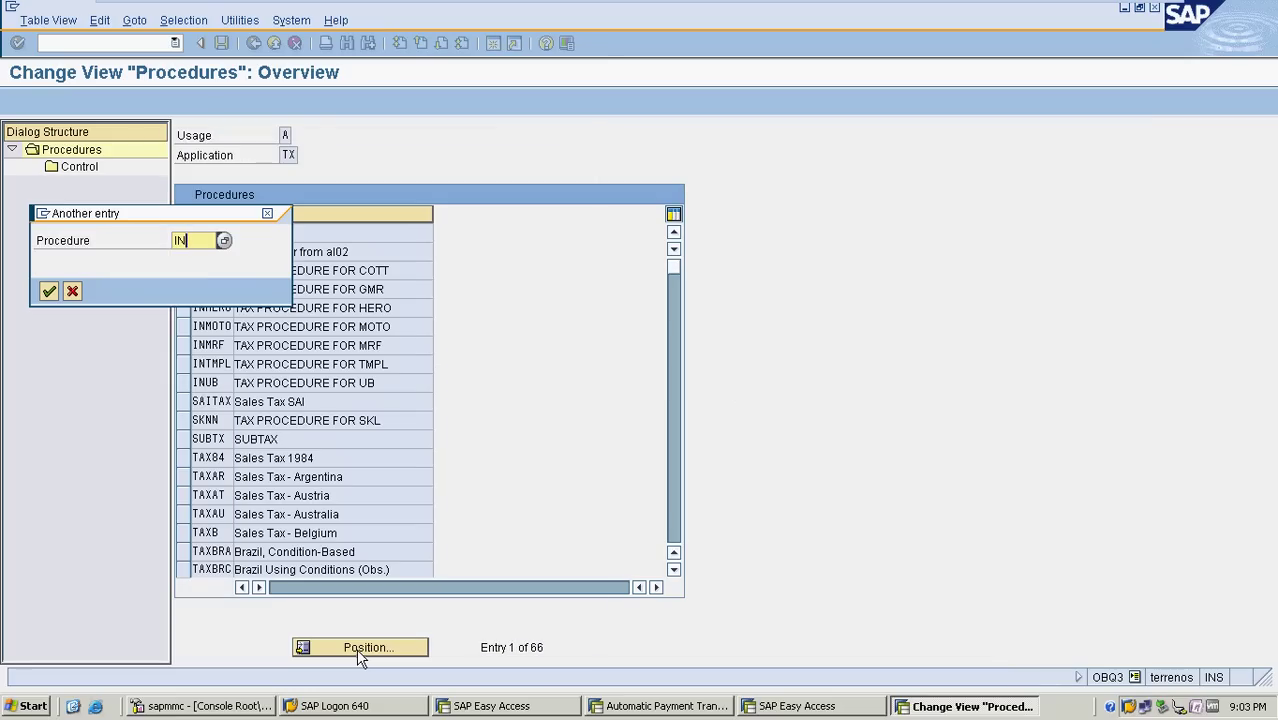
pyautogui.write('MRF')
pyautogui.press('Return')
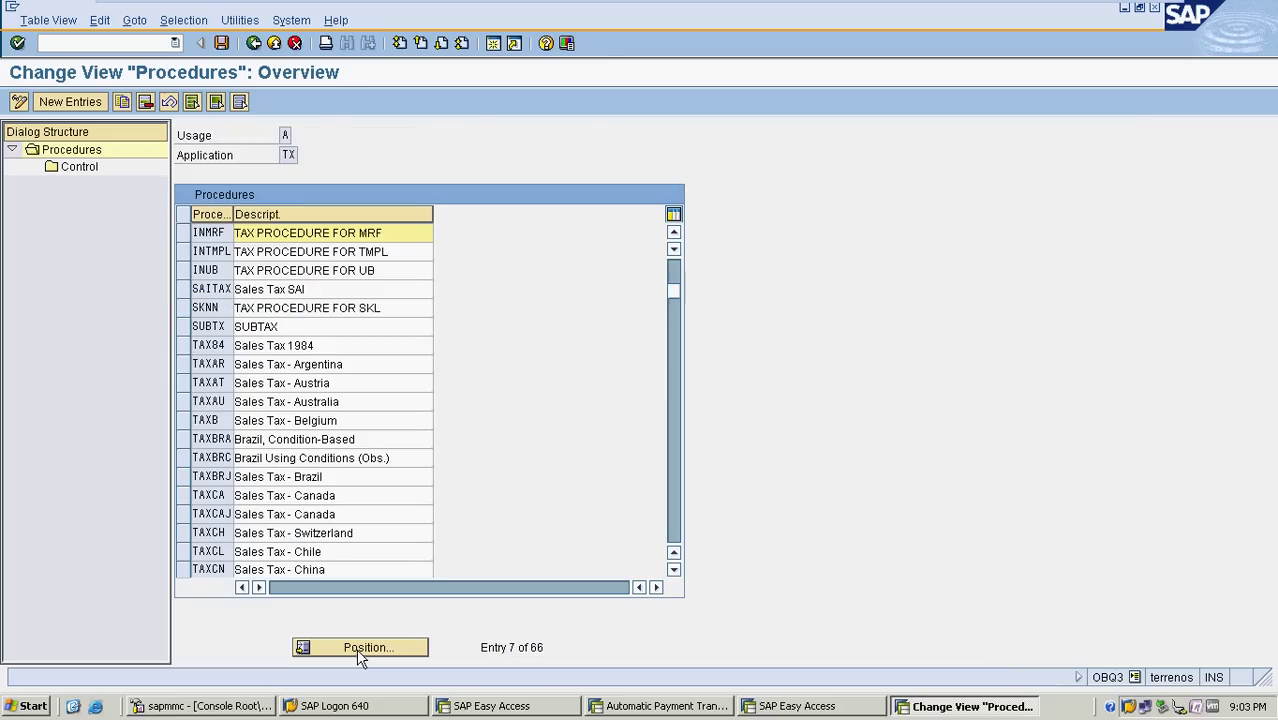
# Open the control data of procedure INMRF.
pyautogui.click(184, 234)
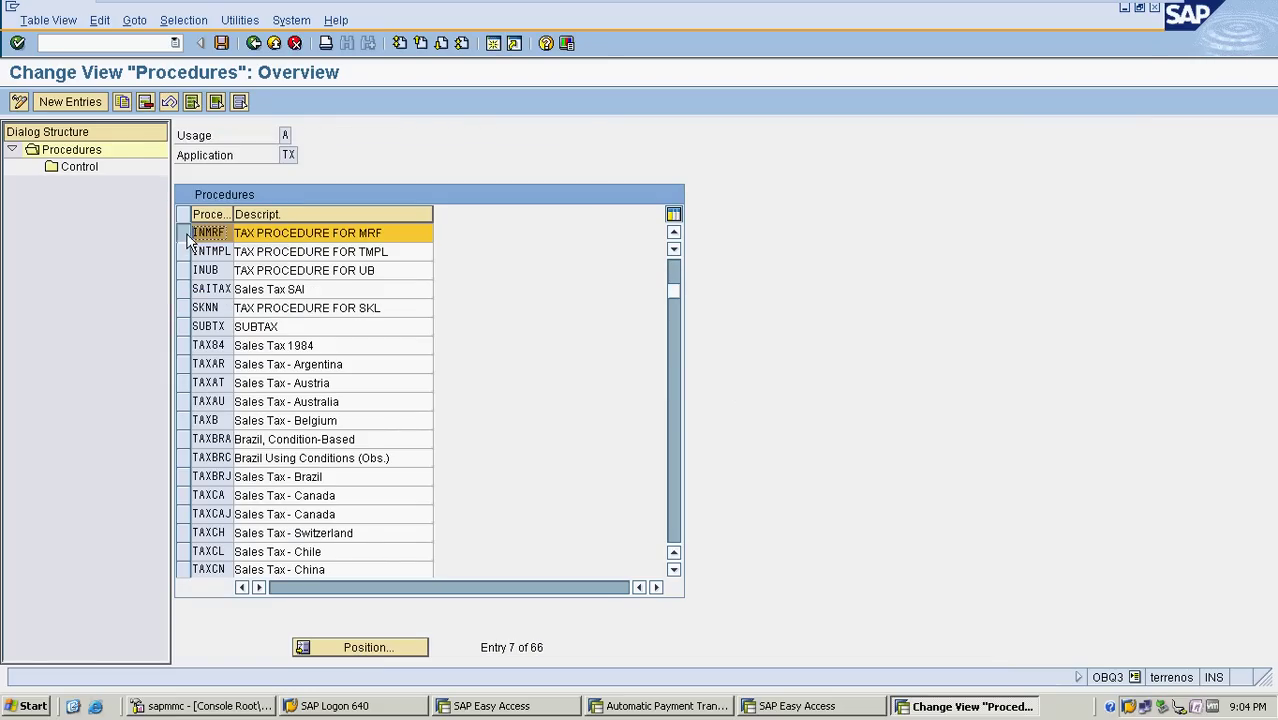
pyautogui.click(80, 168)
pyautogui.click(82, 169)
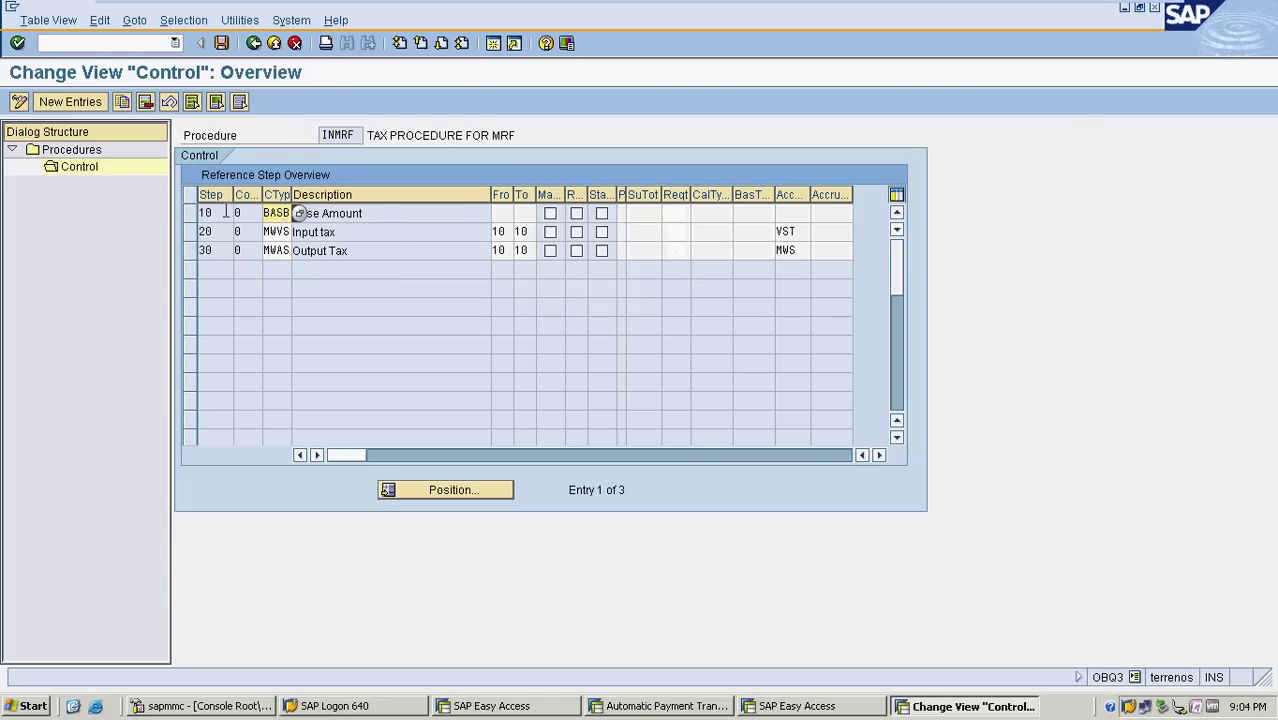
# Review the descriptions, condition types, from-steps and account keys of the base amount, input tax and output tax lines, and return to the start screen.
pyautogui.click(372, 214)
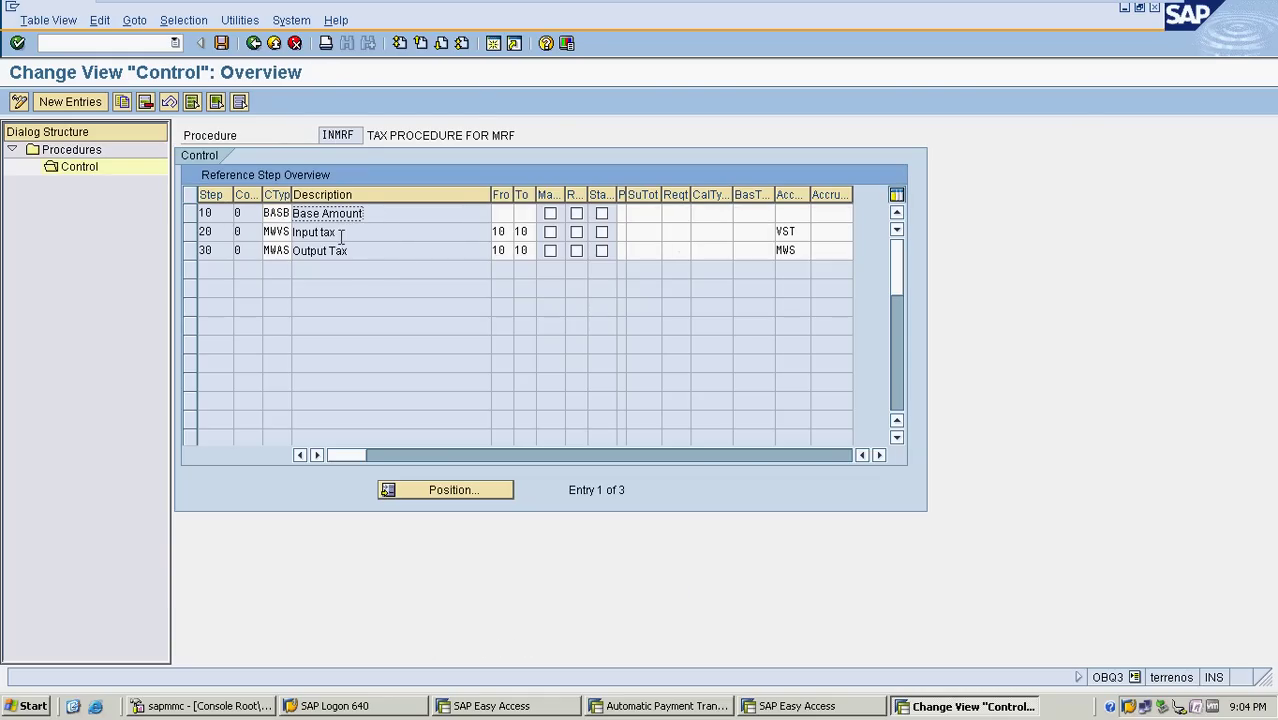
pyautogui.click(354, 232)
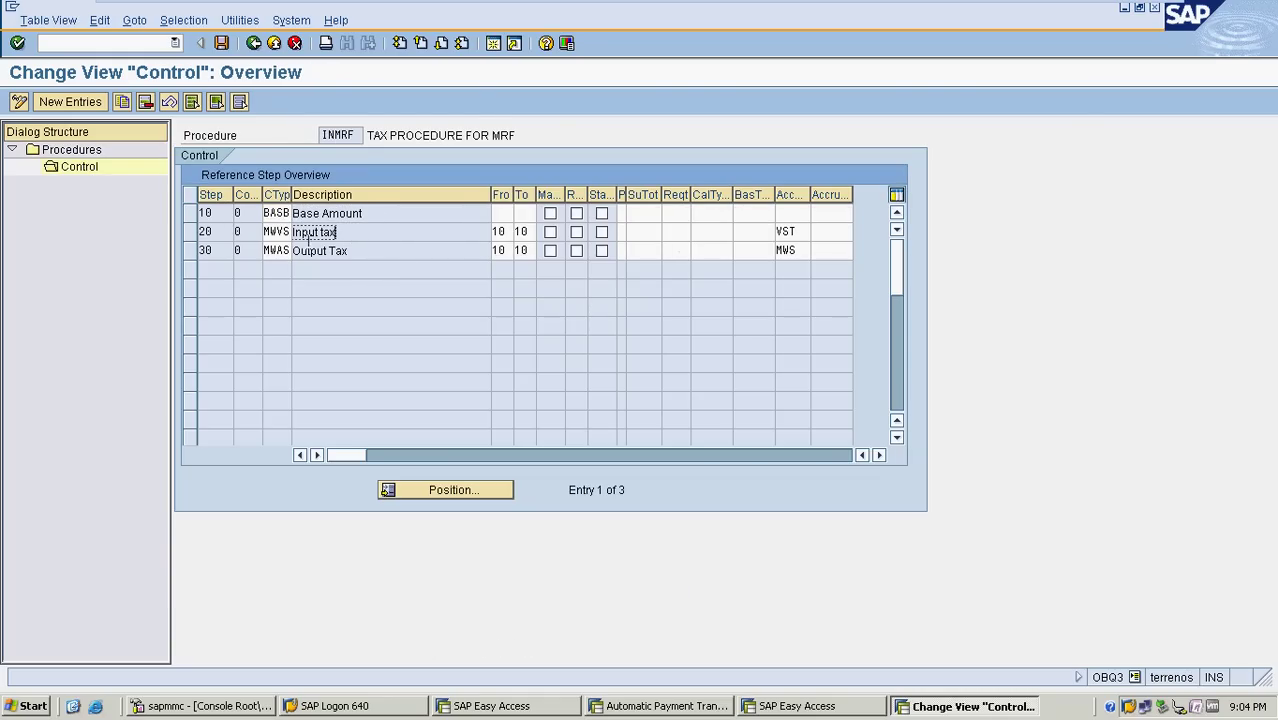
pyautogui.click(366, 252)
pyautogui.moveTo(290, 194); pyautogui.dragTo(311, 194)
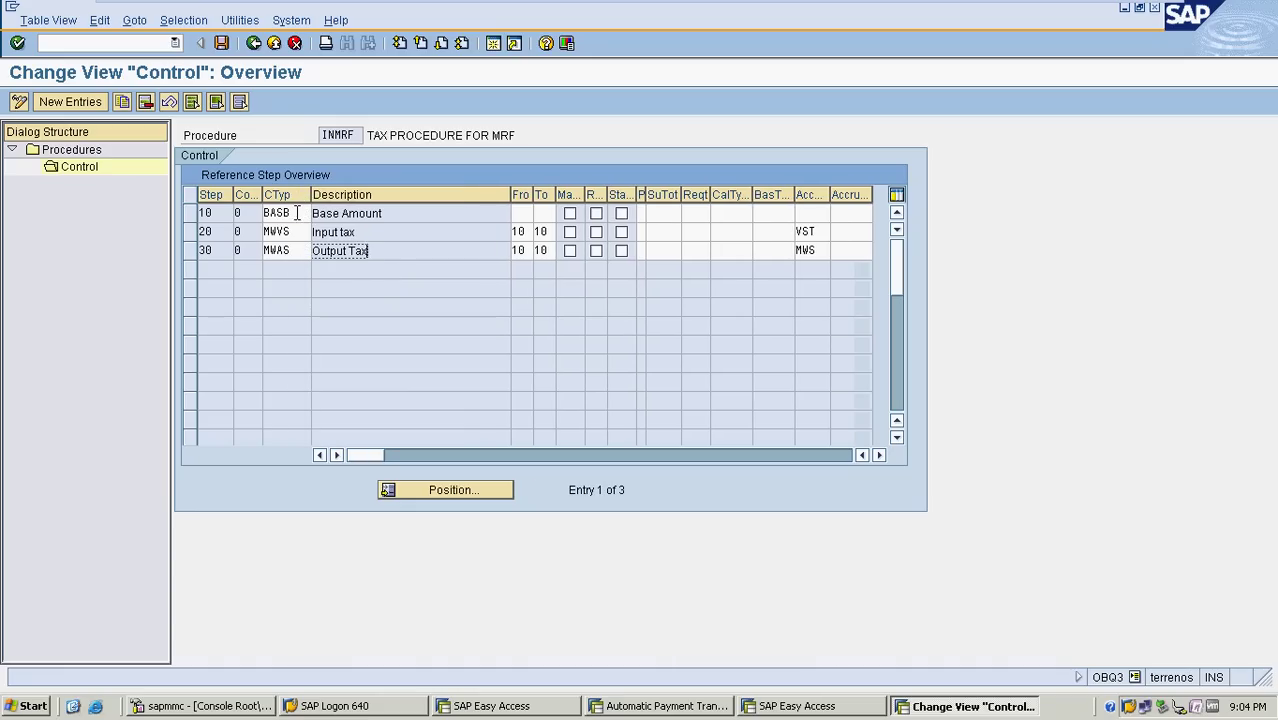
pyautogui.click(298, 214)
pyautogui.click(297, 232)
pyautogui.click(293, 251)
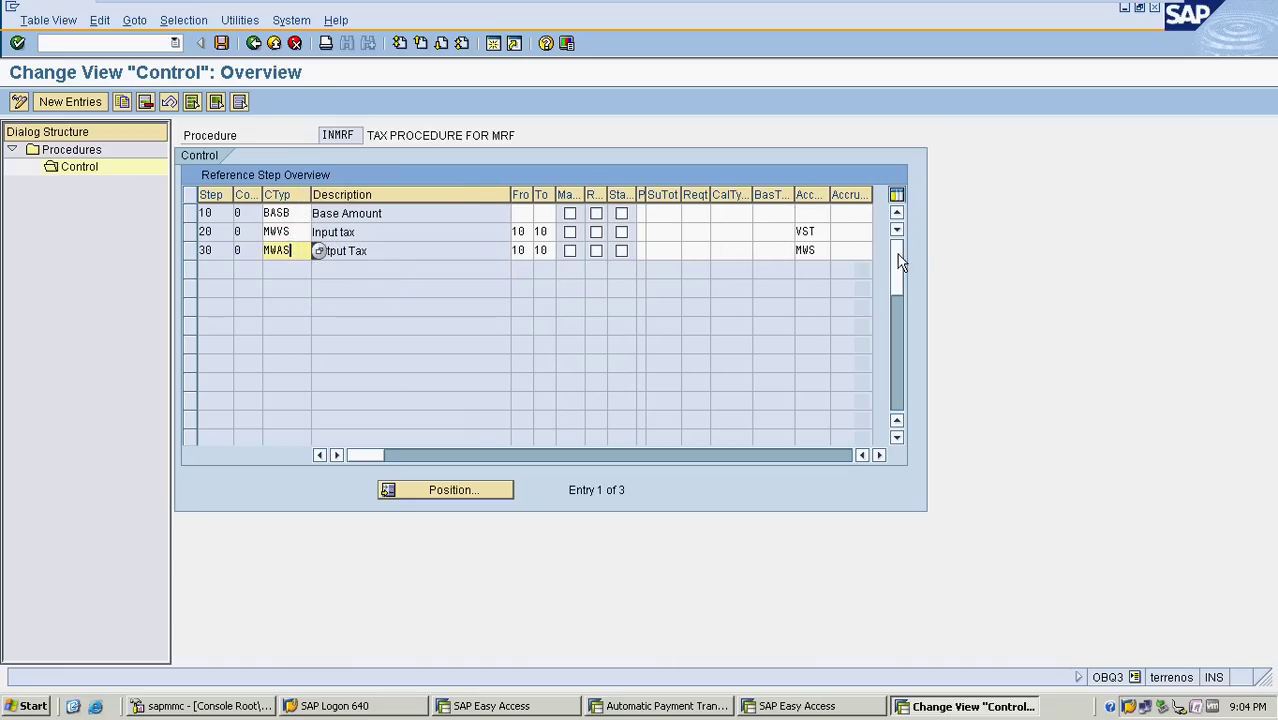
pyautogui.click(816, 251)
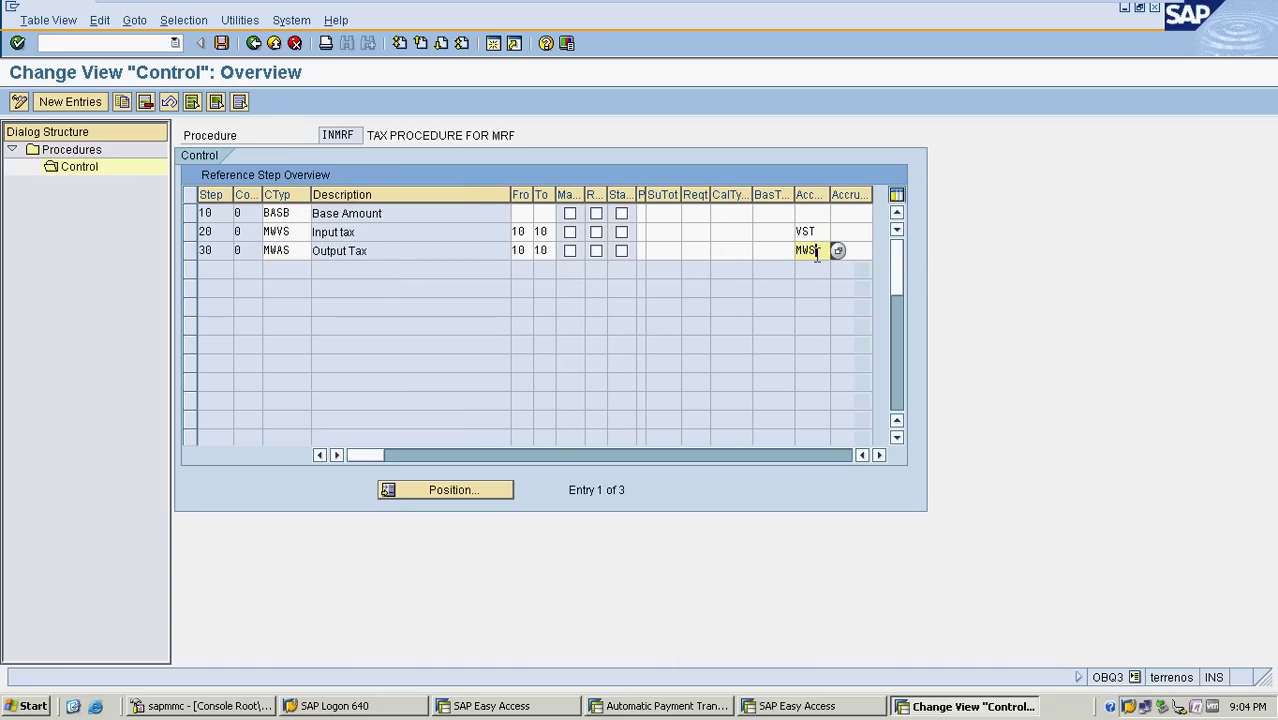
pyautogui.click(400, 233)
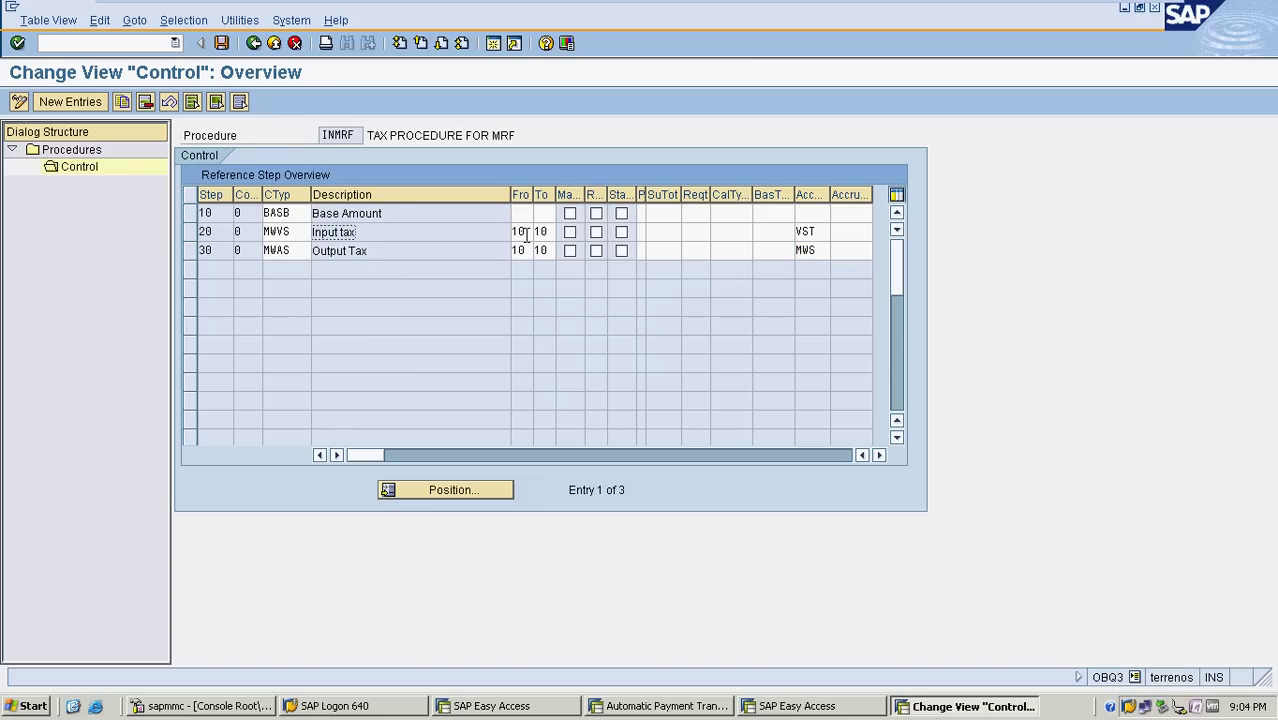
pyautogui.click(378, 216)
pyautogui.click(527, 253)
pyautogui.click(380, 213)
pyautogui.click(255, 44)
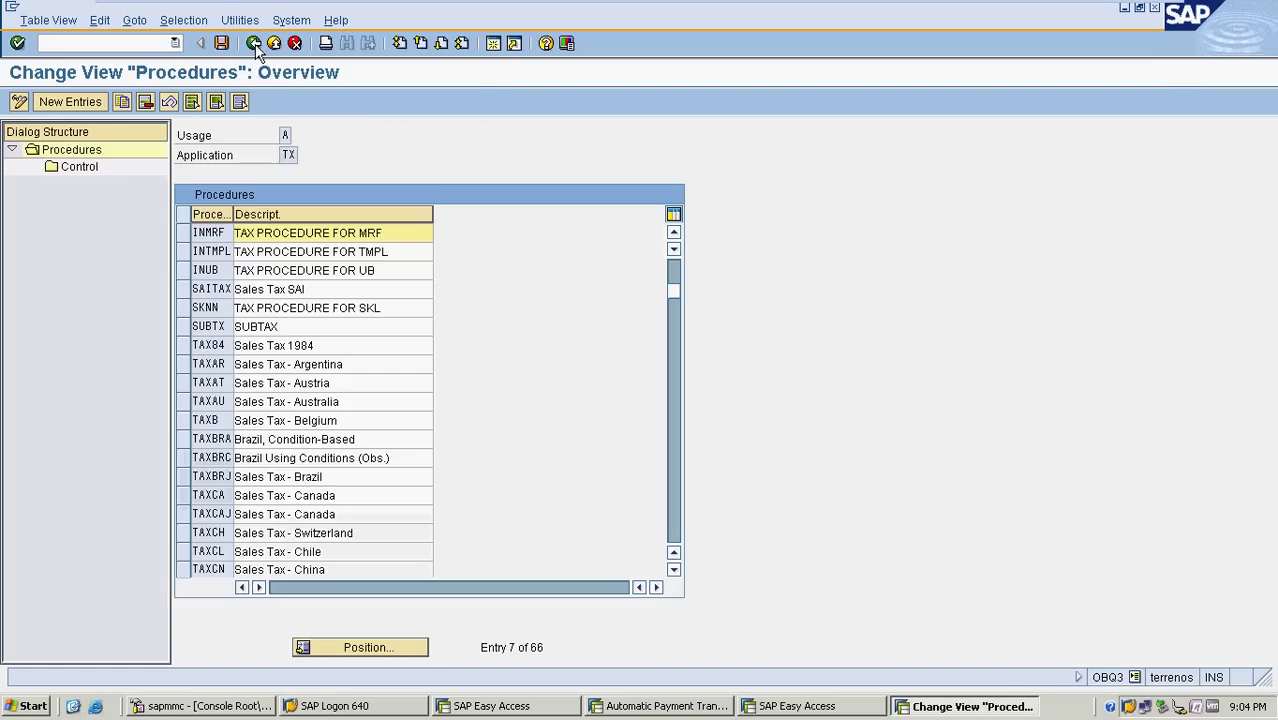
pyautogui.click(255, 44)
pyautogui.click(117, 448)
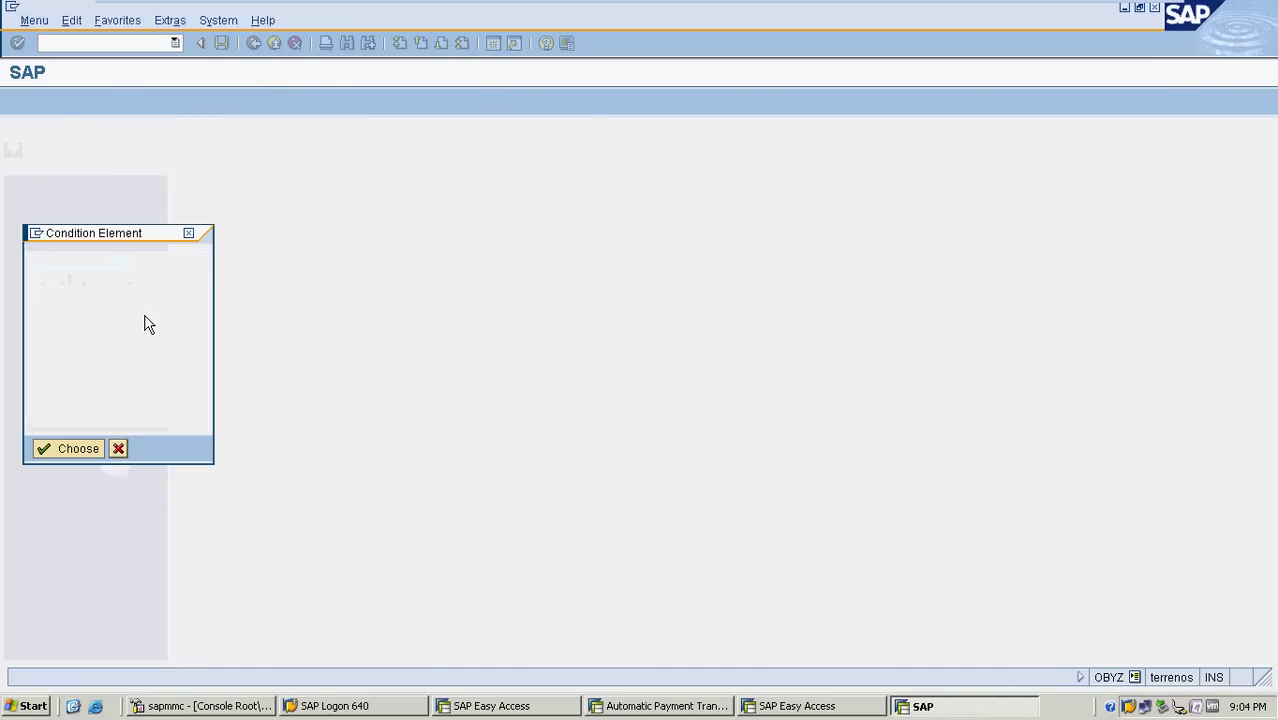
# Run transaction OBBG and jump to country IN in the country-to-procedure assignment list.
pyautogui.write('OBBG')
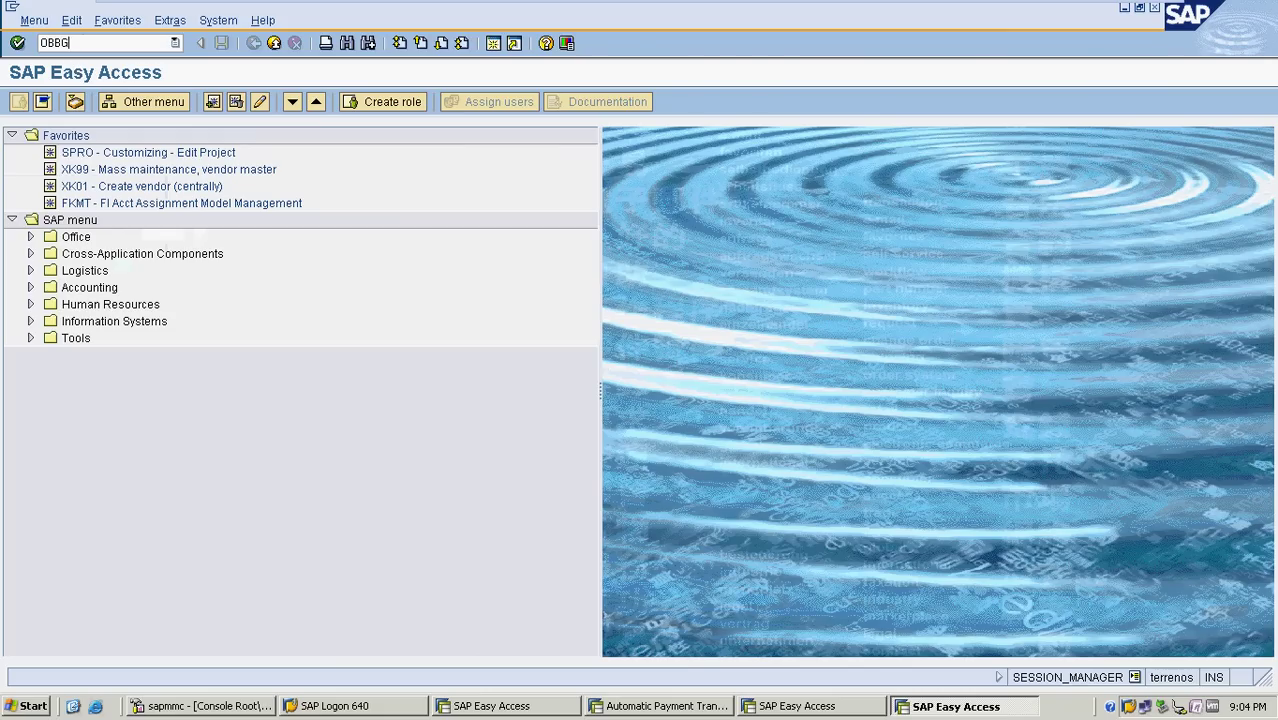
pyautogui.press('Return')
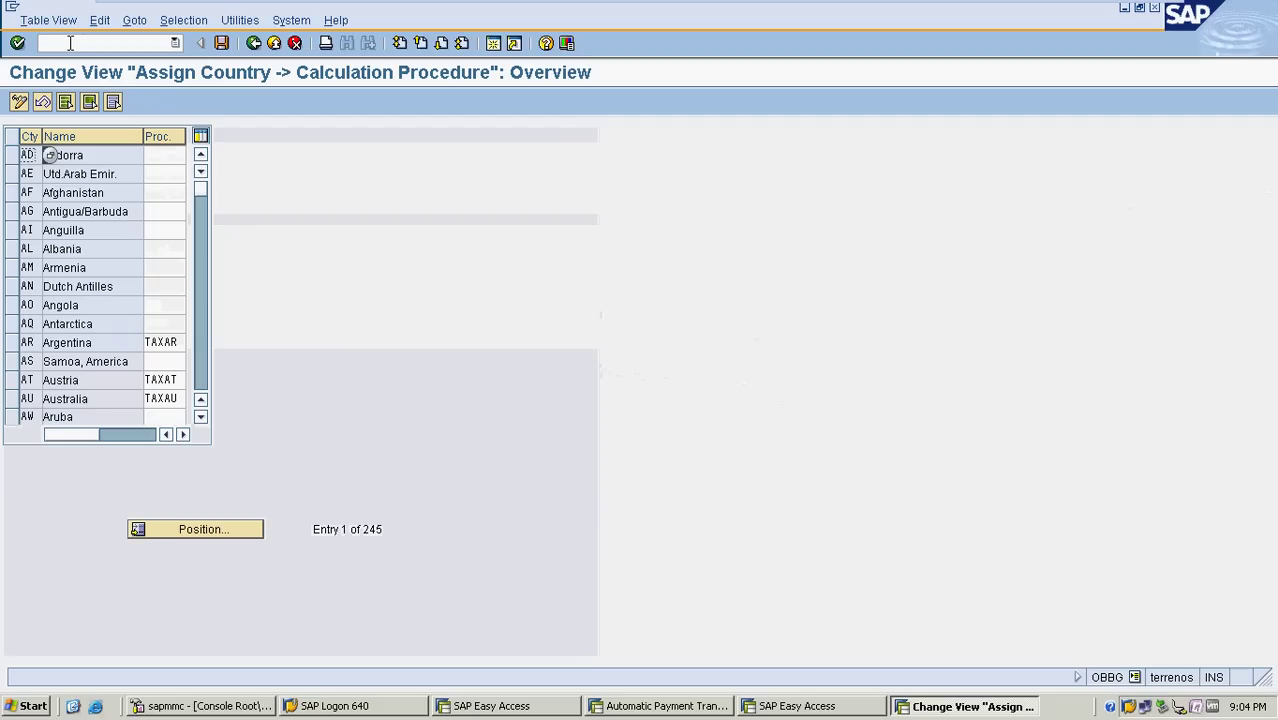
pyautogui.click(233, 530)
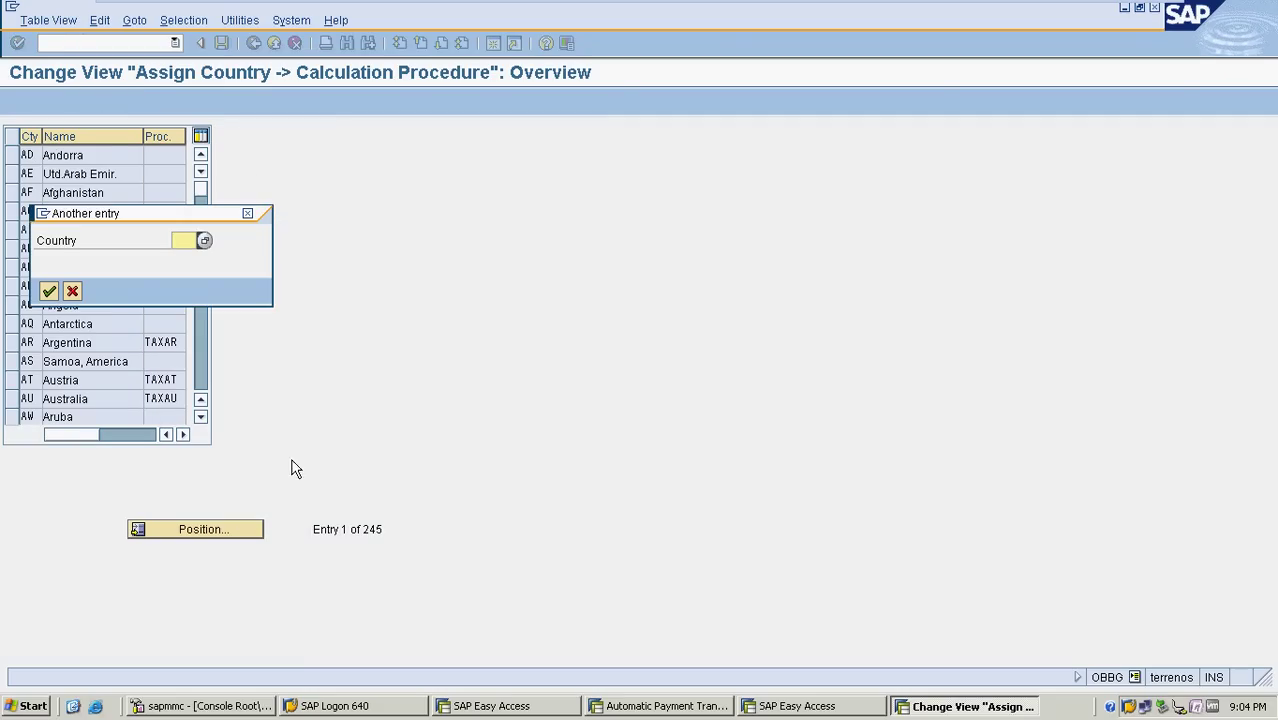
pyautogui.write('IN')
pyautogui.press('Return')
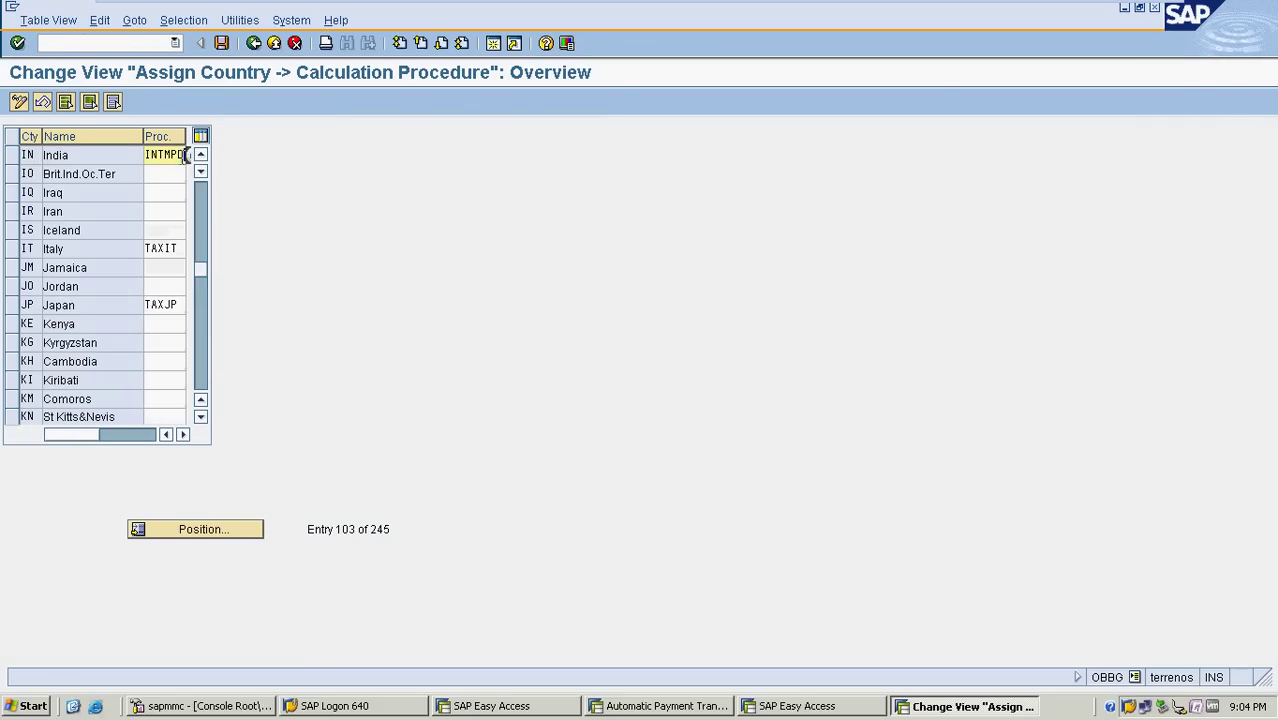
# Assign tax procedure INMRF to India, save it in the proposed customizing request, and return to the start screen.
pyautogui.press('BackSpace')
pyautogui.press('BackSpace')
pyautogui.press('BackSpace')
pyautogui.press('BackSpace')
pyautogui.press('BackSpace')
pyautogui.write('INMRF')
pyautogui.hotkey('ctrl', 's')
pyautogui.click(49, 291)
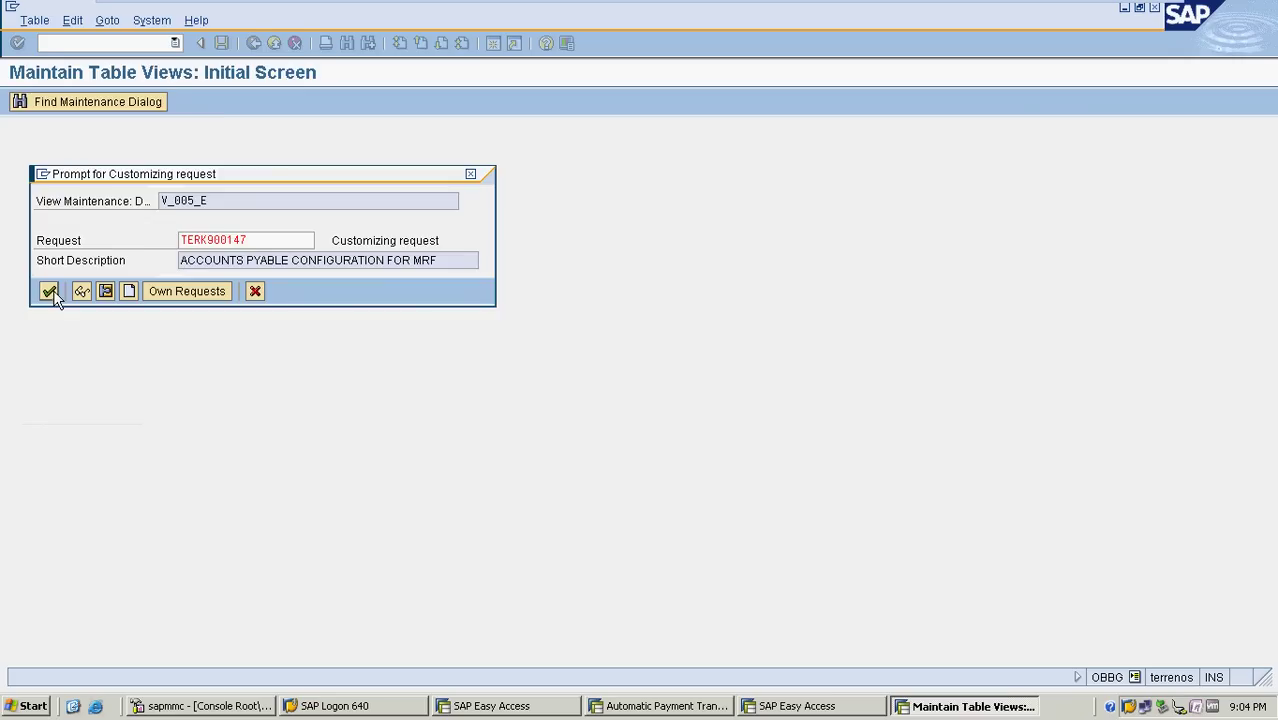
pyautogui.click(254, 43)
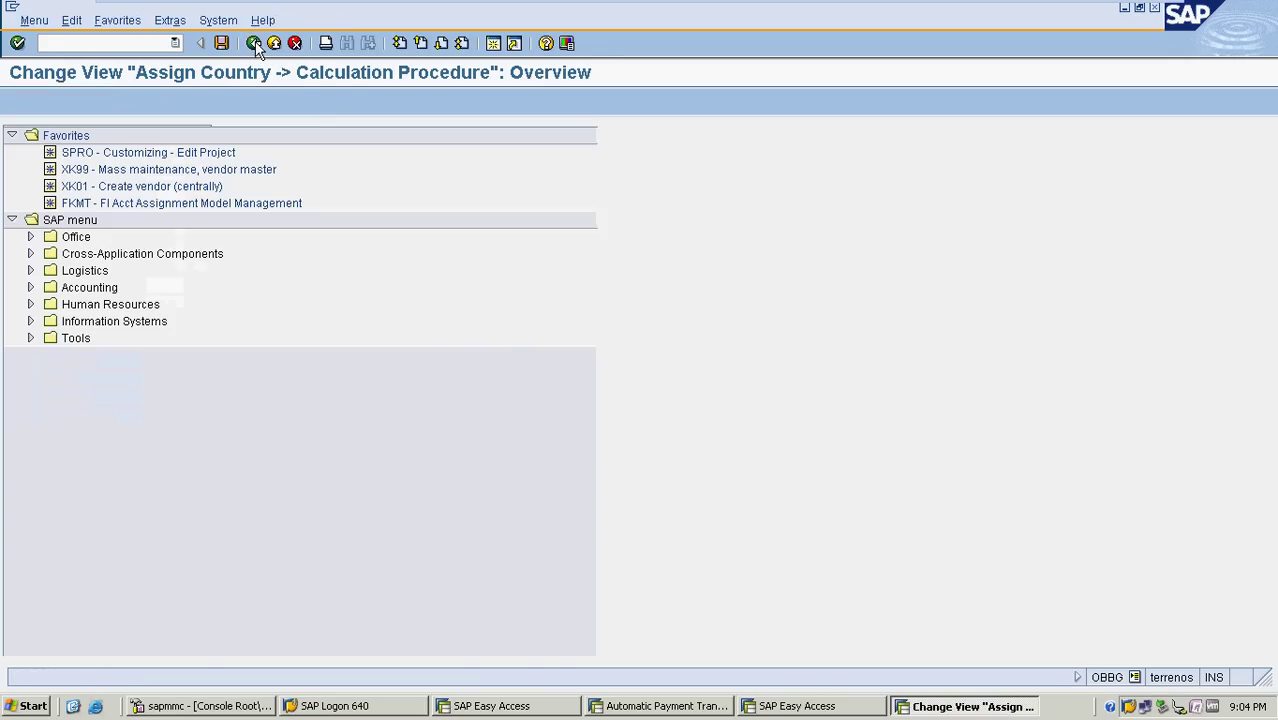
# Run transaction FTXP to maintain tax codes for country IN.
pyautogui.write('FT')
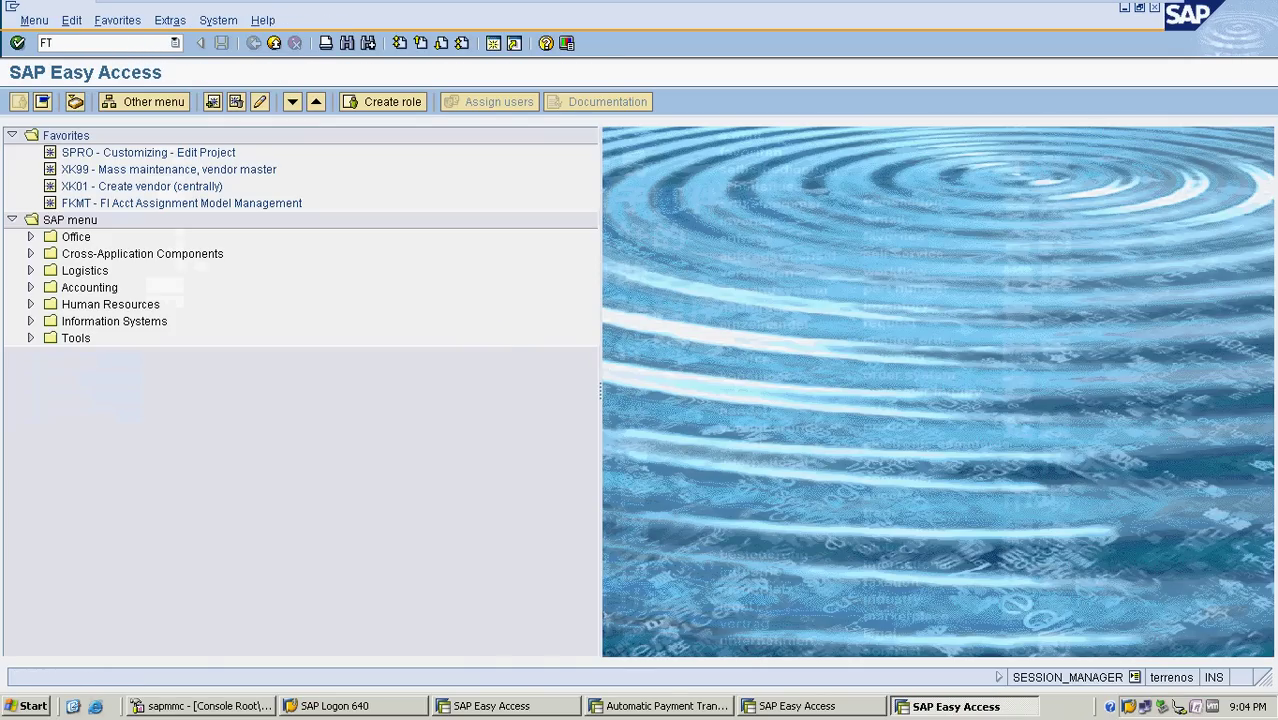
pyautogui.write('XP')
pyautogui.press('Return')
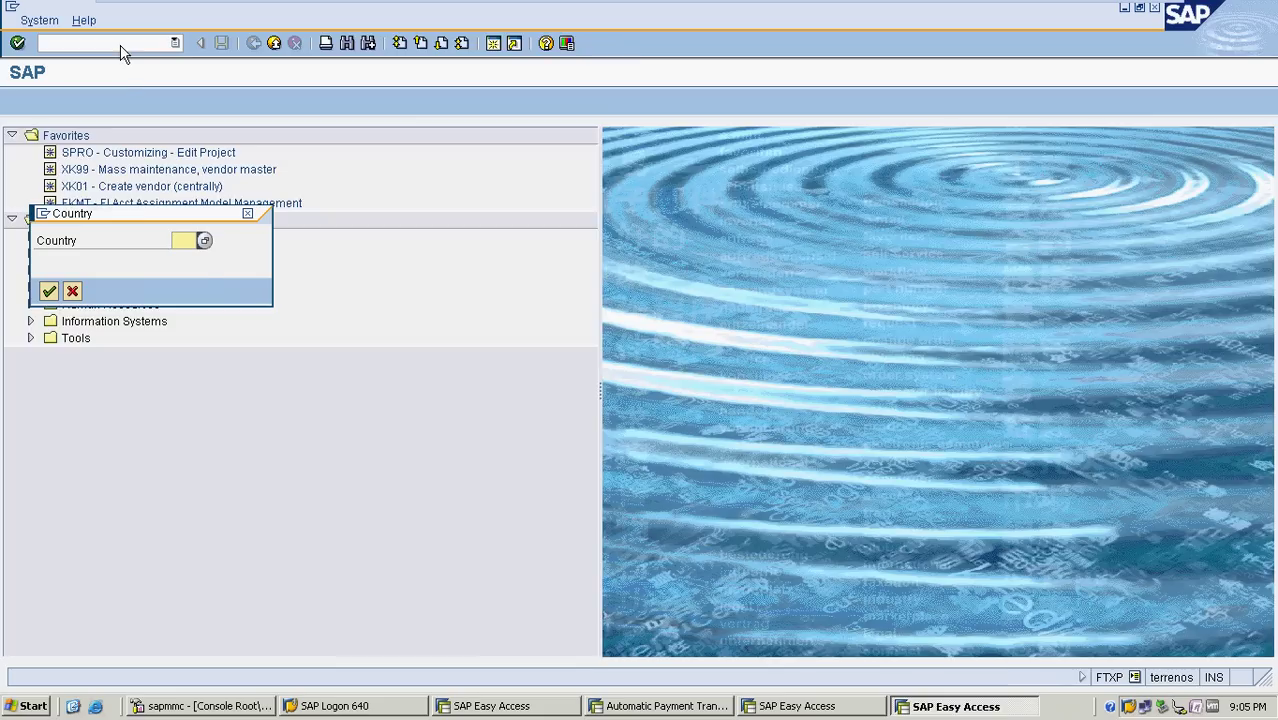
pyautogui.write('IN')
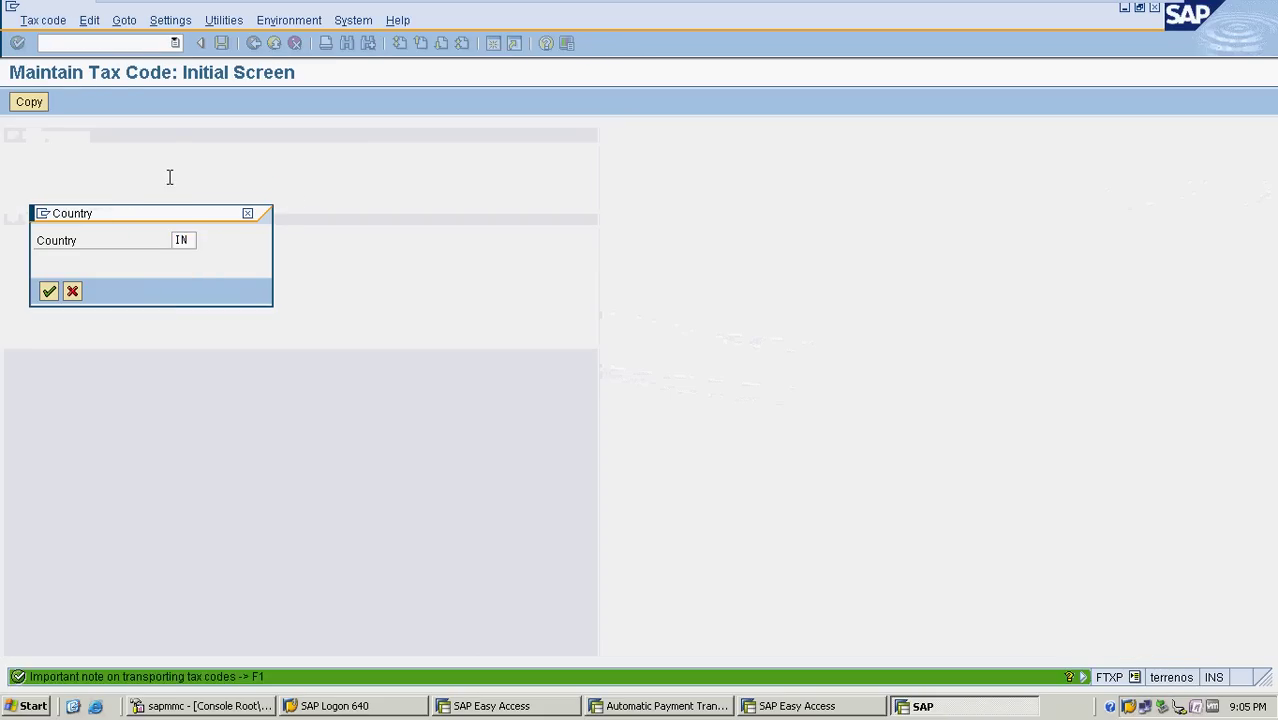
pyautogui.press('Return')
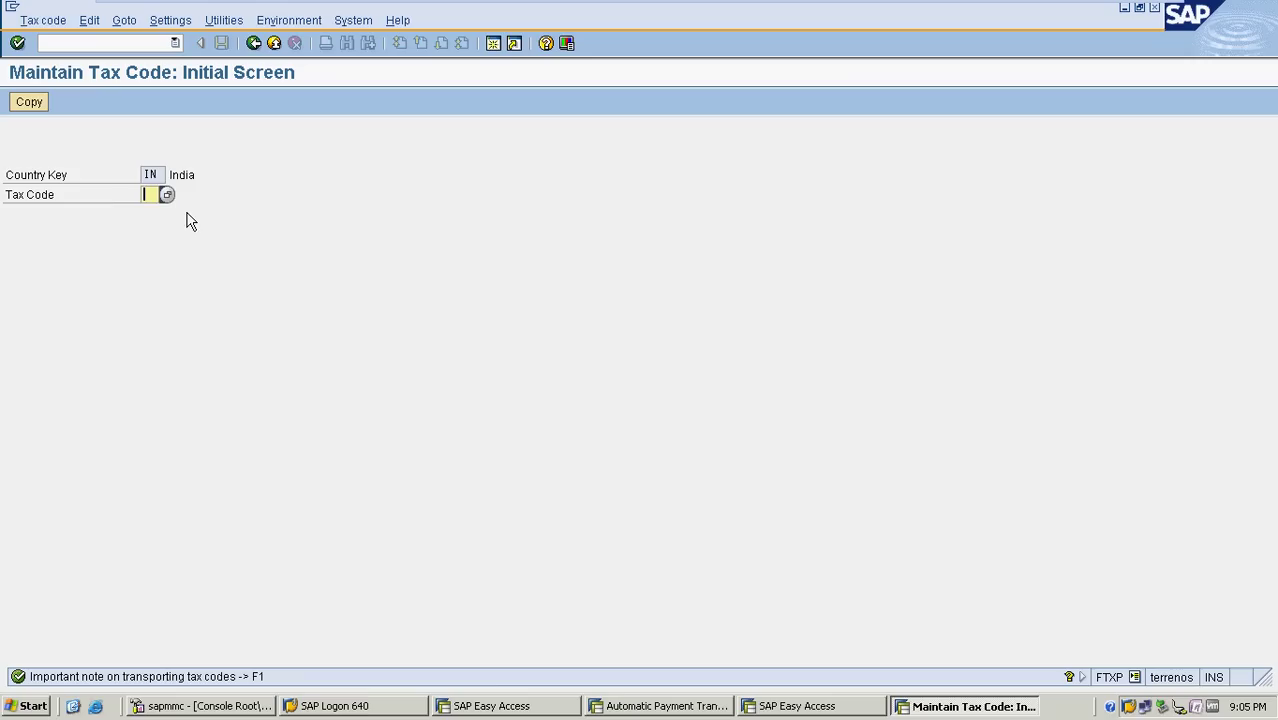
# Start a new tax code V0 for India.
pyautogui.write('A0')
pyautogui.press('BackSpace')
pyautogui.press('BackSpace')
pyautogui.write('V0')
pyautogui.press('Return')
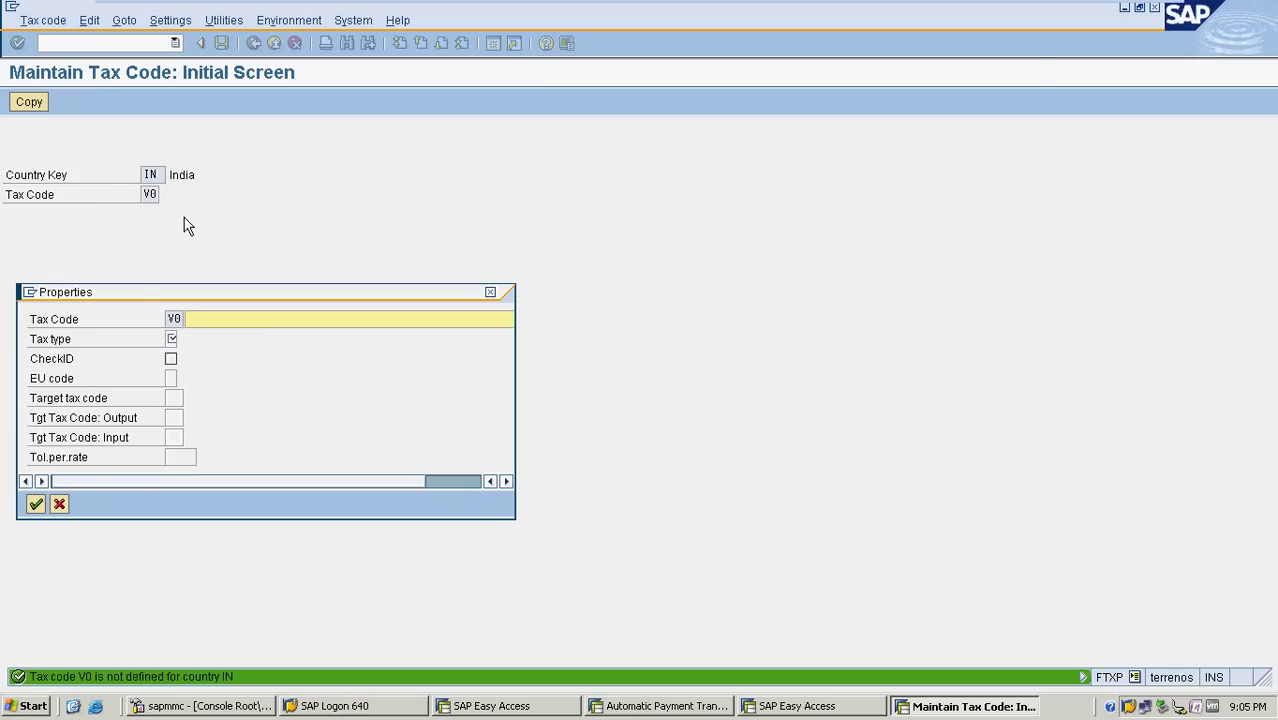
# Describe tax code V0 as INPUT TAX ZERO, assign tax type V, and accept its properties.
pyautogui.write('IN')
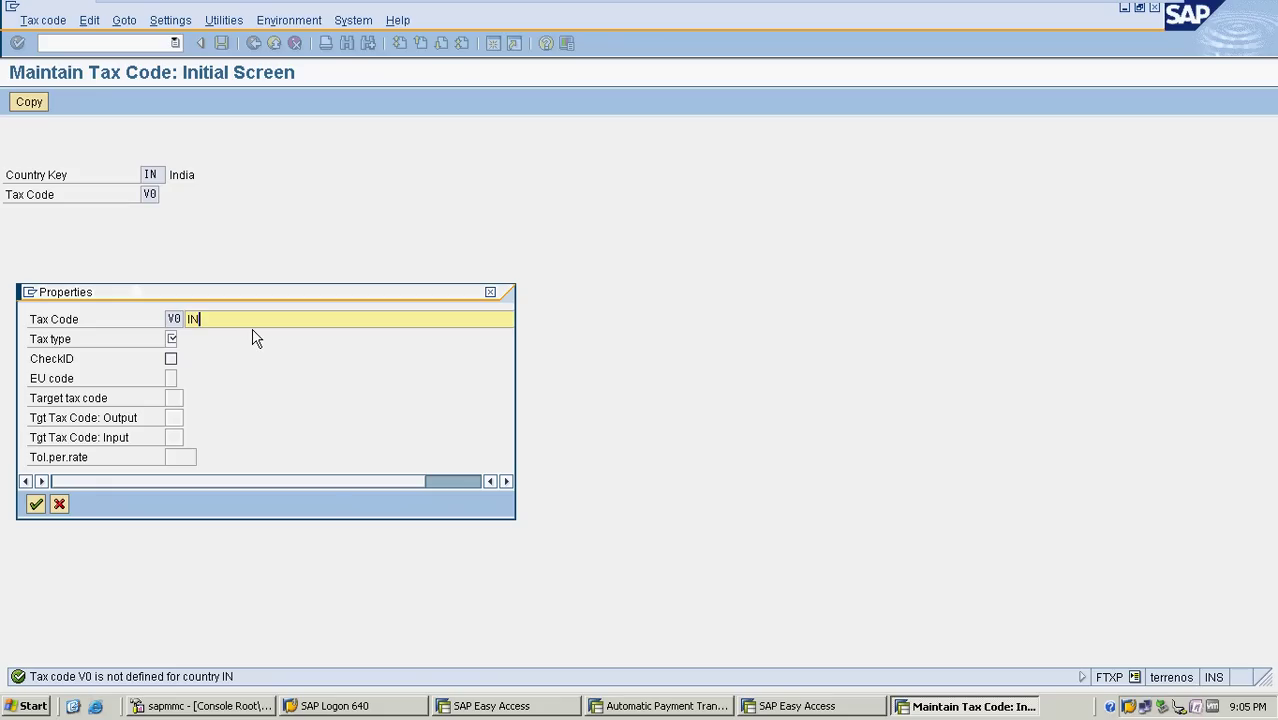
pyautogui.write('PUT T')
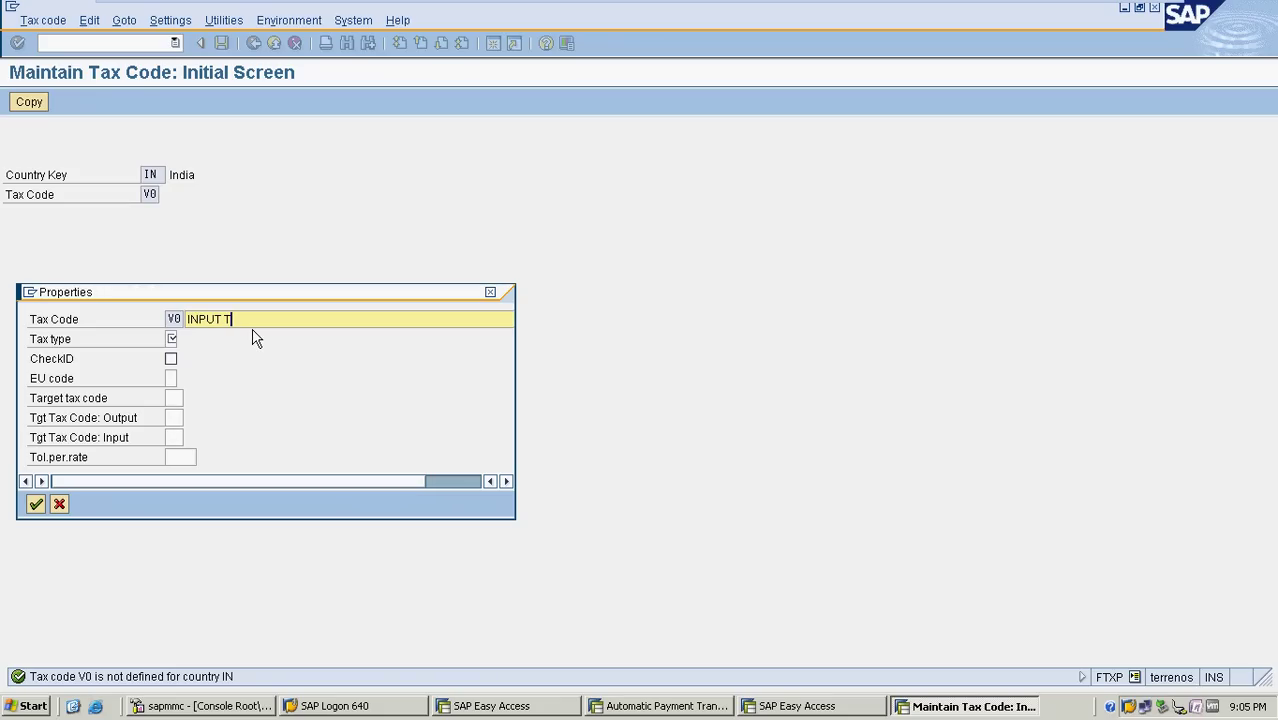
pyautogui.write('AX ZERO')
pyautogui.click(168, 339)
pyautogui.write('V')
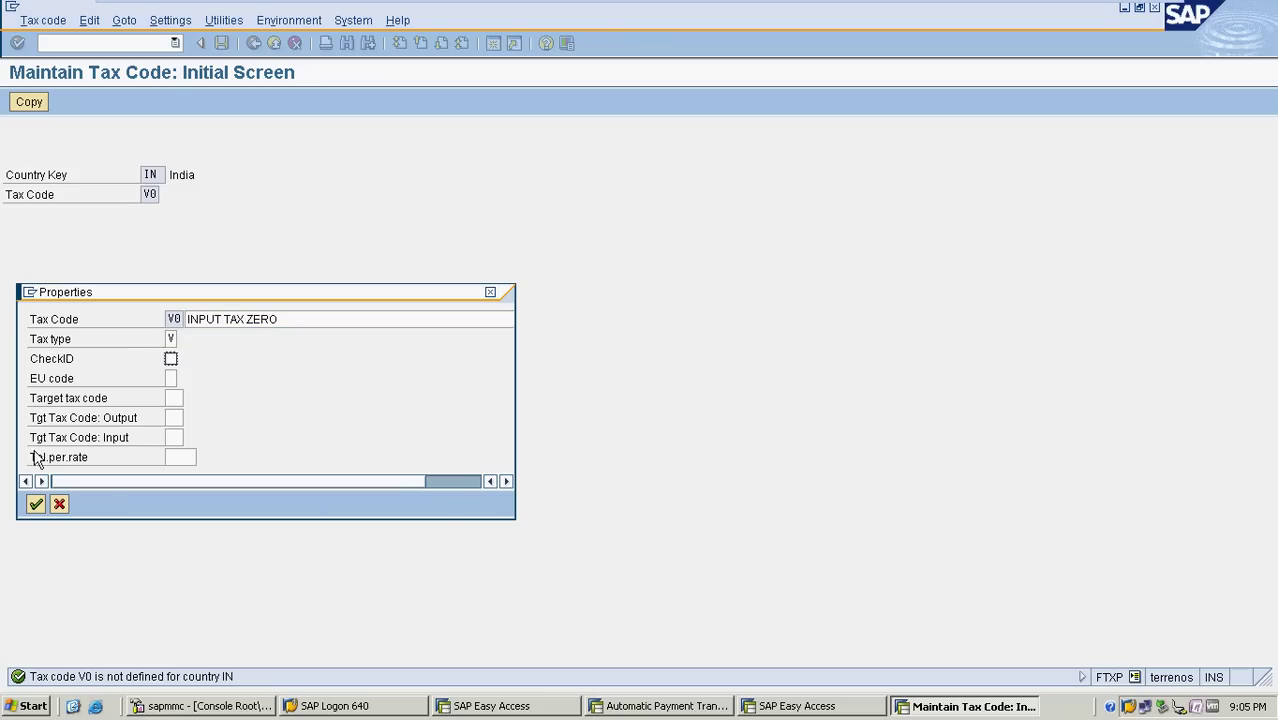
pyautogui.click(36, 505)
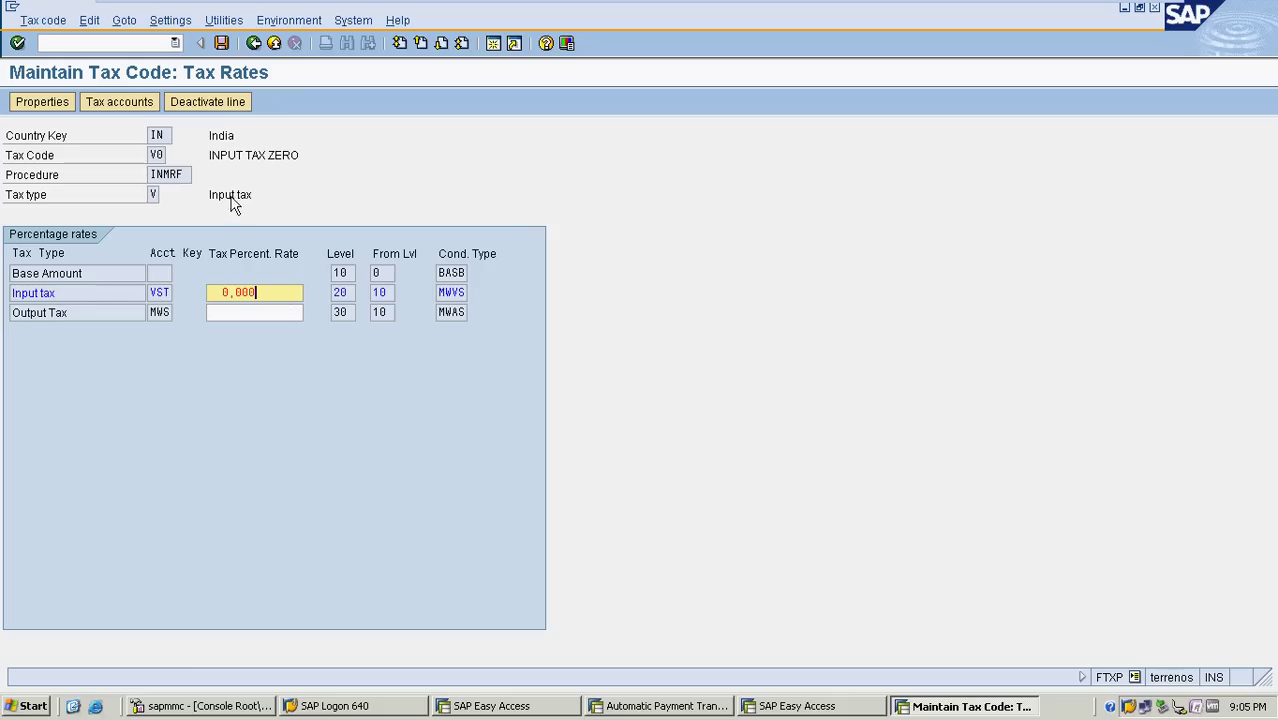
# Keep the input tax percentage rate at 0,000 and save tax code V0.
pyautogui.click(213, 157)
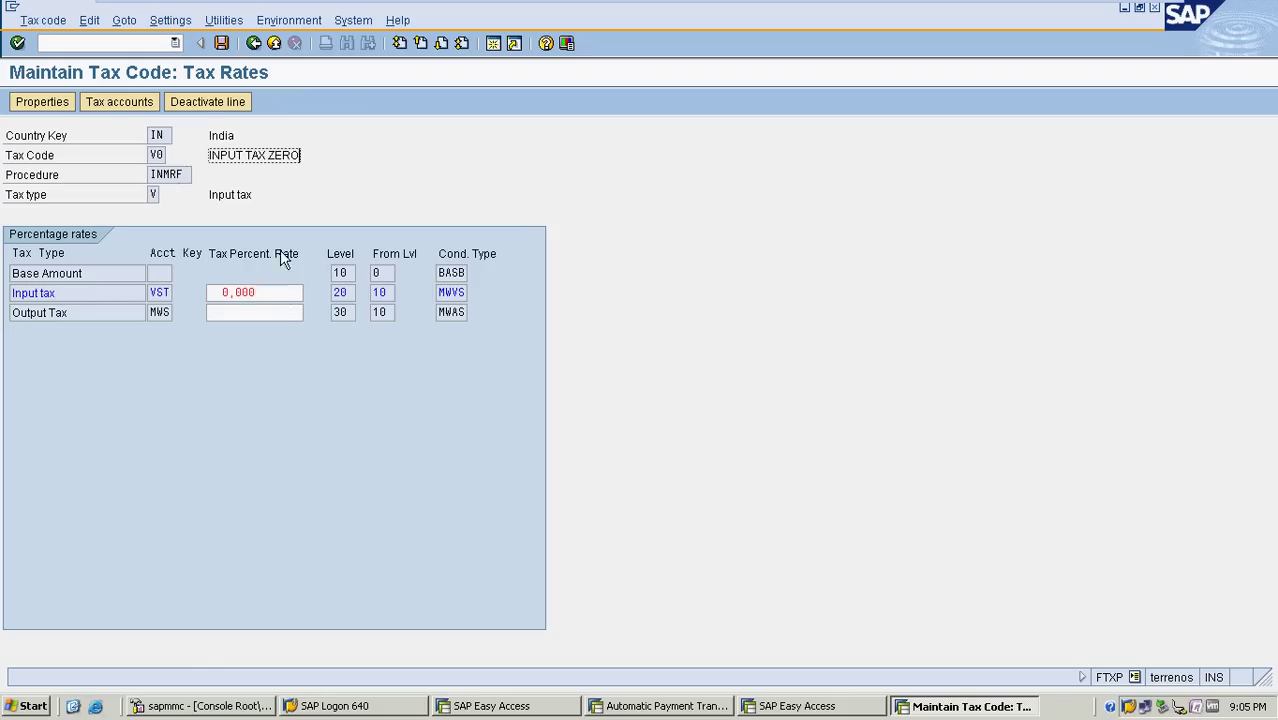
pyautogui.click(273, 291)
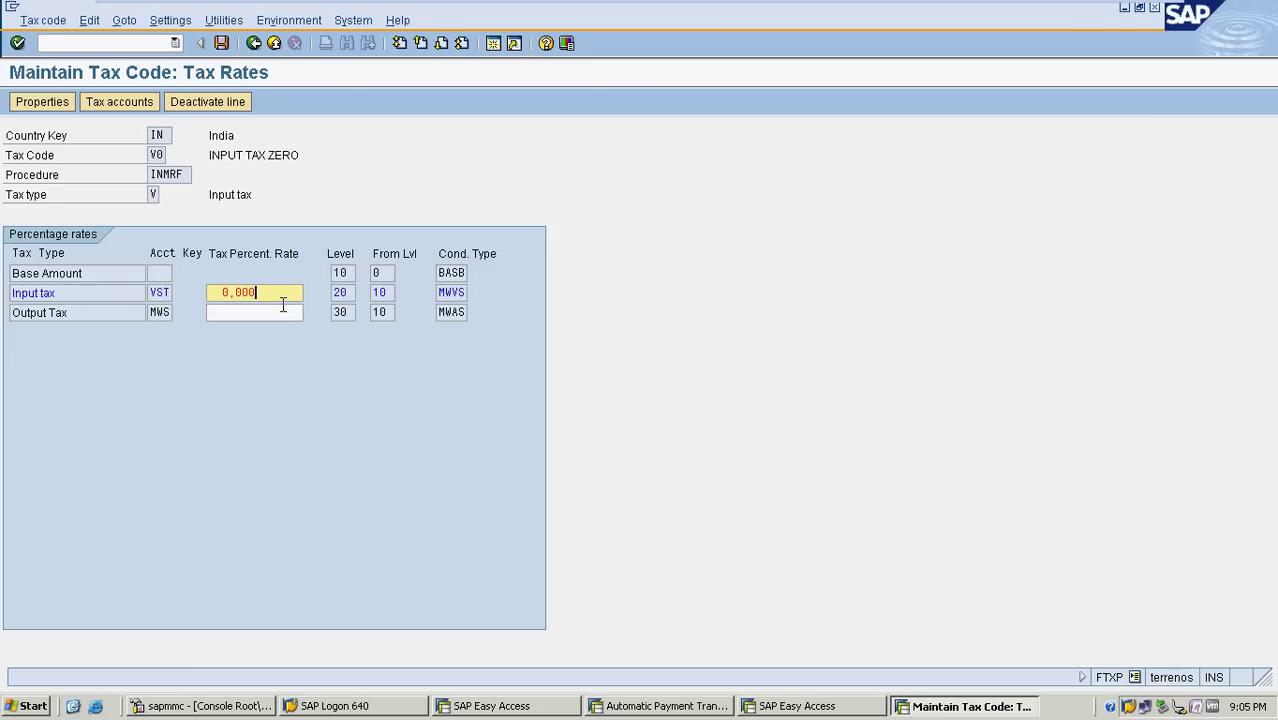
pyautogui.hotkey('ctrl', 's')
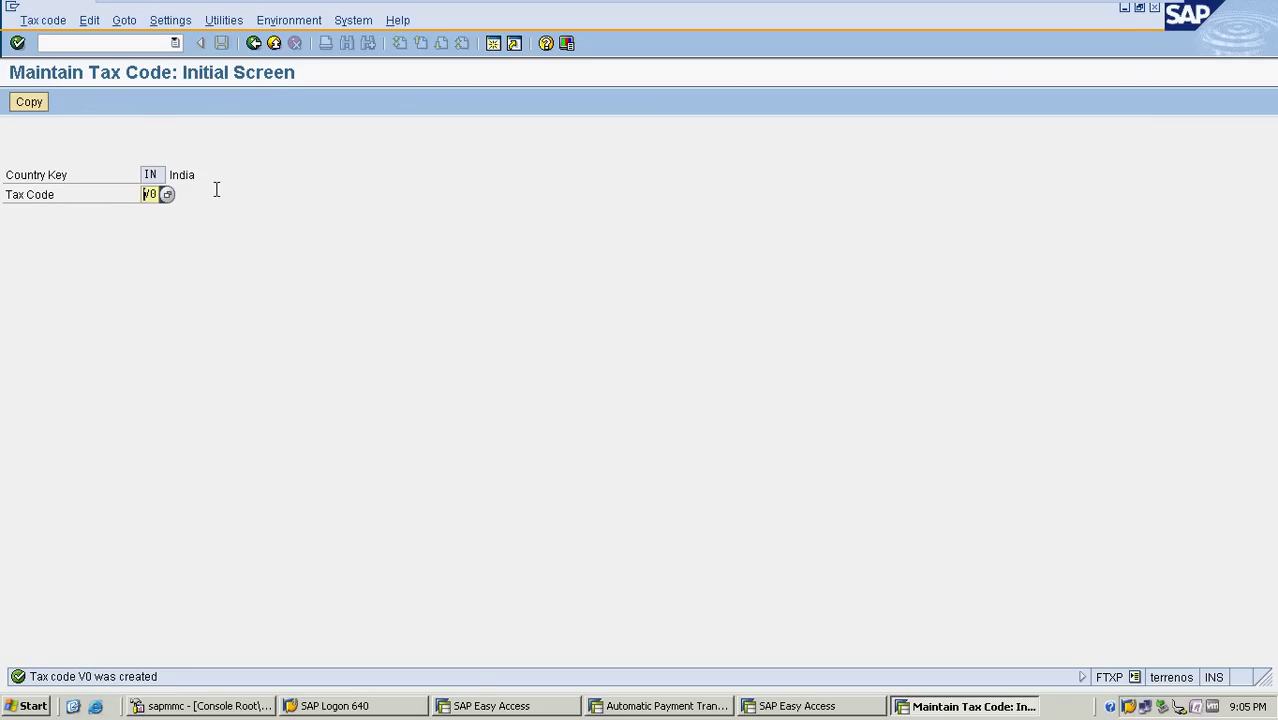
# Start another new tax code, V1, for India.
pyautogui.press('Delete')
pyautogui.press('Delete')
pyautogui.write('V1')
pyautogui.press('Return')
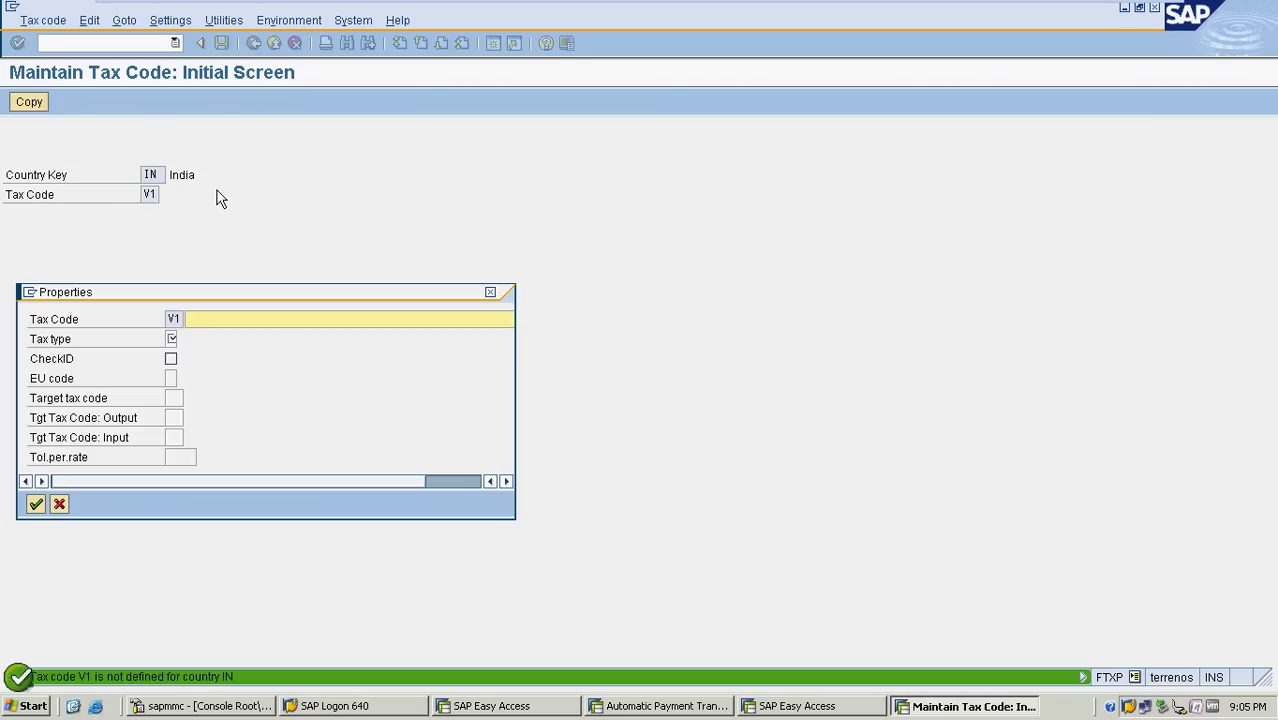
# Describe tax code V1 as INPUT TAX 145 with tax type V, and save it with an input tax rate of 14,000.
pyautogui.write('IN')
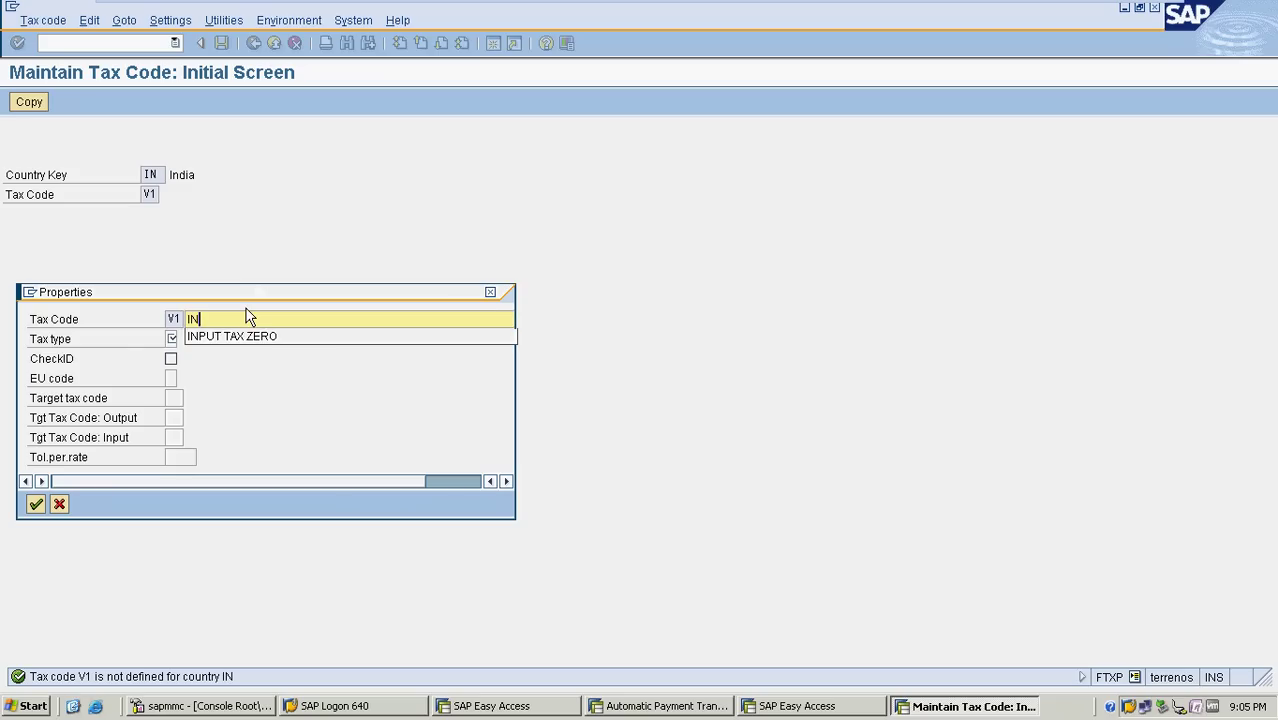
pyautogui.write('PUT TAX 1')
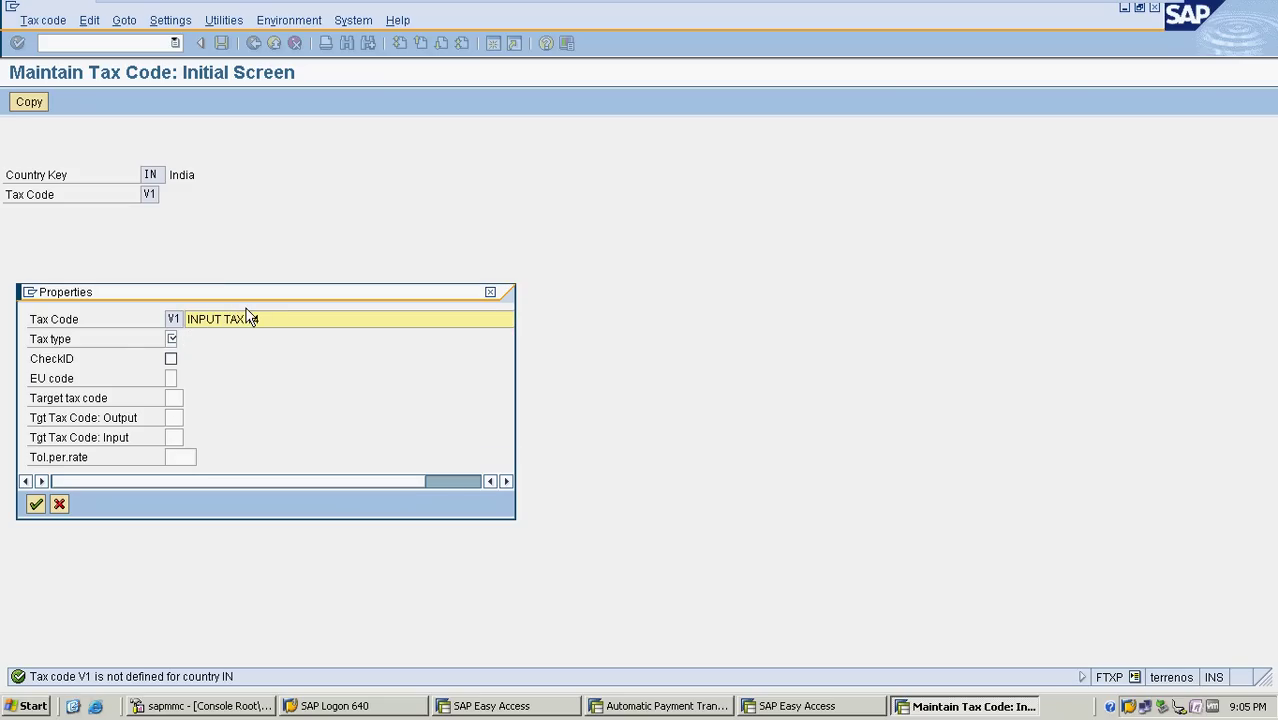
pyautogui.write(' 45')
pyautogui.click(171, 339)
pyautogui.write('V')
pyautogui.press('Tab')
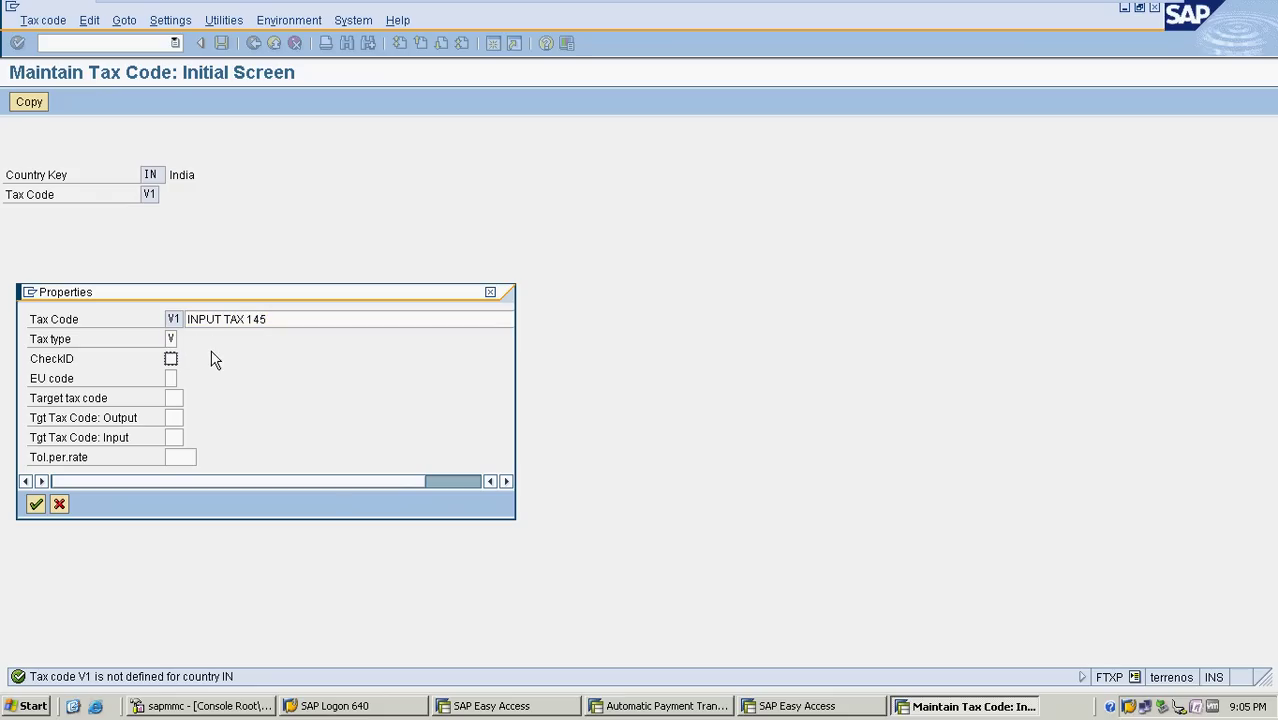
pyautogui.press('Return')
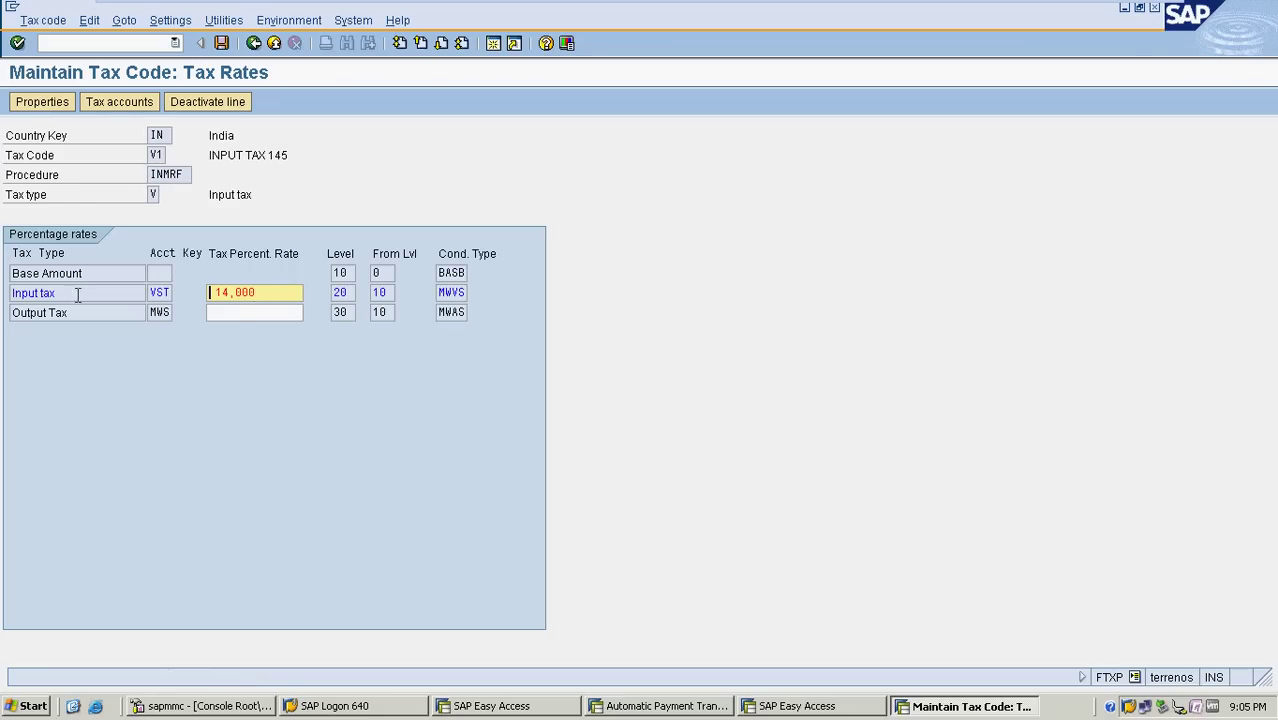
pyautogui.click(294, 293)
pyautogui.hotkey('ctrl', 's')
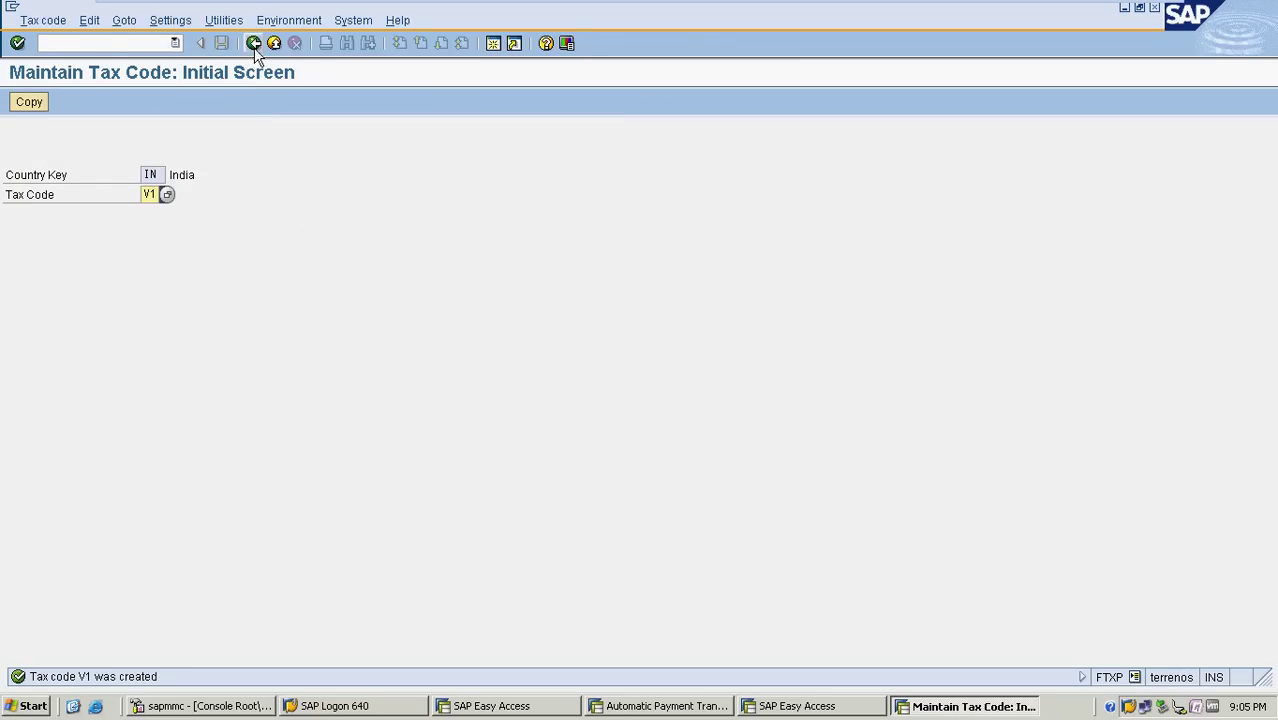
# Leave tax code maintenance and open transaction OB40 for the automatic tax posting procedures.
pyautogui.click(110, 44)
pyautogui.write('/N')
pyautogui.press('Return')
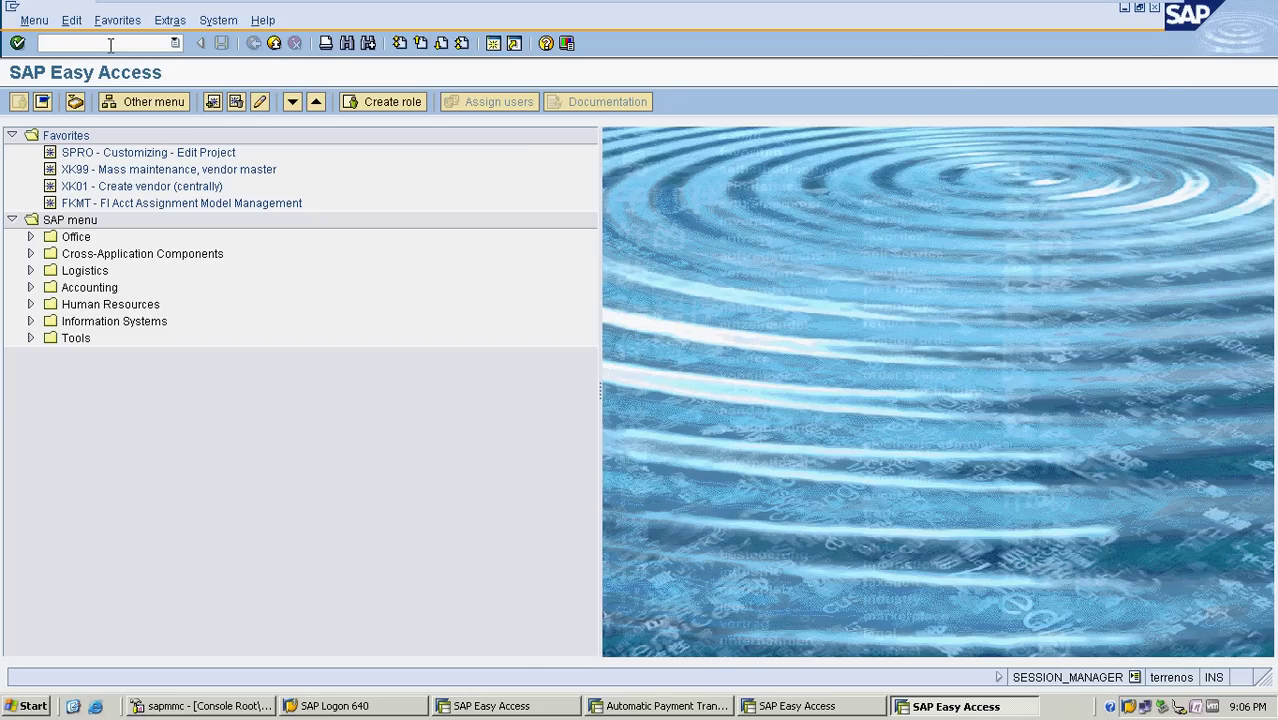
pyautogui.write('0')
pyautogui.press('Return')
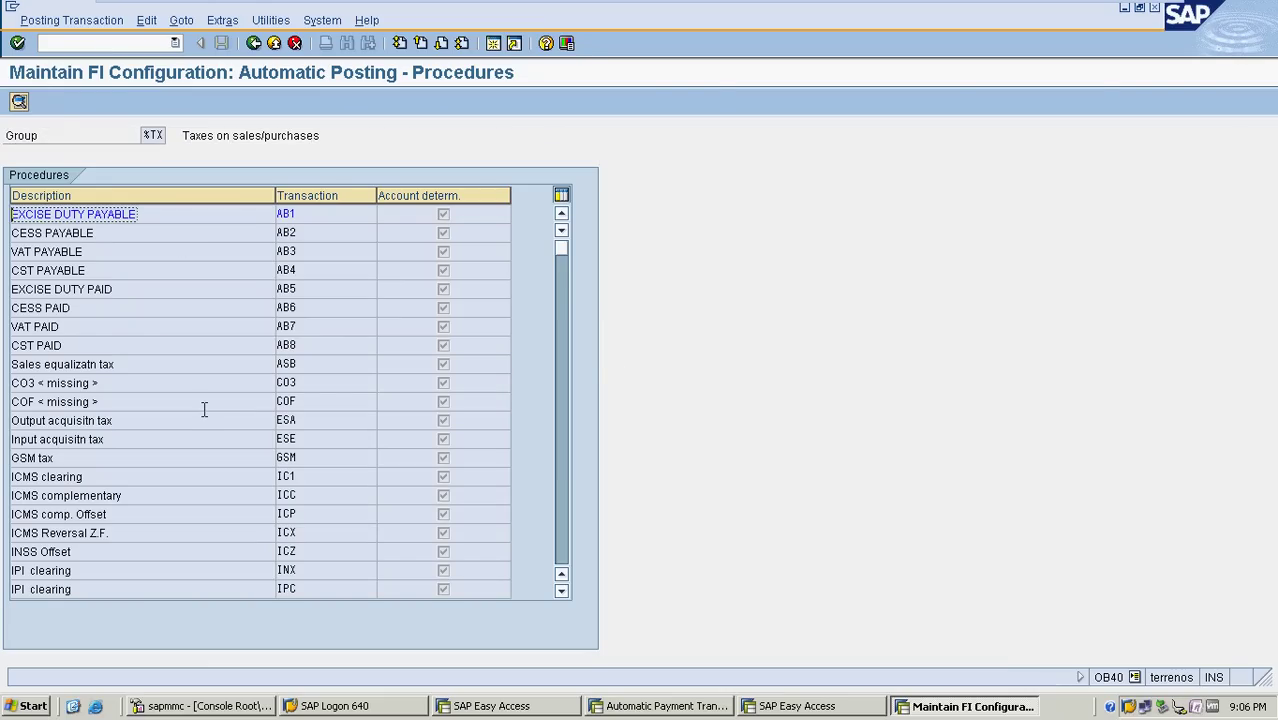
# Look through the procedures for taxes on sales/purchases to locate the input tax transaction.
pyautogui.scroll(-2, 204, 408)
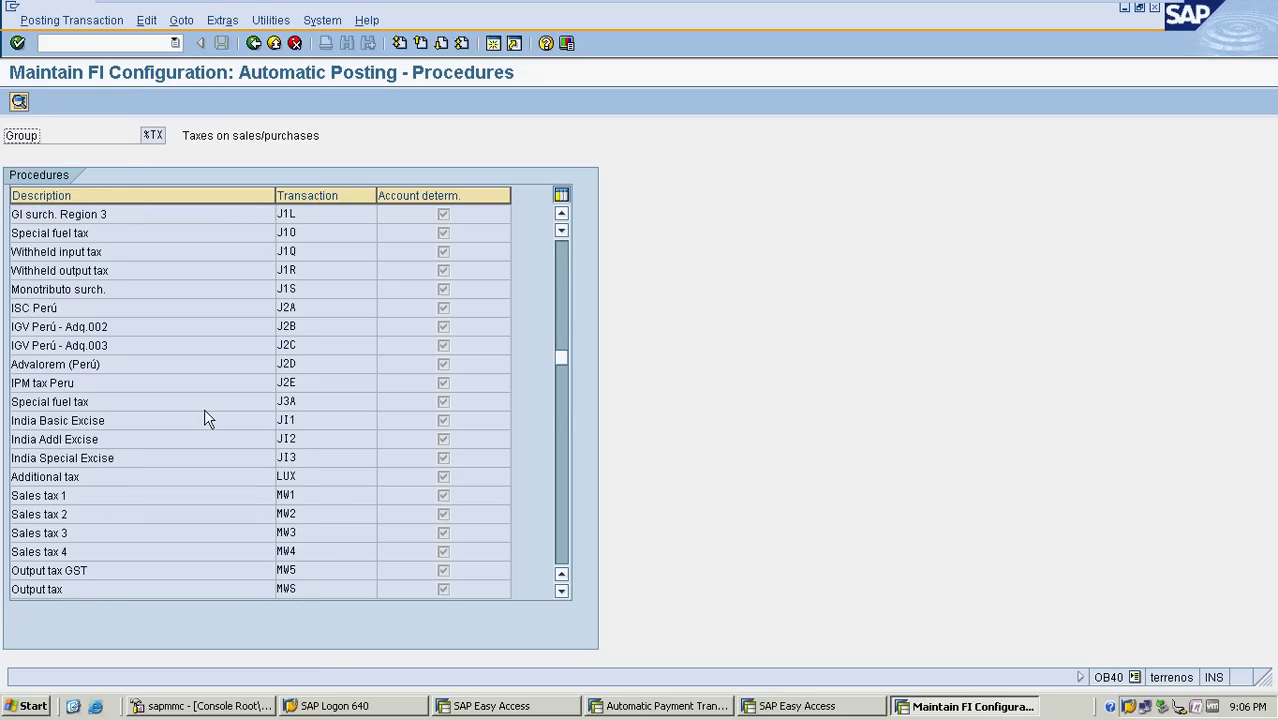
pyautogui.scroll(-2, 204, 410)
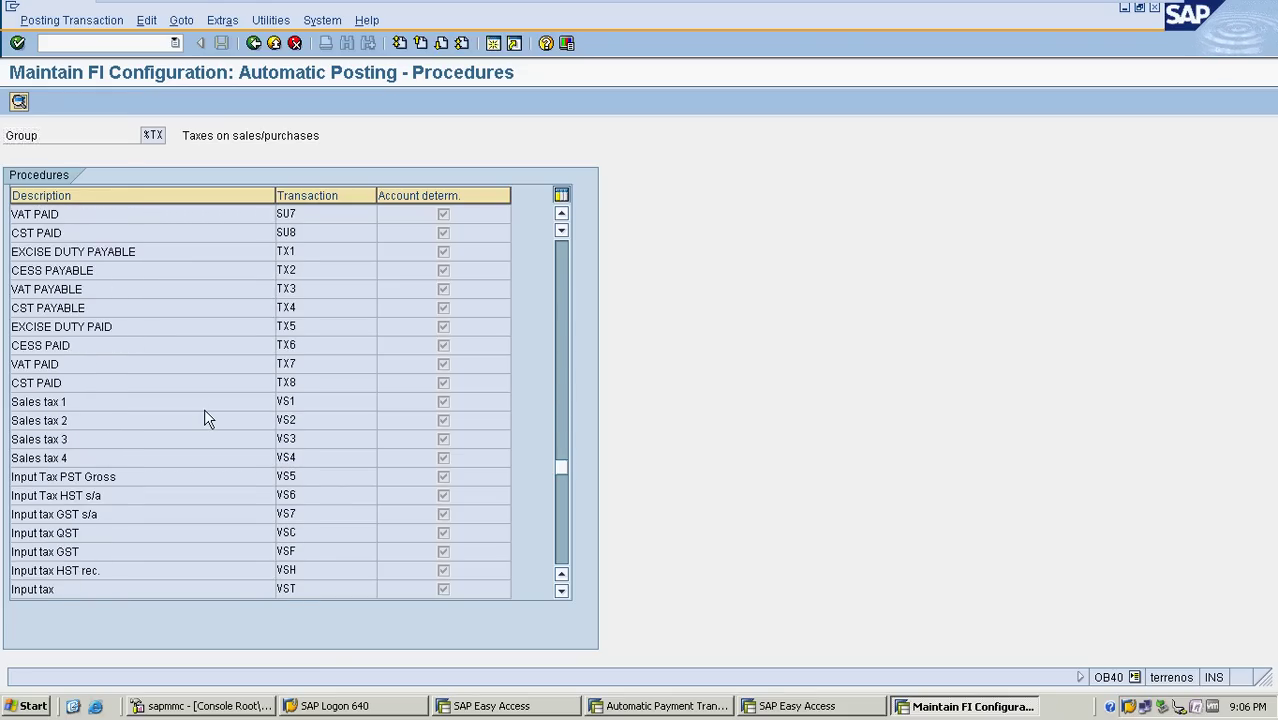
pyautogui.scroll(1, 204, 410)
pyautogui.scroll(-1, 204, 410)
pyautogui.scroll(-1, 204, 412)
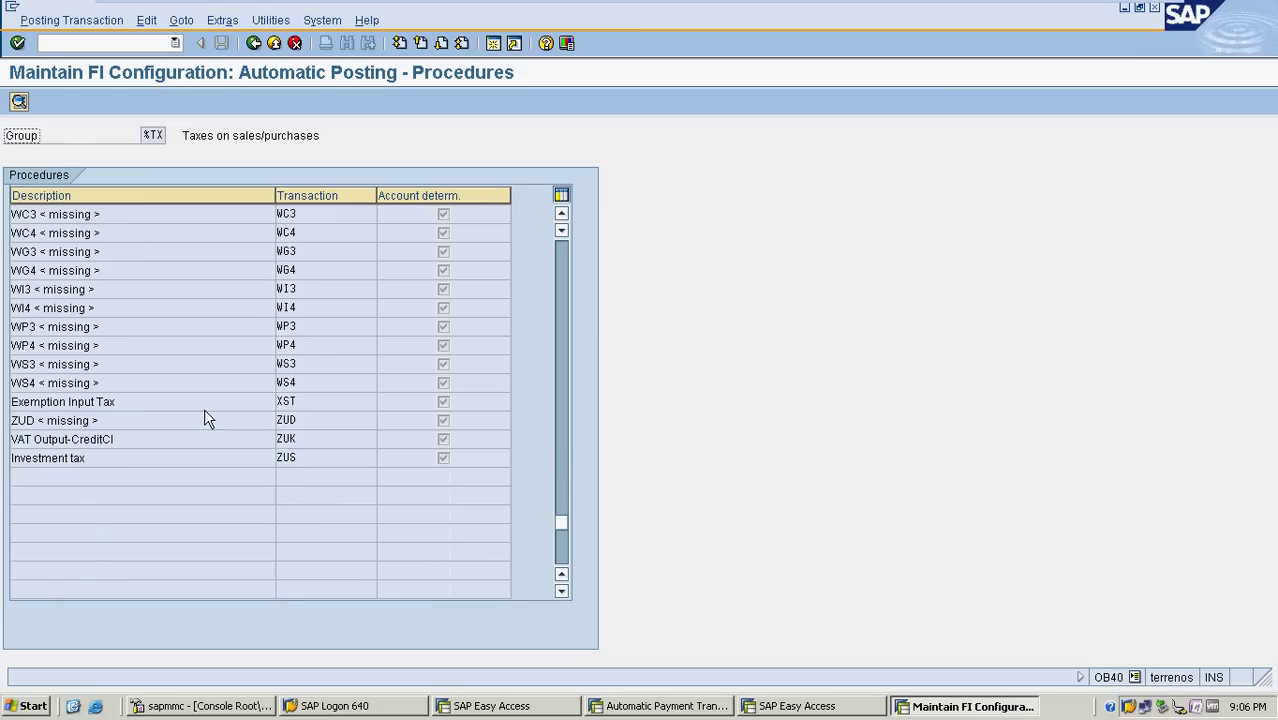
pyautogui.scroll(2, 204, 412)
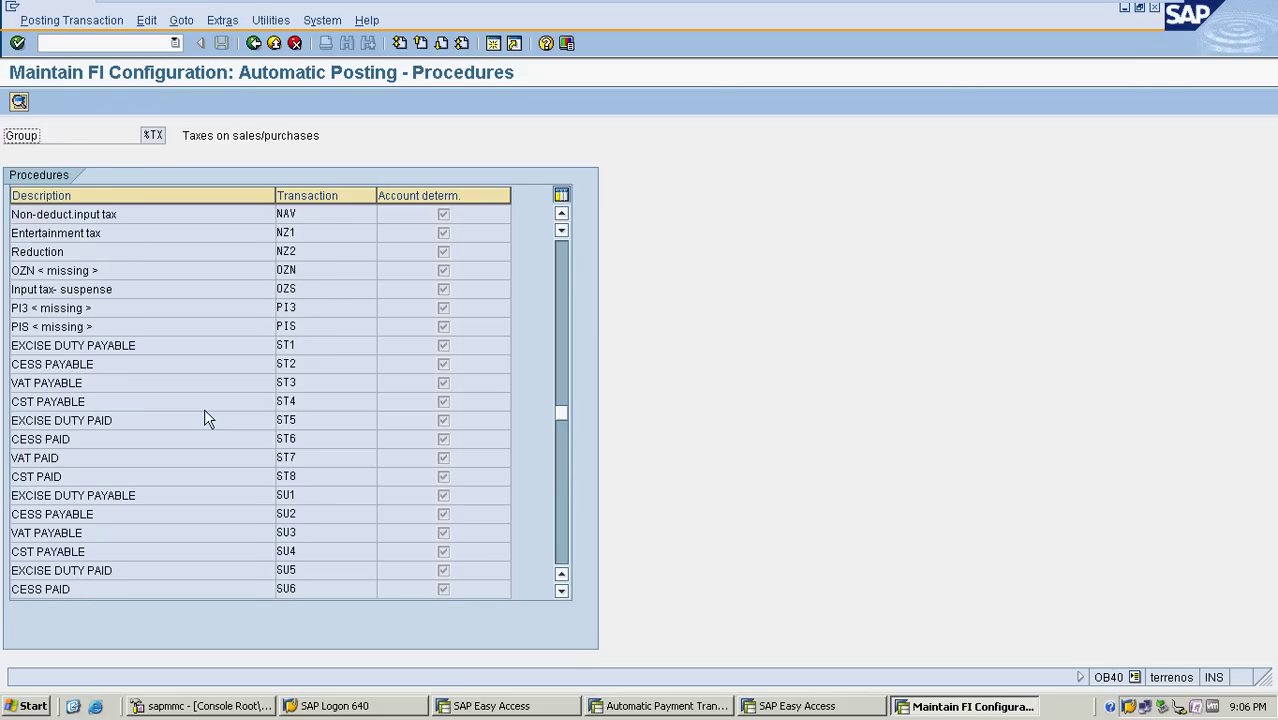
pyautogui.scroll(1, 204, 410)
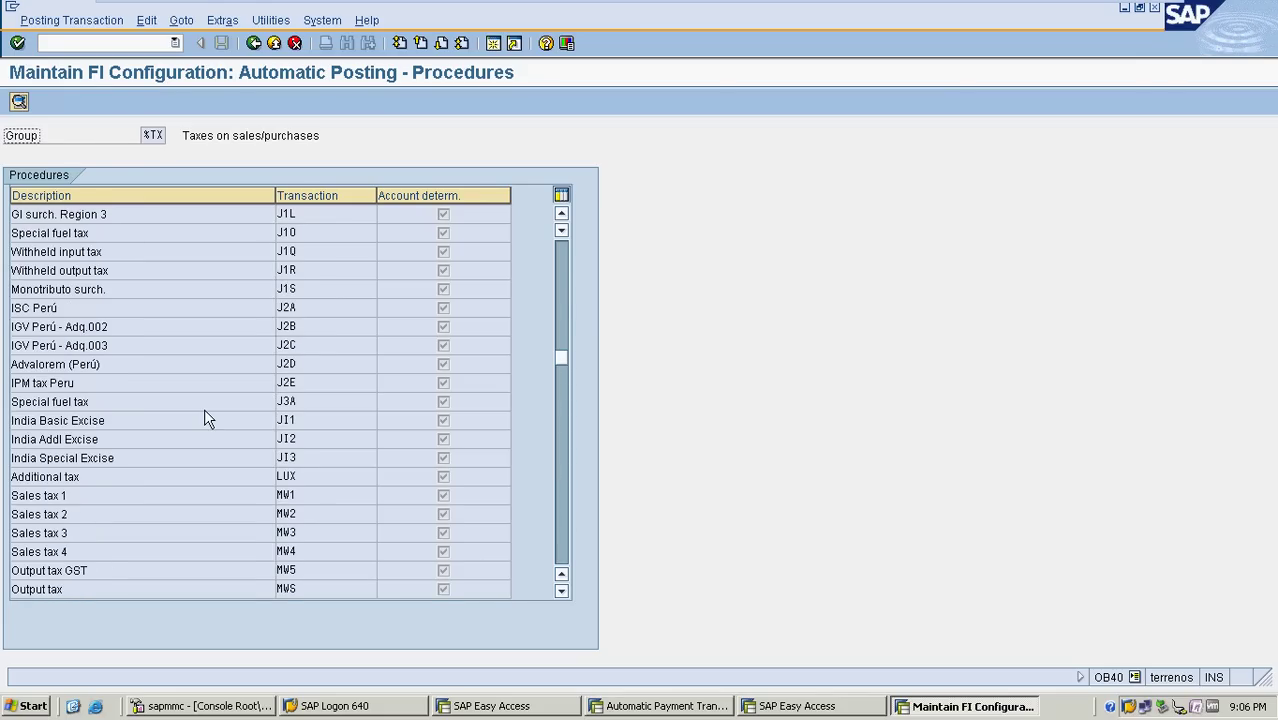
pyautogui.scroll(1, 204, 418)
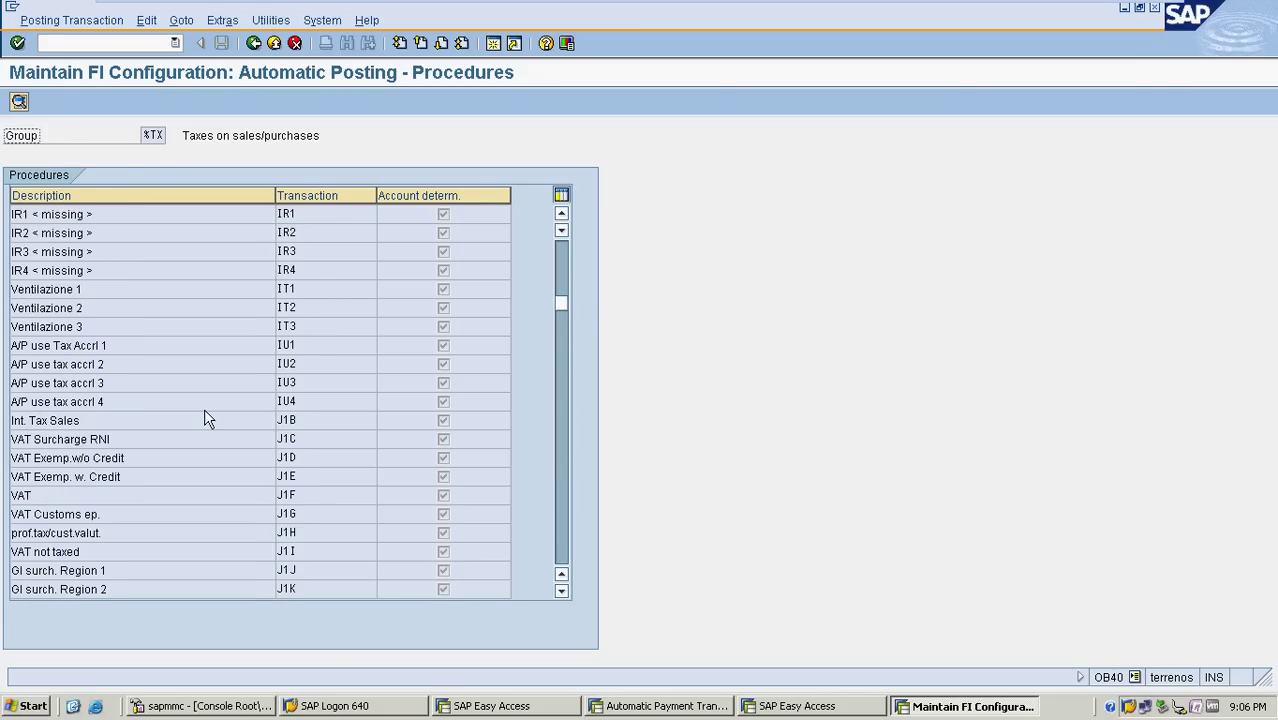
pyautogui.scroll(1, 204, 418)
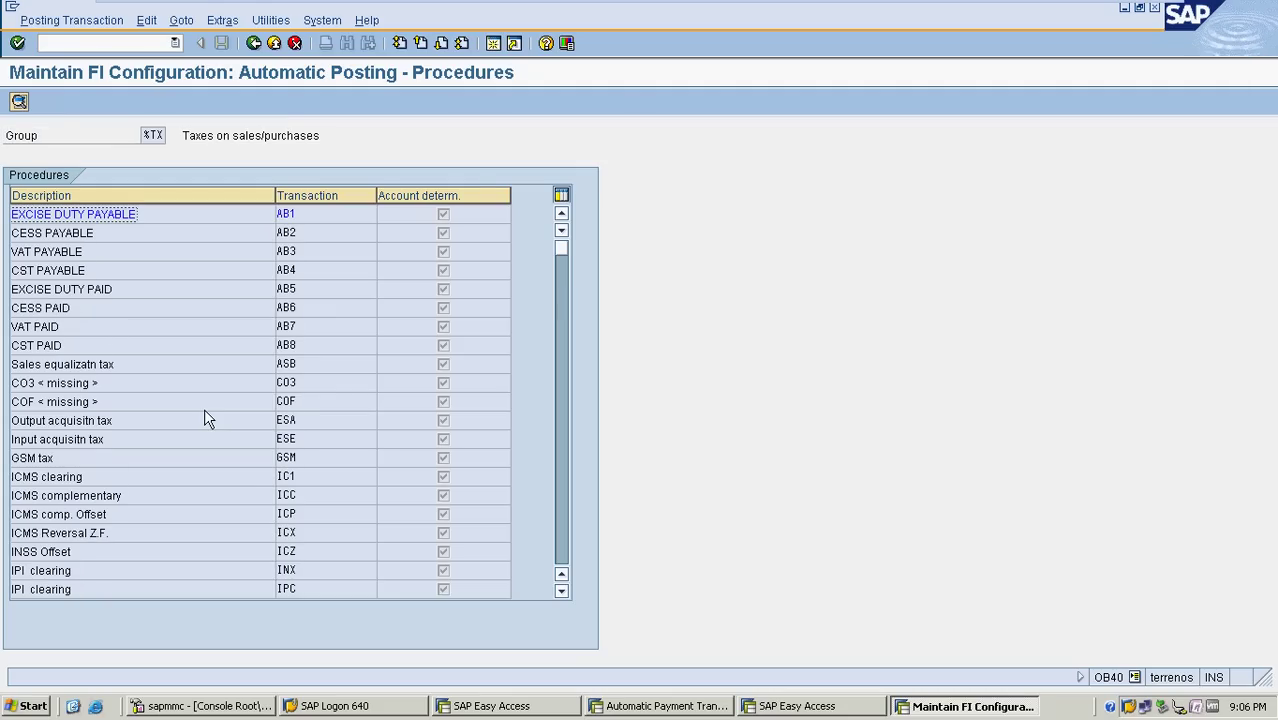
pyautogui.scroll(-1, 204, 418)
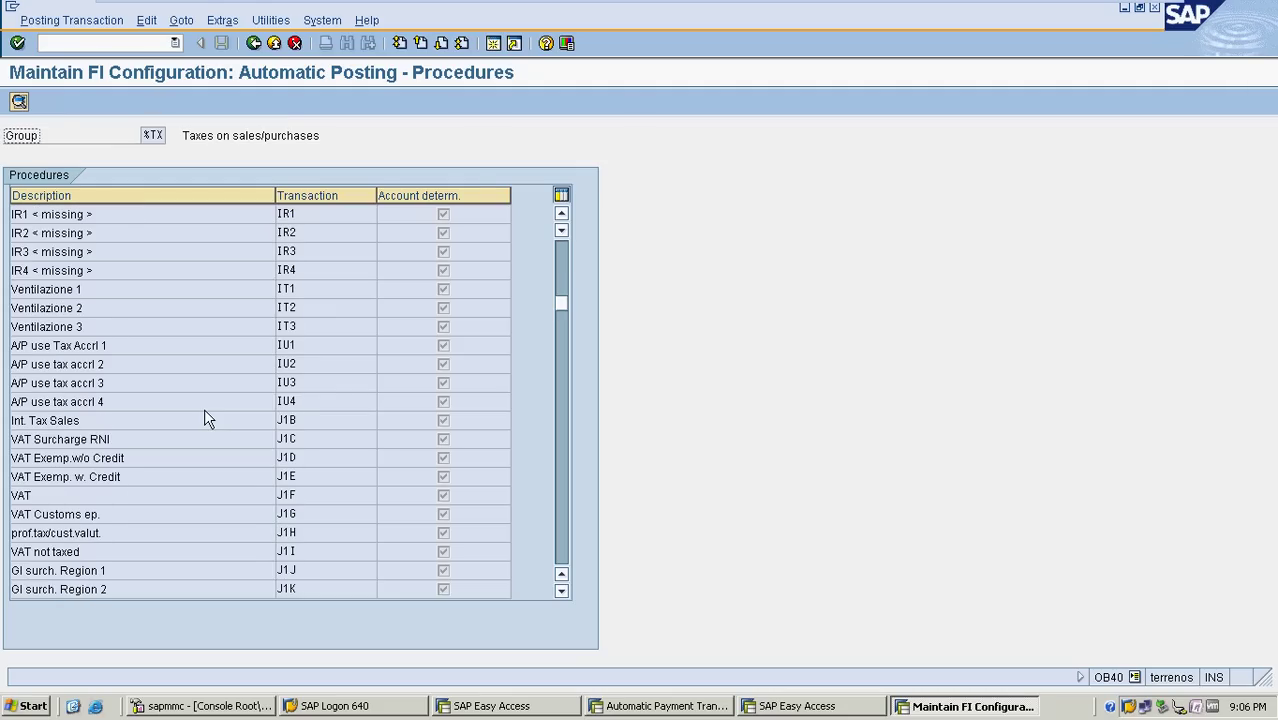
pyautogui.scroll(-1, 204, 418)
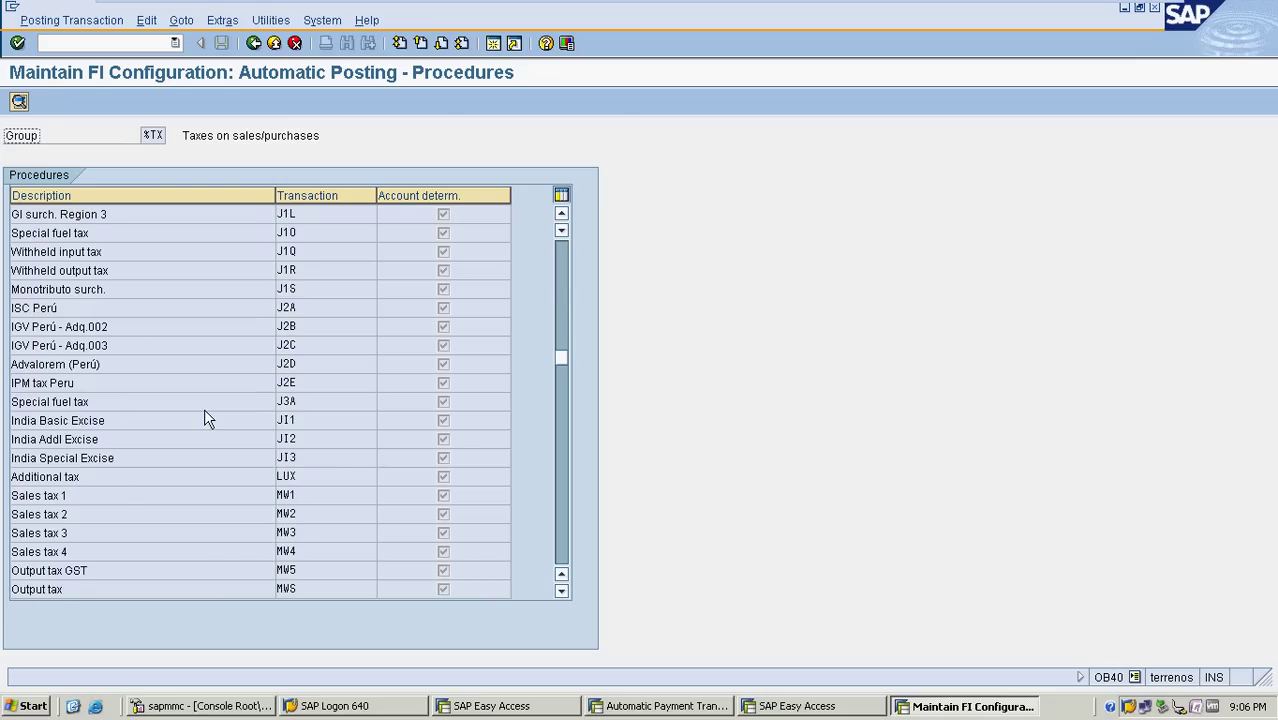
pyautogui.scroll(-1, 204, 418)
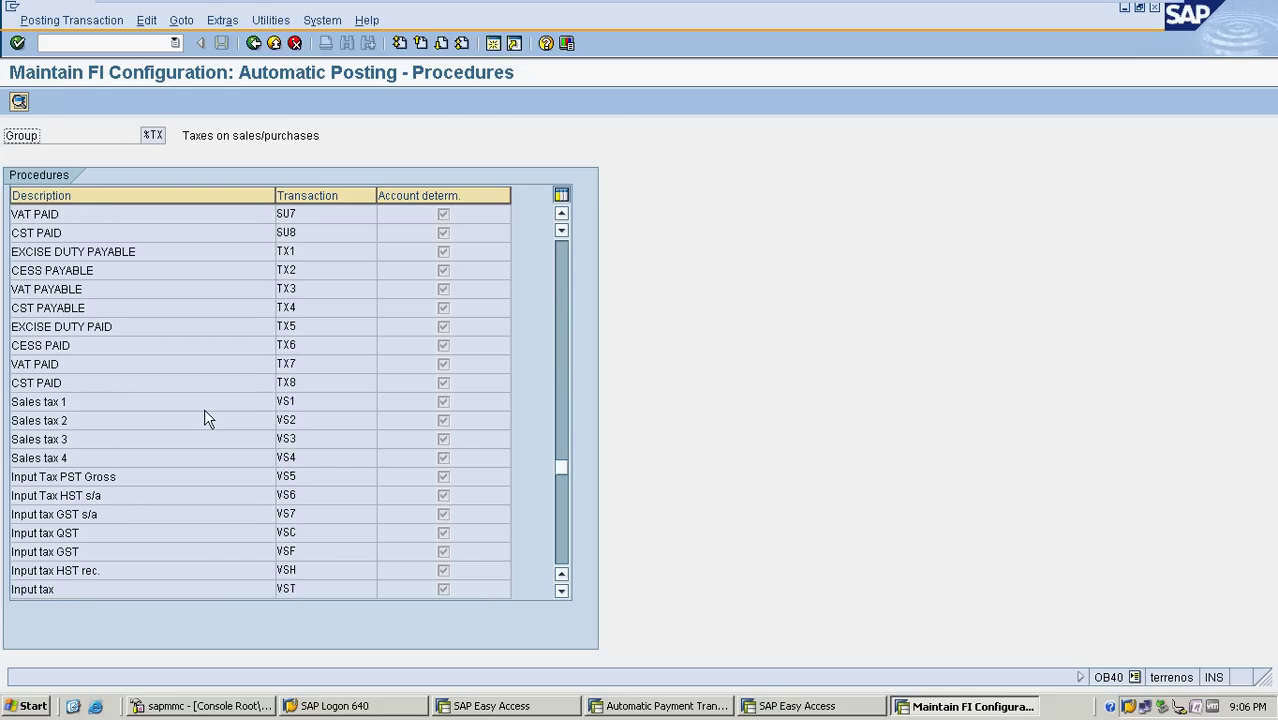
# Open the Input tax transaction VST for chart of accounts MRF, base account determination on tax code, and save the rule.
pyautogui.doubleClick(144, 590)
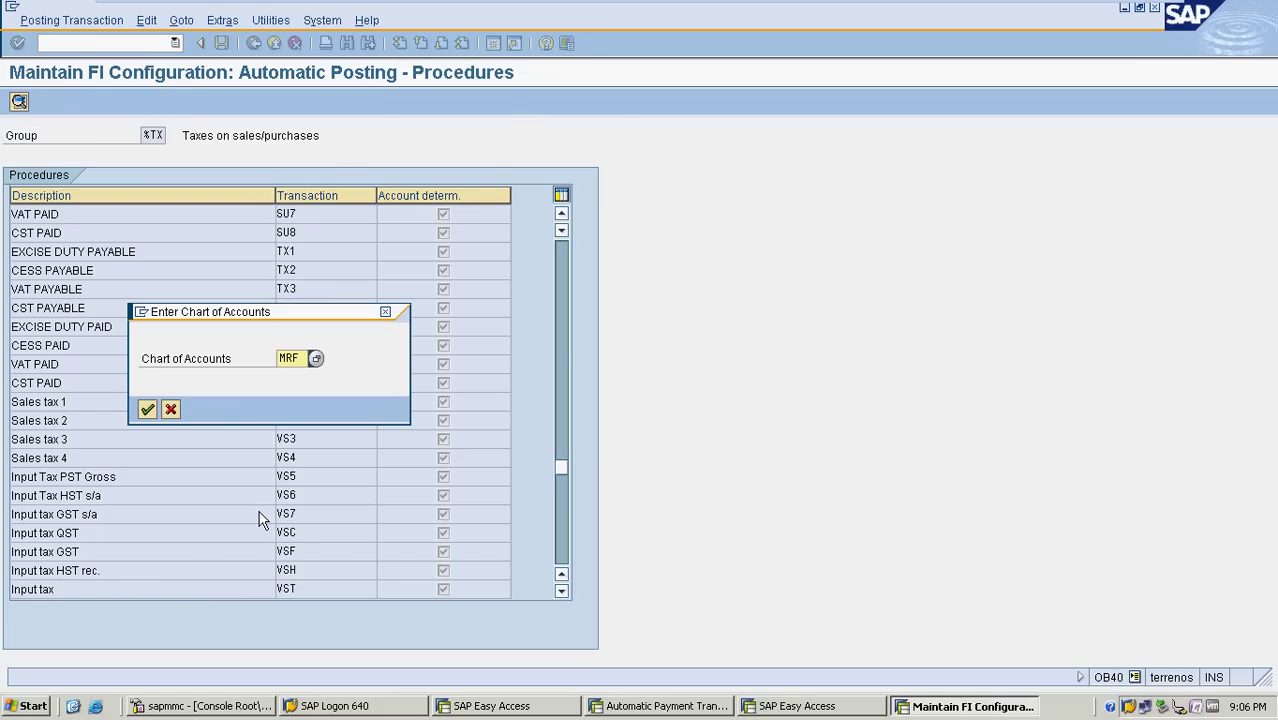
pyautogui.press('Return')
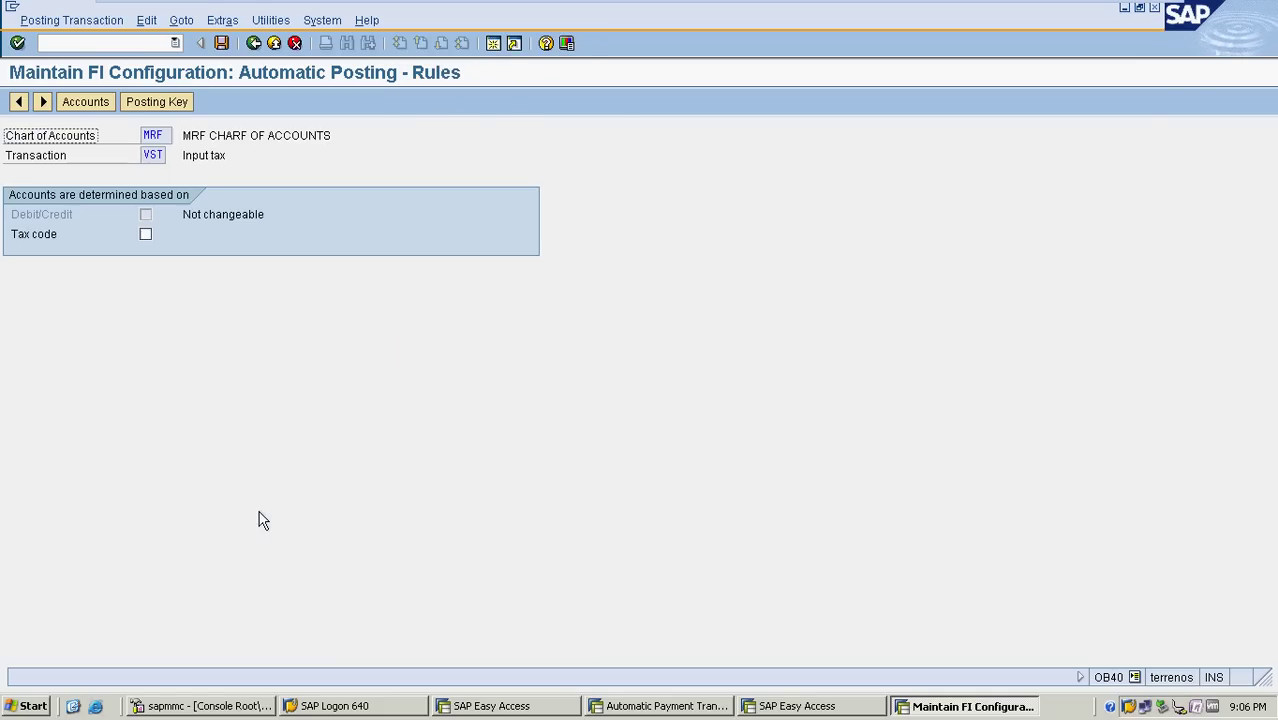
pyautogui.click(146, 235)
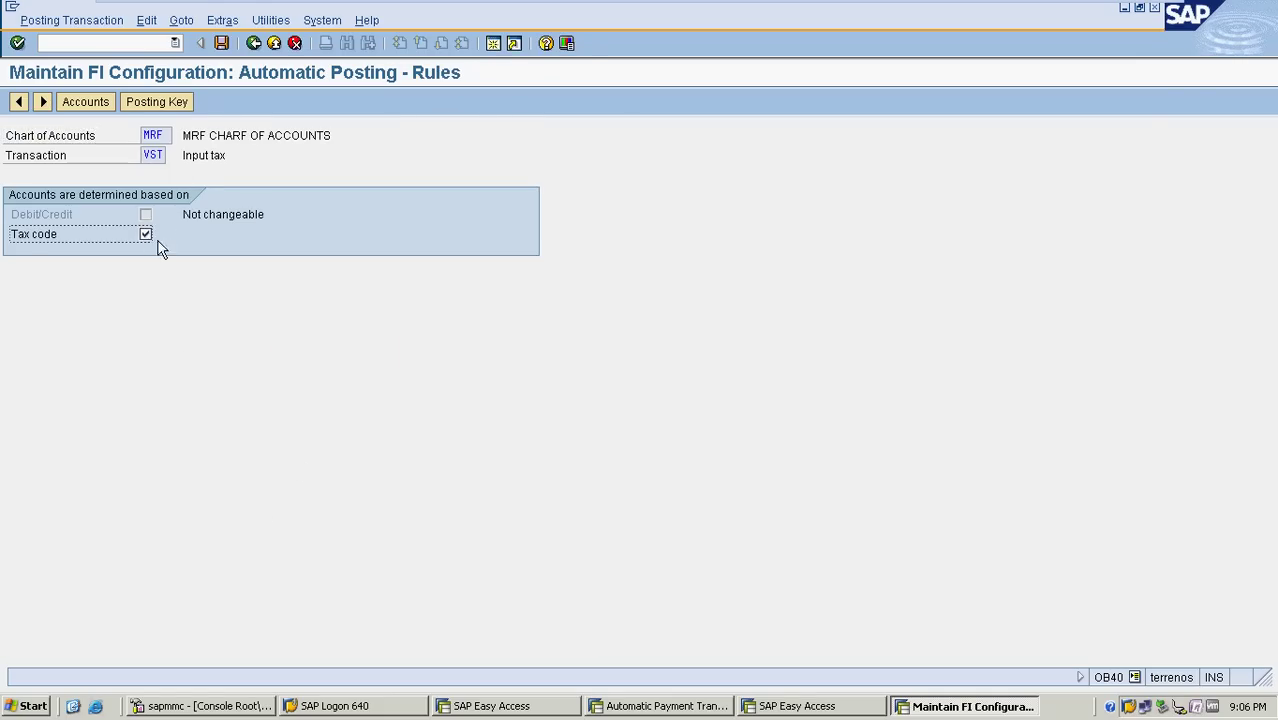
pyautogui.click(221, 43)
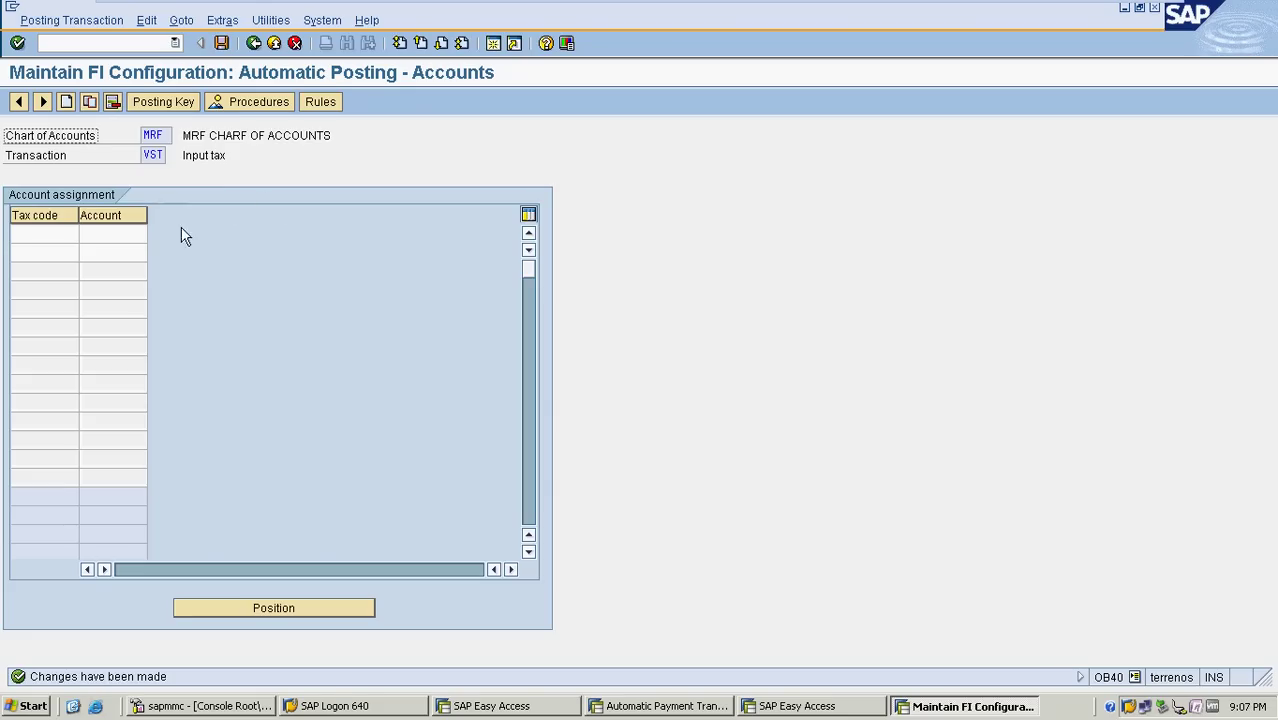
# Assign the 0% Input Tax G/L account 300001 of company code MRF to tax code V0.
pyautogui.click(62, 237)
pyautogui.write('V0')
pyautogui.press('Tab')
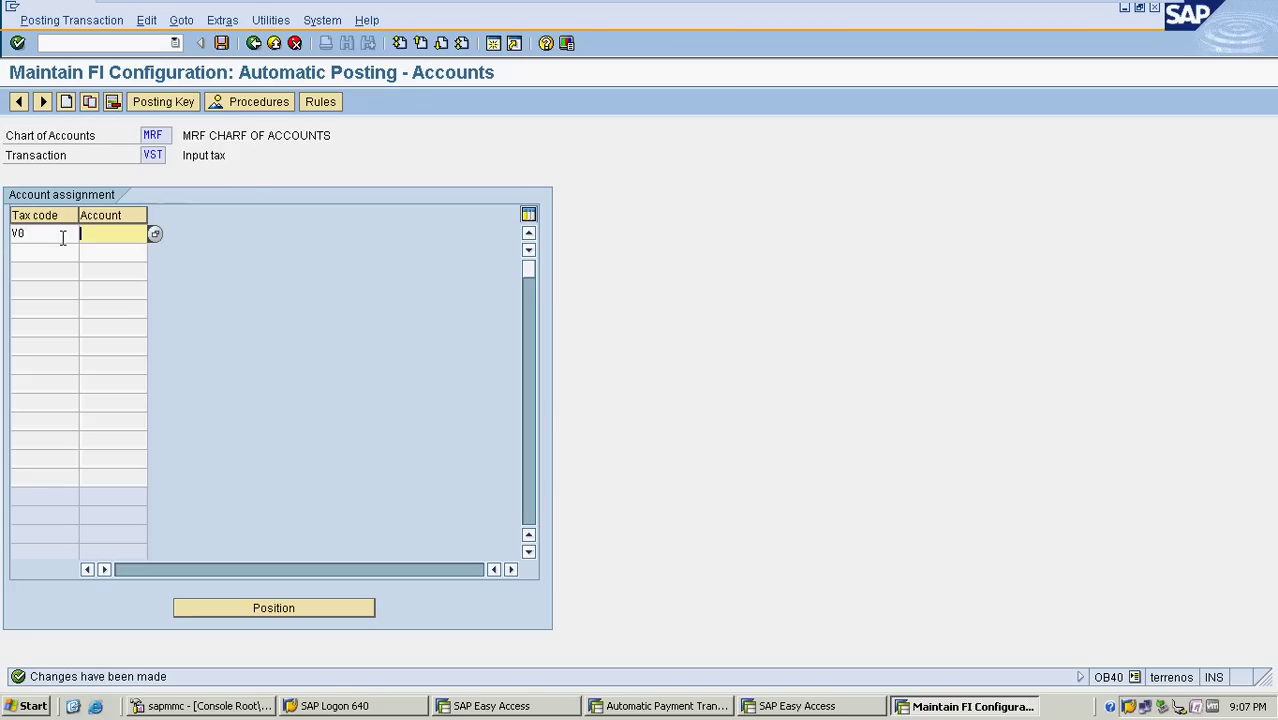
pyautogui.click(155, 234)
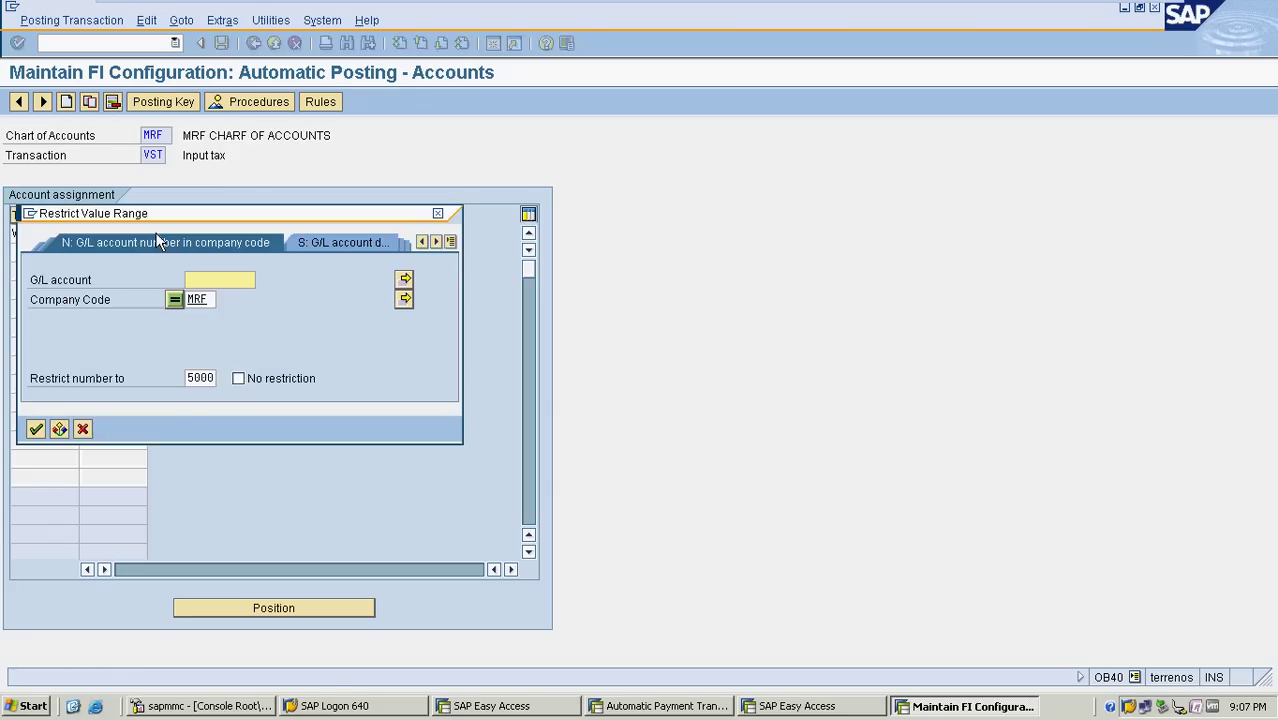
pyautogui.press('Return')
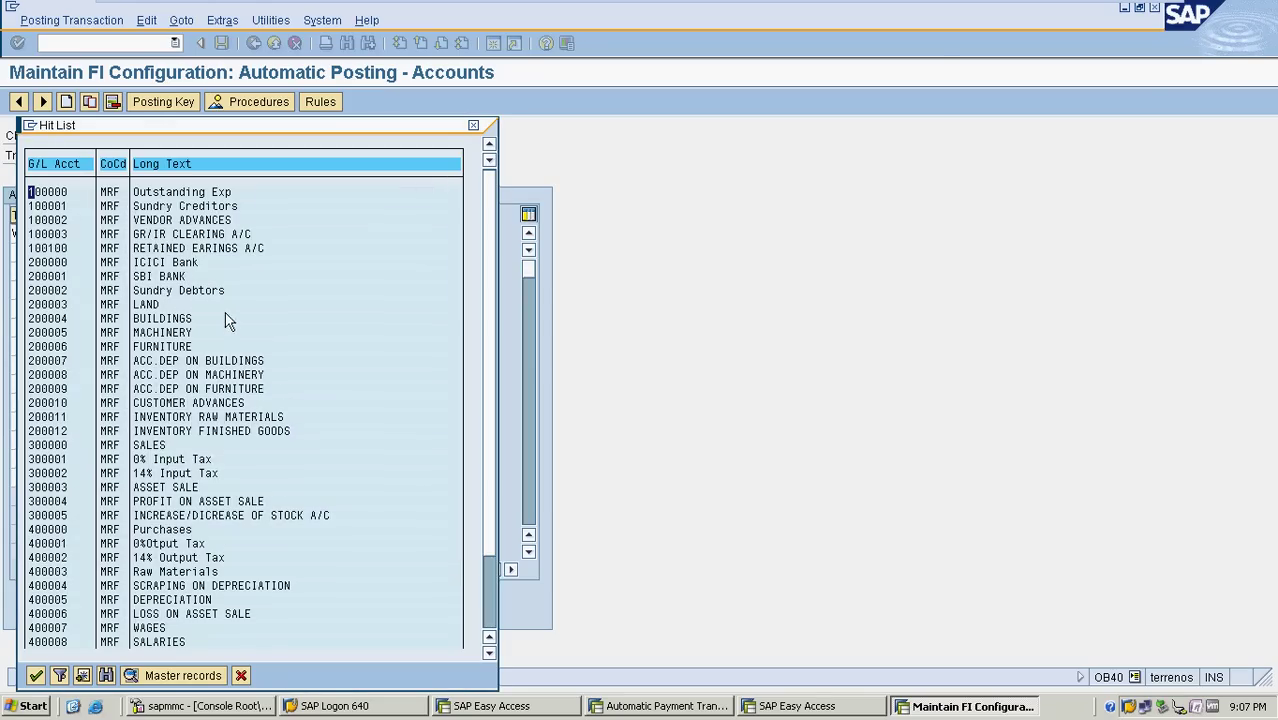
pyautogui.doubleClick(180, 460)
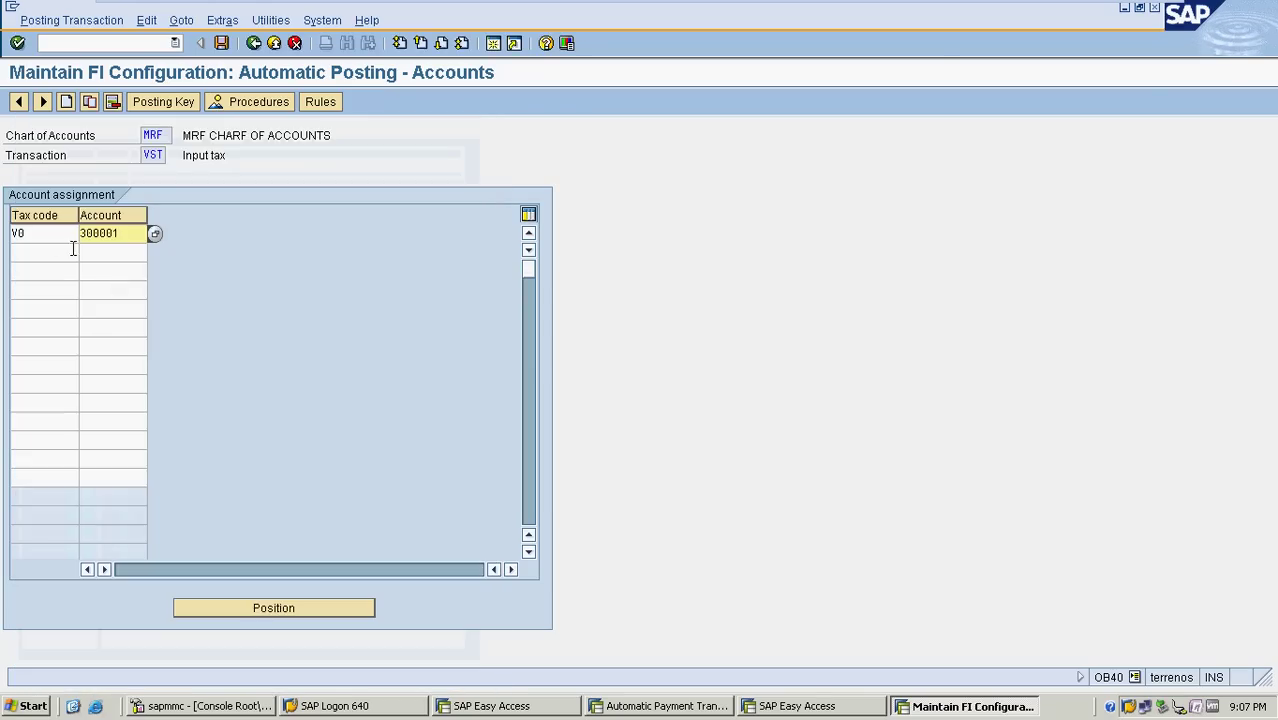
# Assign the 14% Input Tax G/L account 300002 to tax code V1 and save the assignments under customizing request TERK900147.
pyautogui.click(56, 256)
pyautogui.write('V')
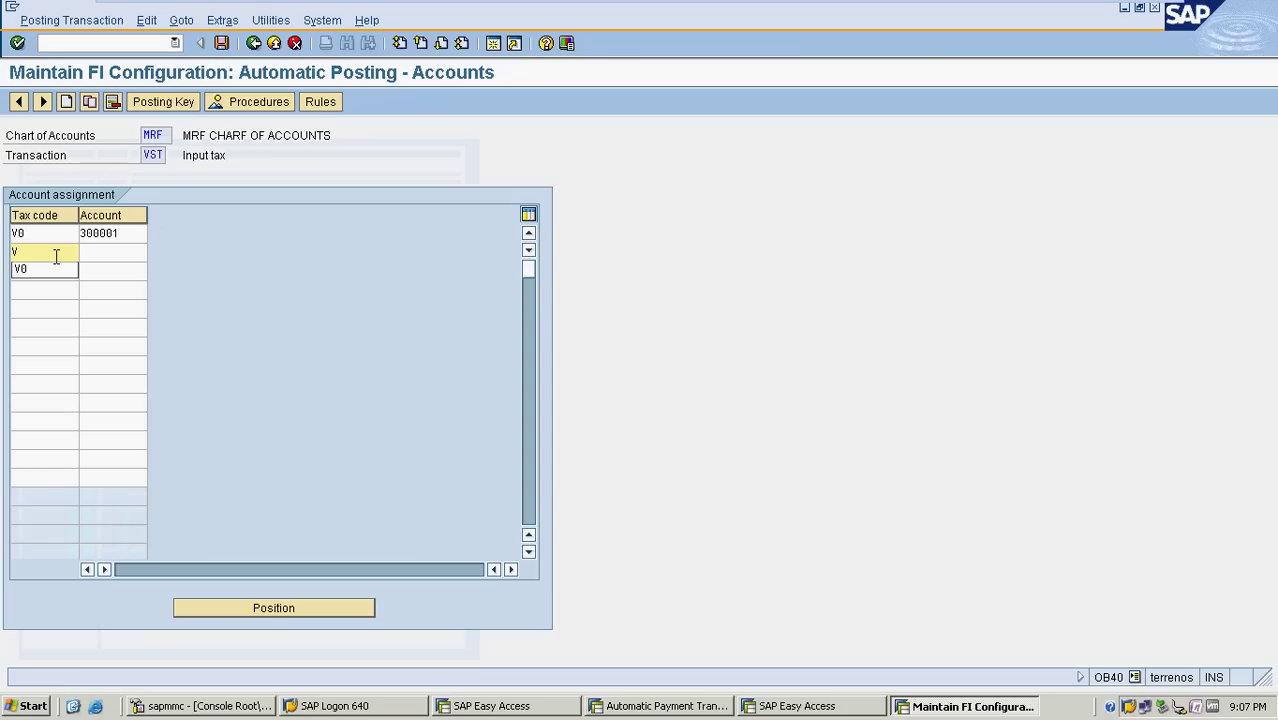
pyautogui.write('1')
pyautogui.press('Tab')
pyautogui.click(155, 254)
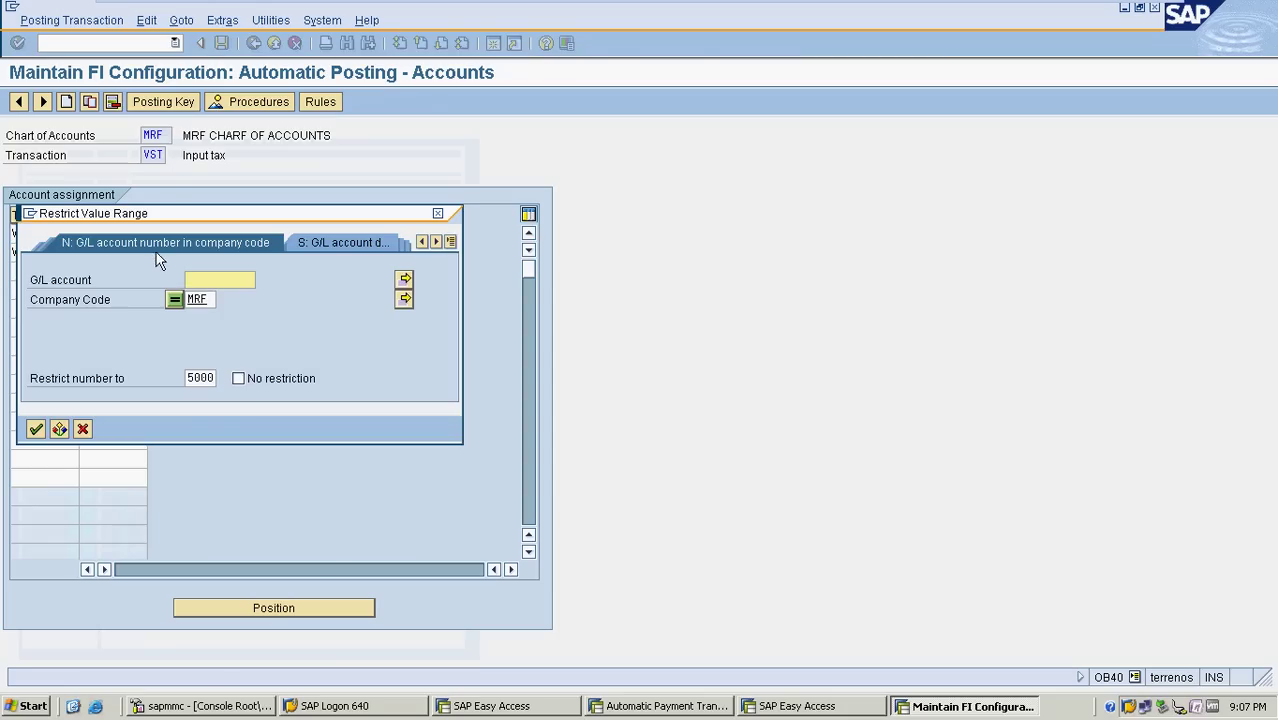
pyautogui.press('Return')
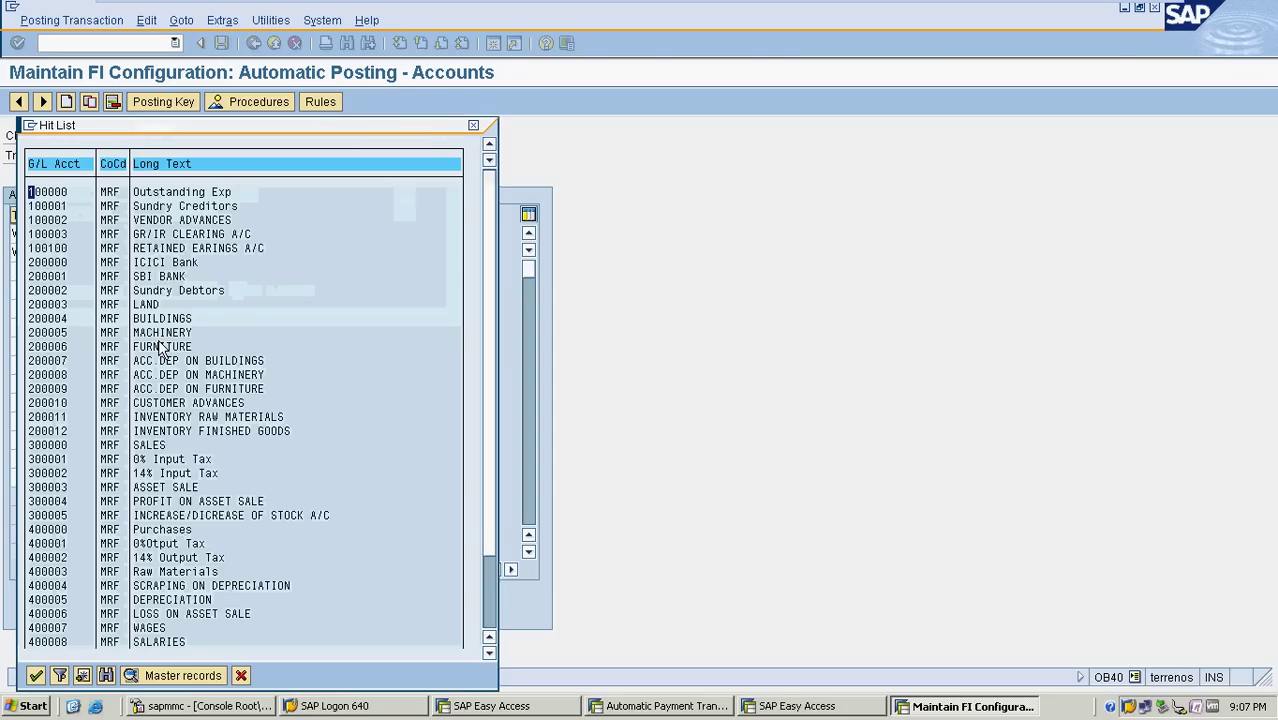
pyautogui.doubleClick(152, 473)
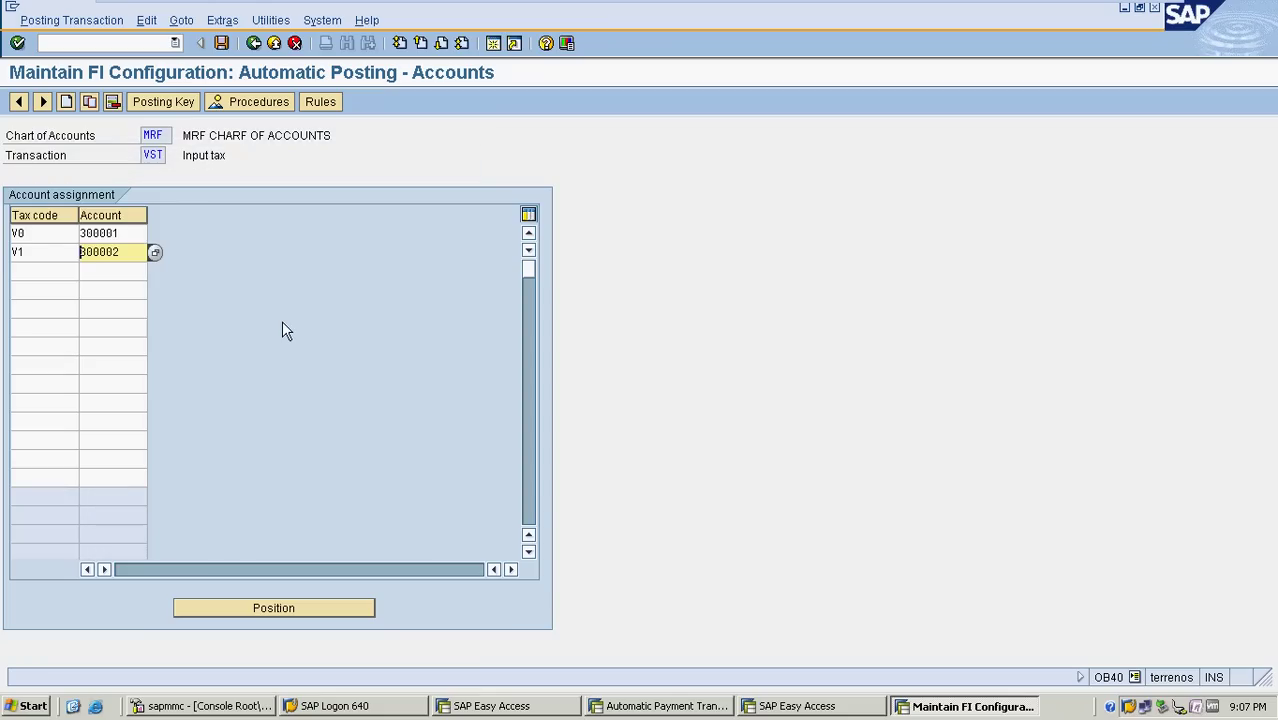
pyautogui.hotkey('ctrl', 's')
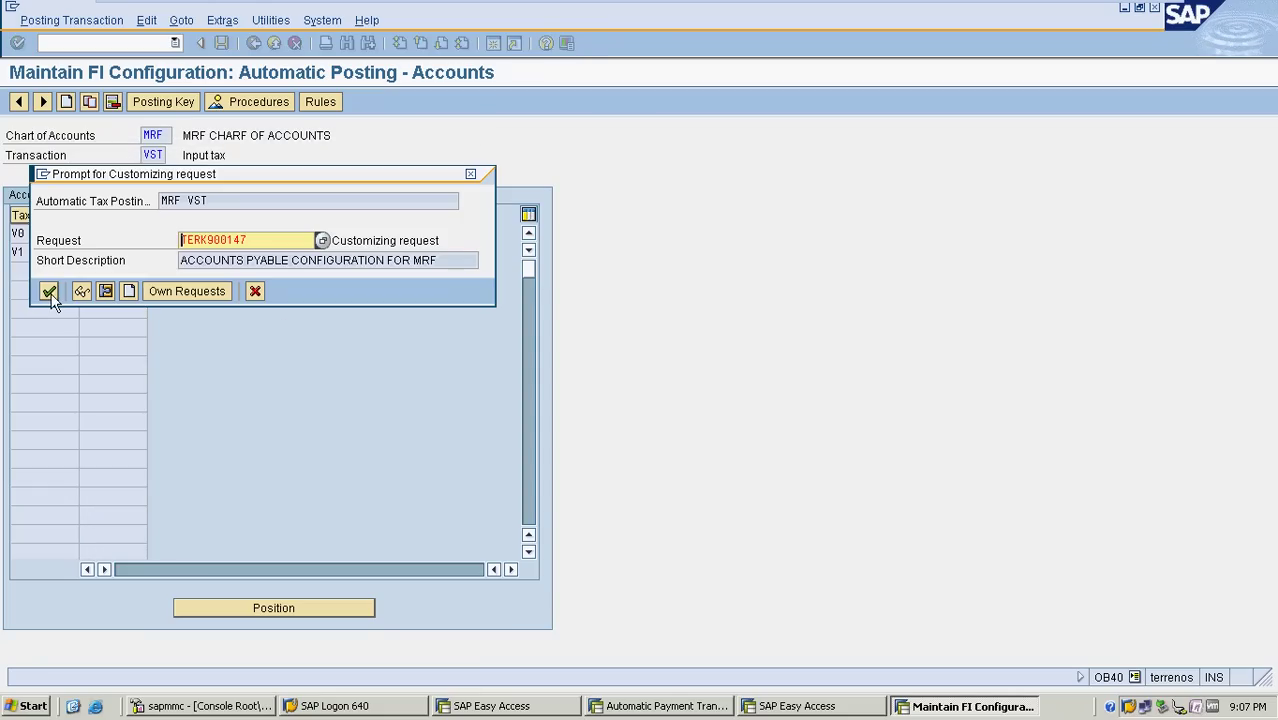
pyautogui.click(49, 291)
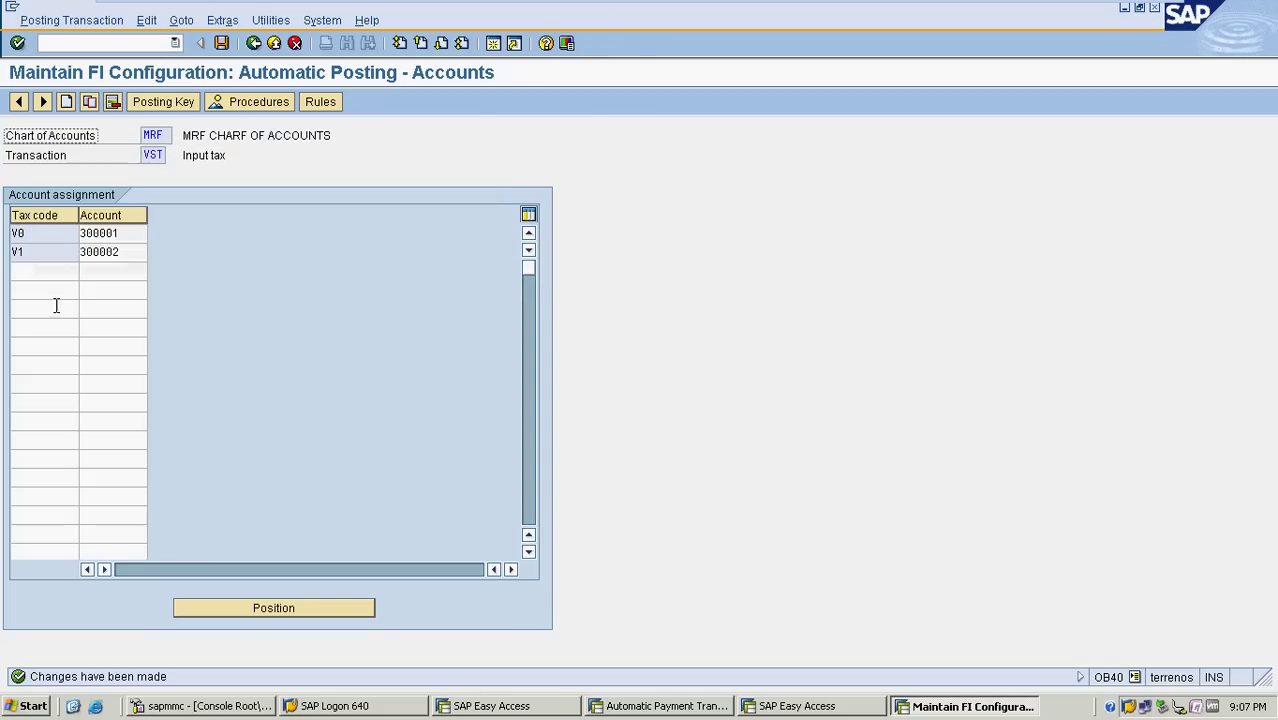
# Leave the automatic posting configuration and open central G/L account maintenance with transaction FS00.
pyautogui.click(252, 44)
pyautogui.click(252, 44)
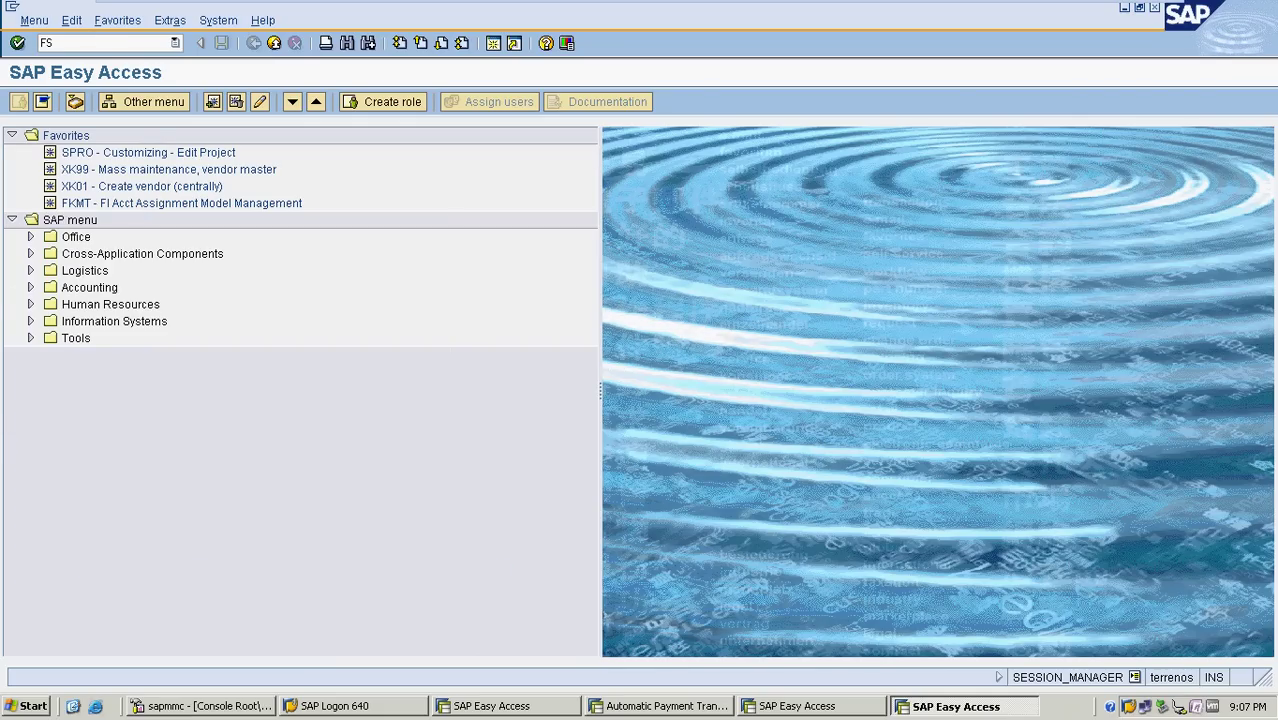
pyautogui.press('Return')
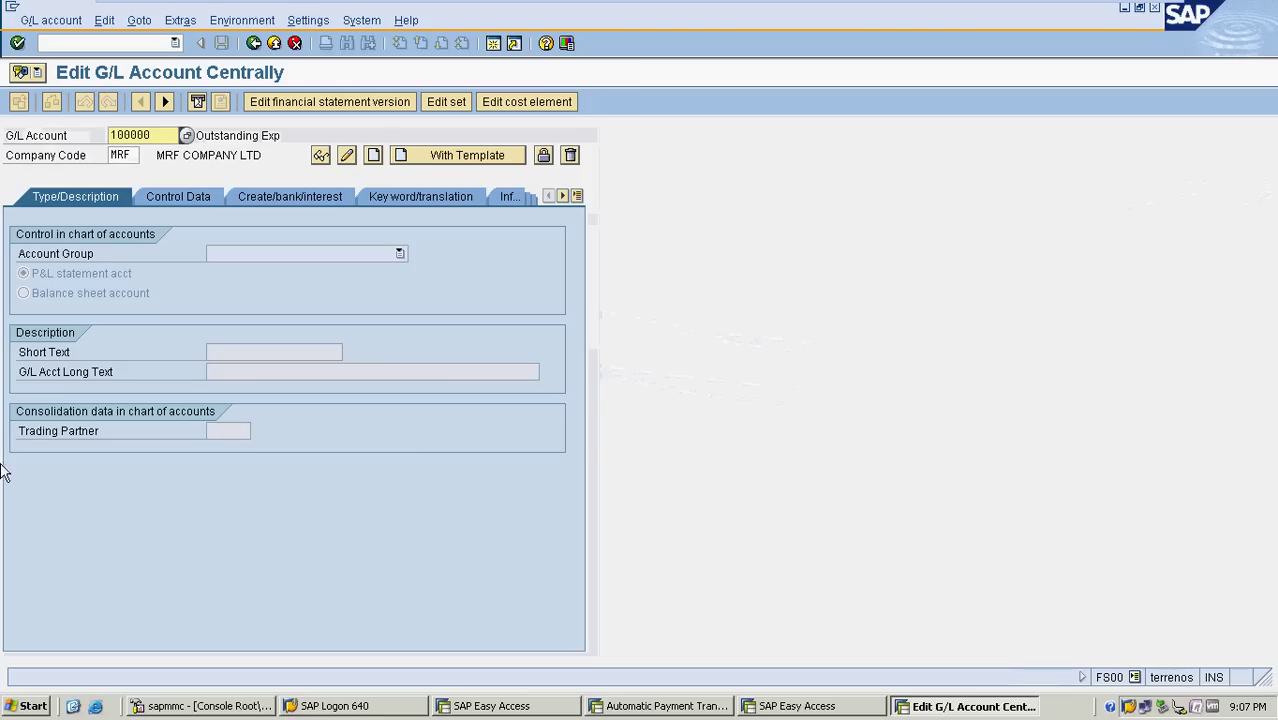
# Display G/L account 300001 (0% Input Tax) of company code MRF and check its tax category and Posting without tax allowed setting.
pyautogui.click(186, 135)
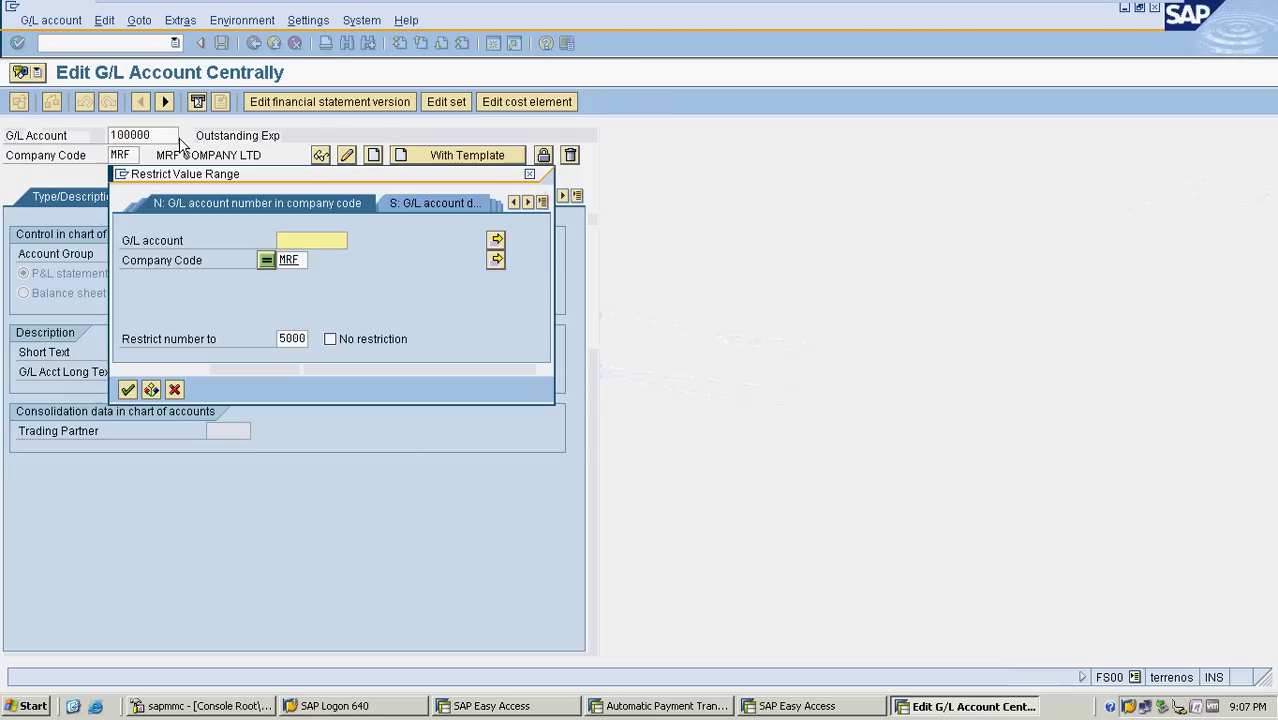
pyautogui.press('Return')
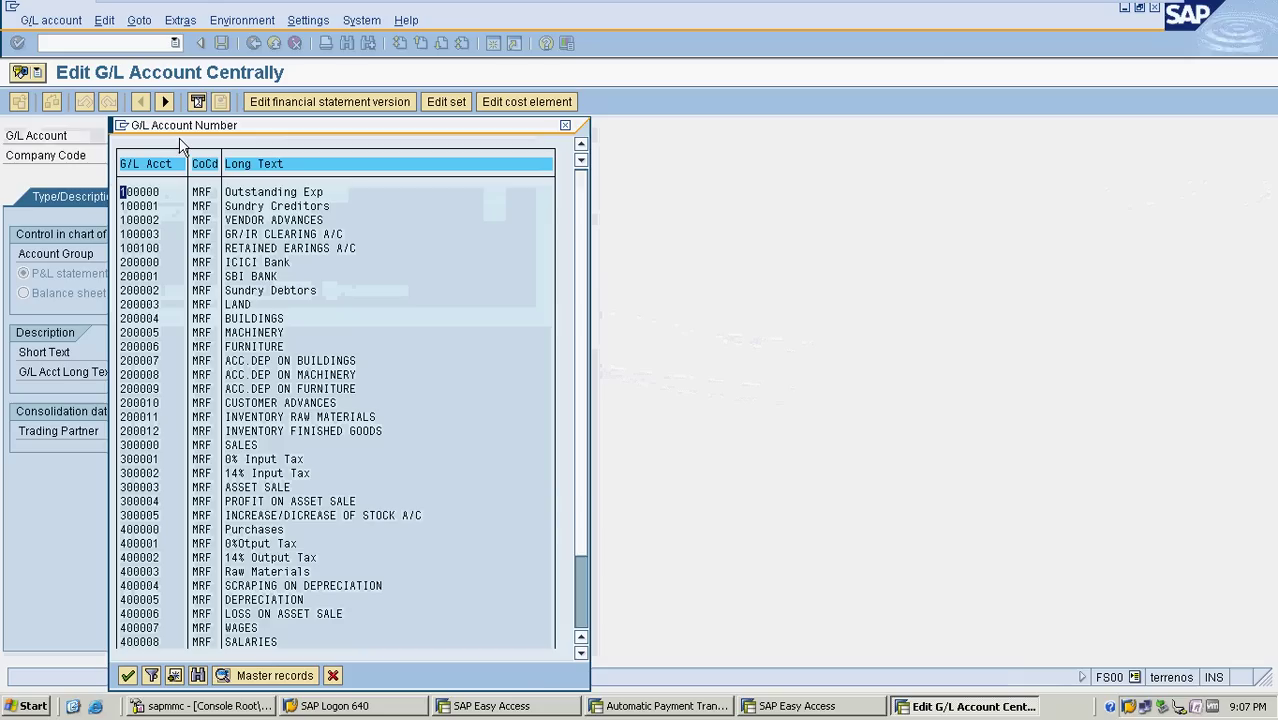
pyautogui.doubleClick(255, 460)
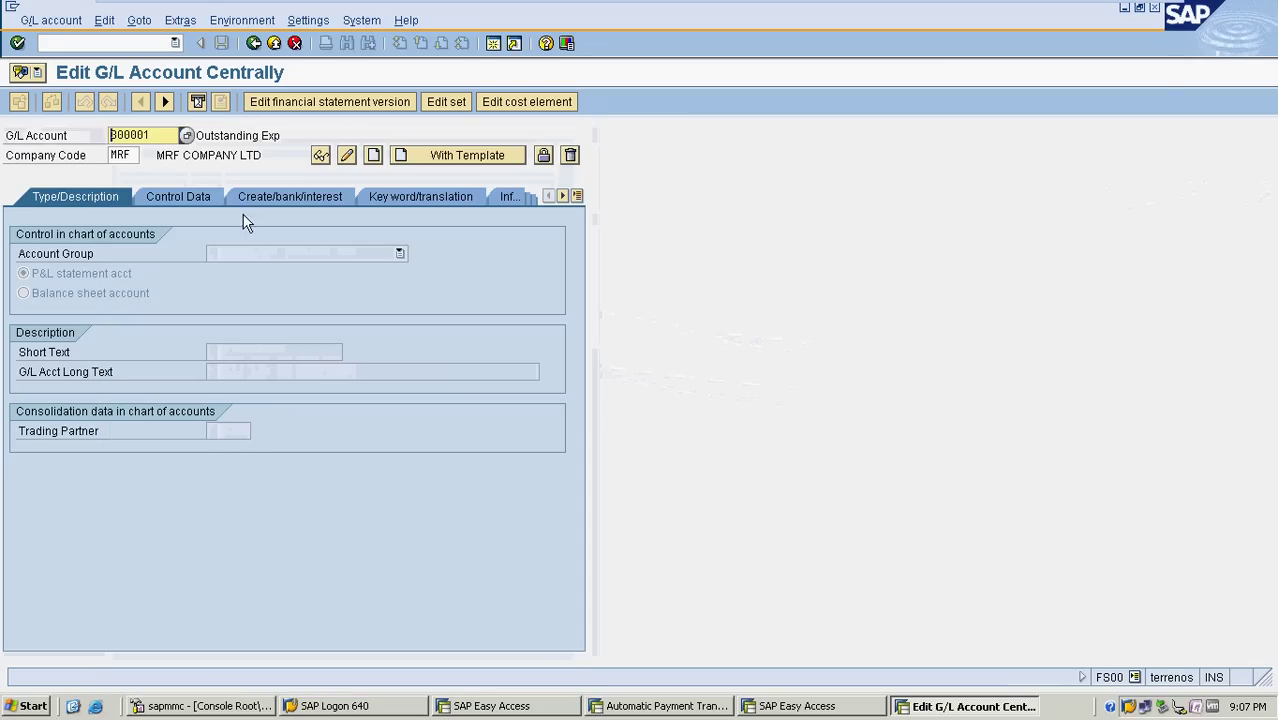
pyautogui.click(320, 155)
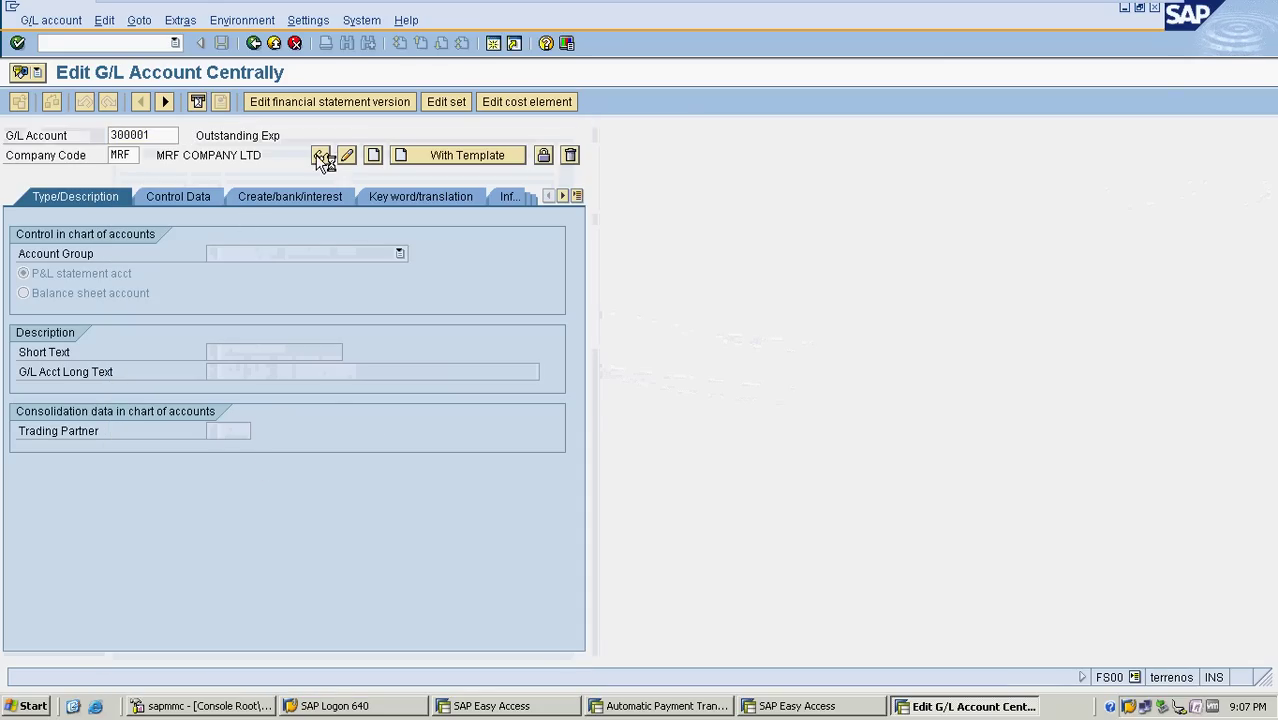
pyautogui.click(178, 197)
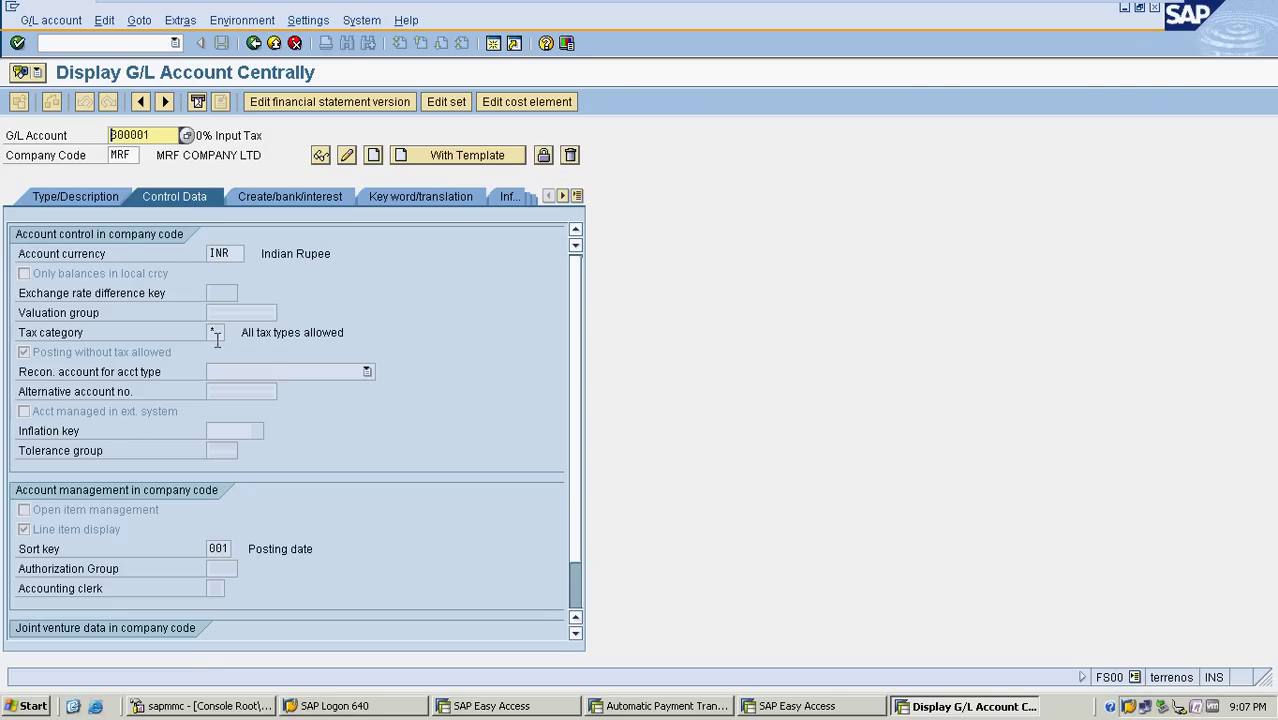
pyautogui.moveTo(242, 332); pyautogui.dragTo(361, 333)
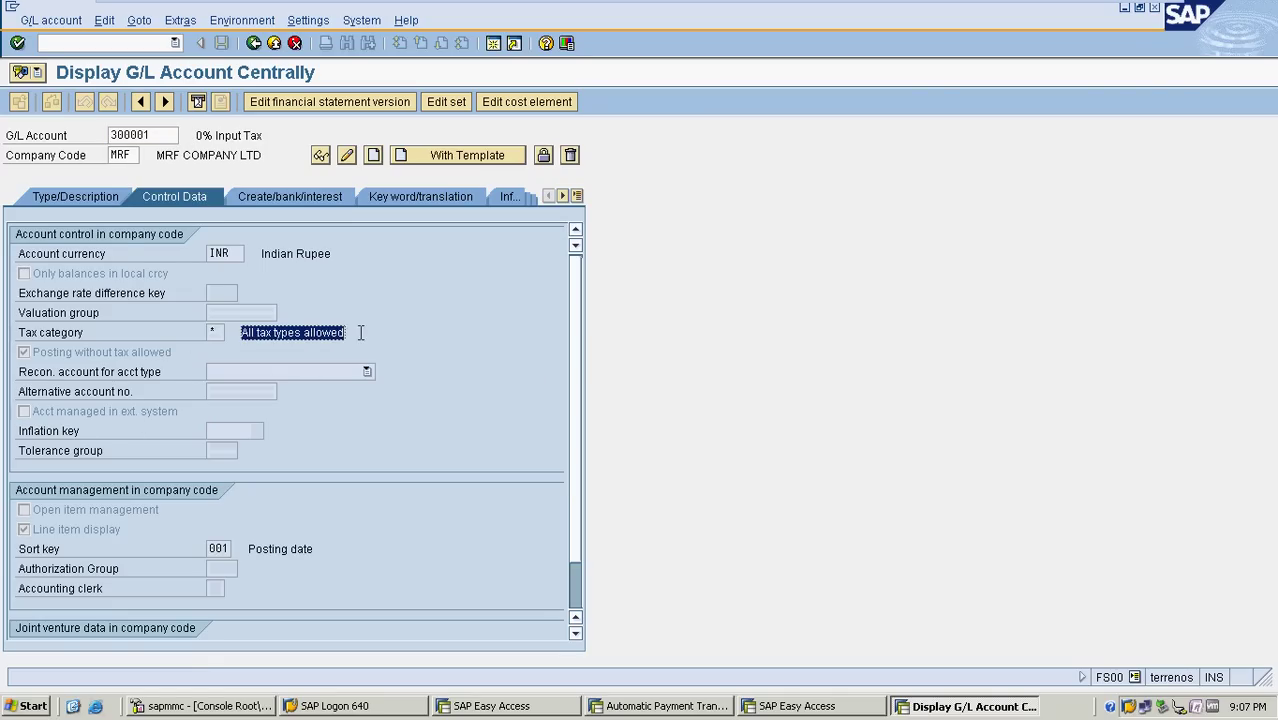
pyautogui.click(361, 333)
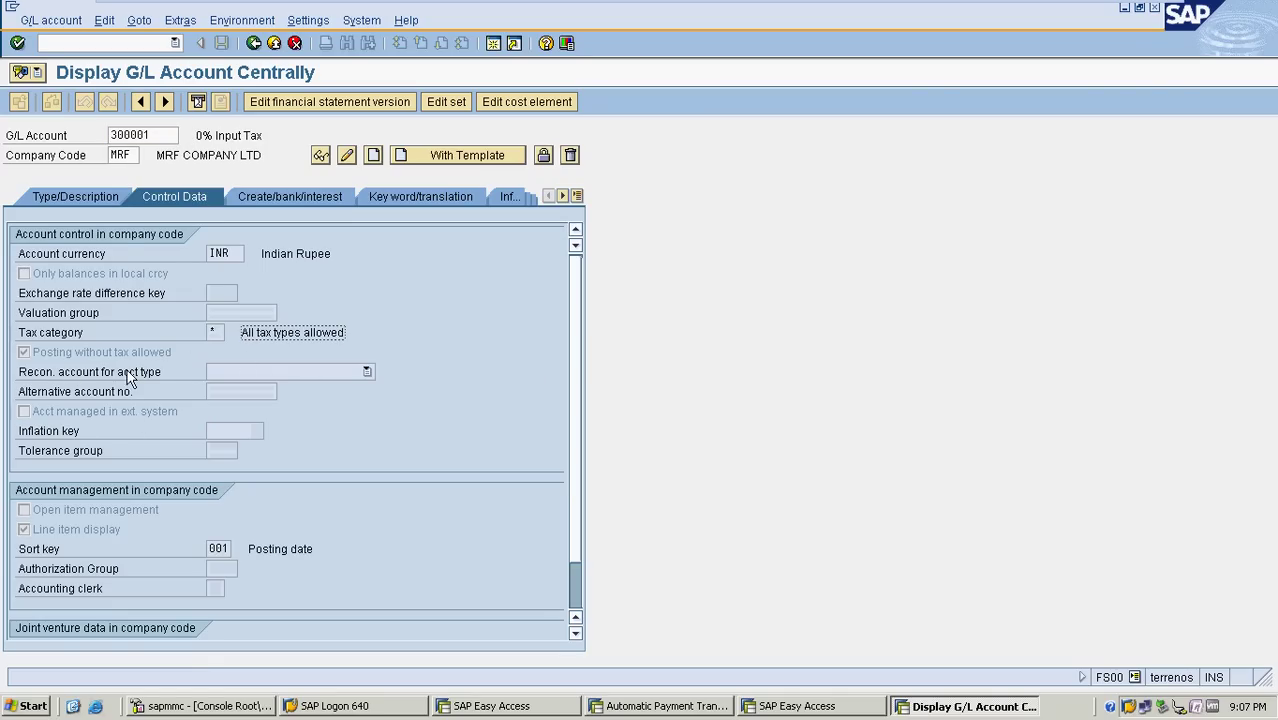
pyautogui.click(174, 351)
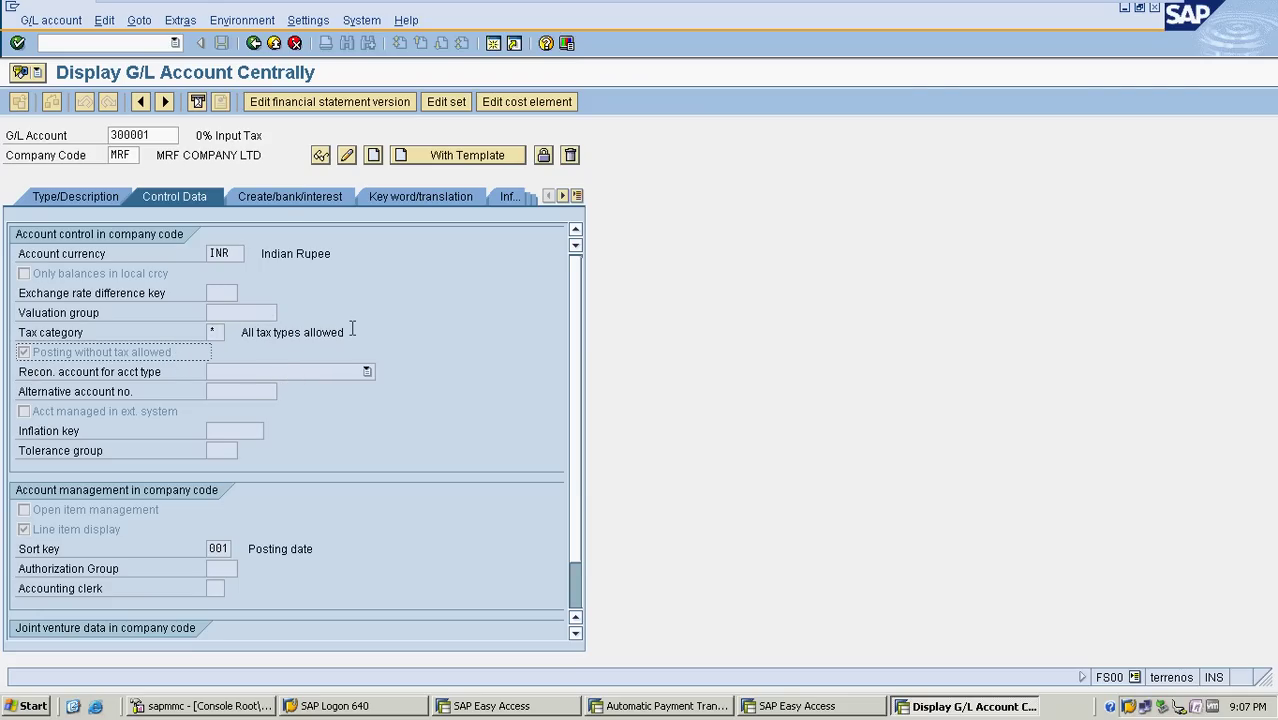
pyautogui.click(253, 43)
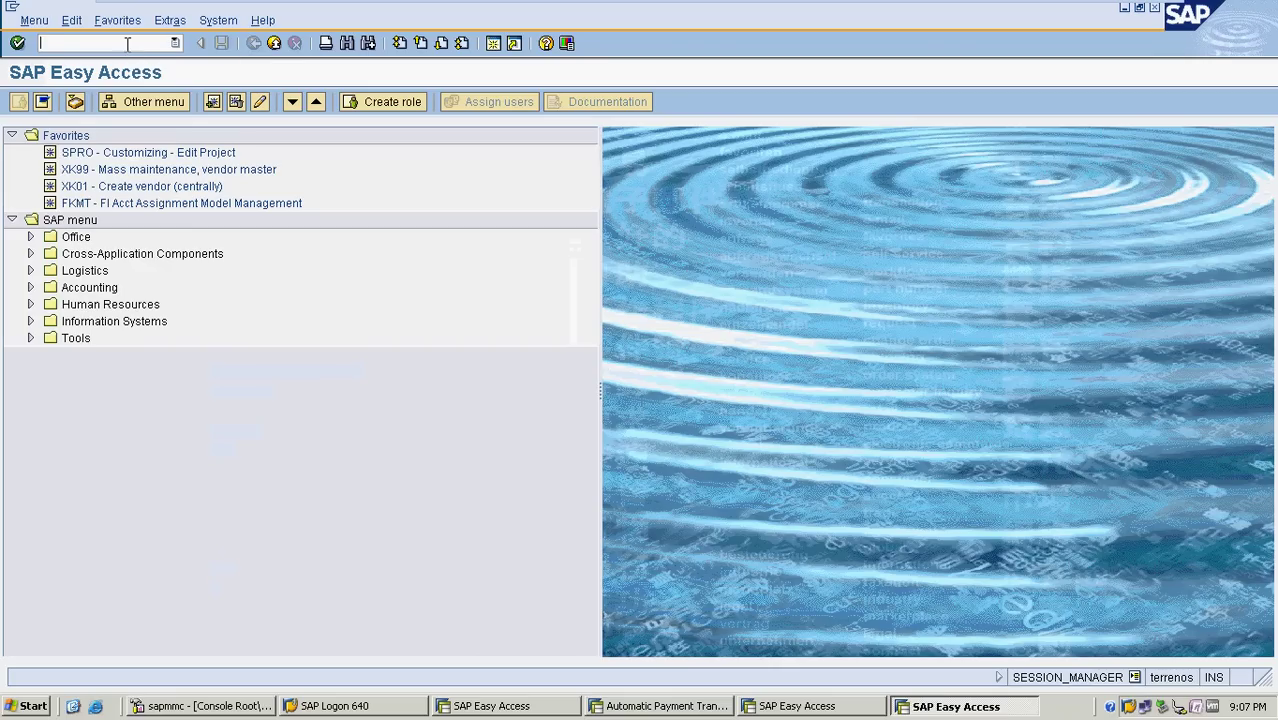
# Open G/L account 300002 in transaction FS00, check the tax settings in its control data, and leave the transaction.
pyautogui.write('FS00')
pyautogui.press('Return')
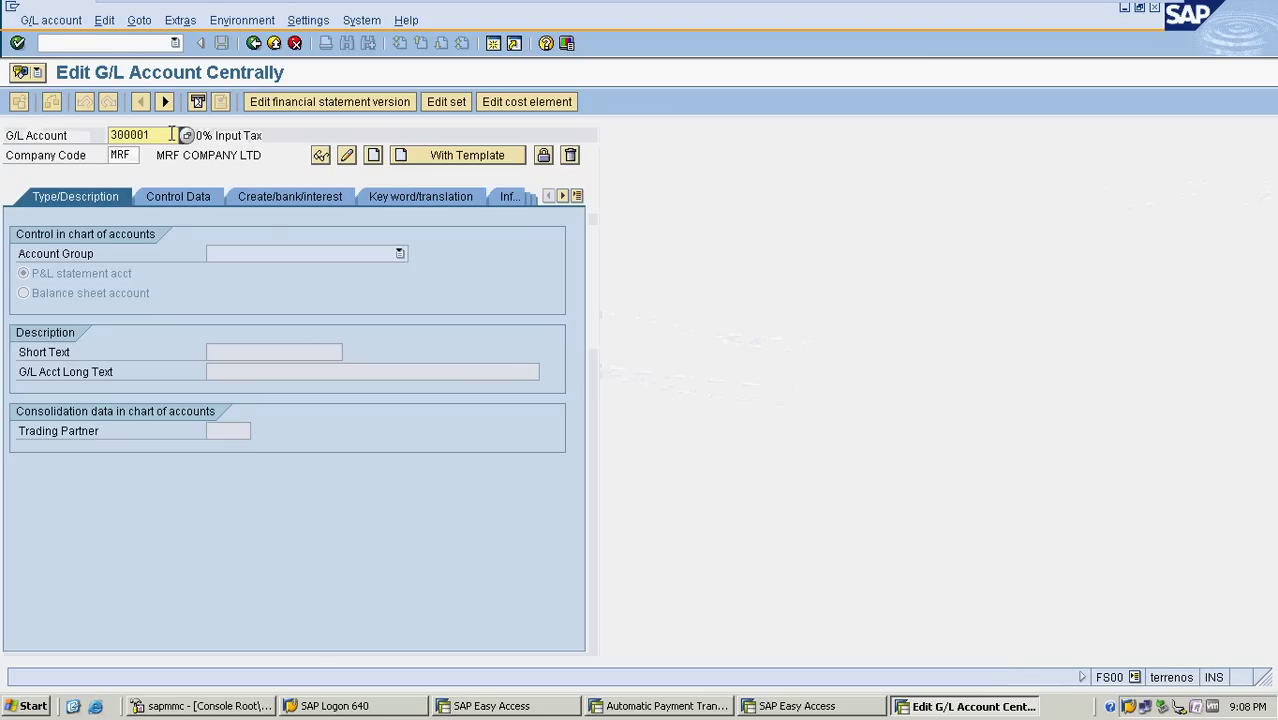
pyautogui.press('BackSpace')
pyautogui.write('2')
pyautogui.press('Return')
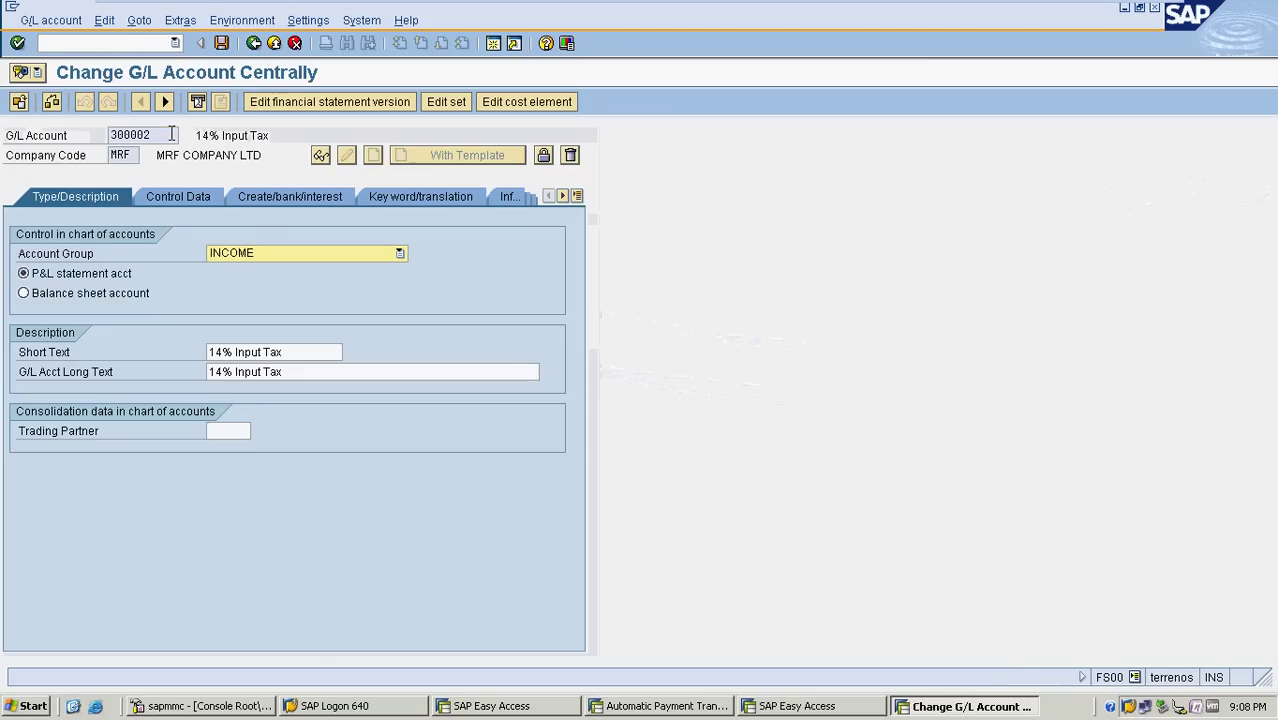
pyautogui.click(222, 195)
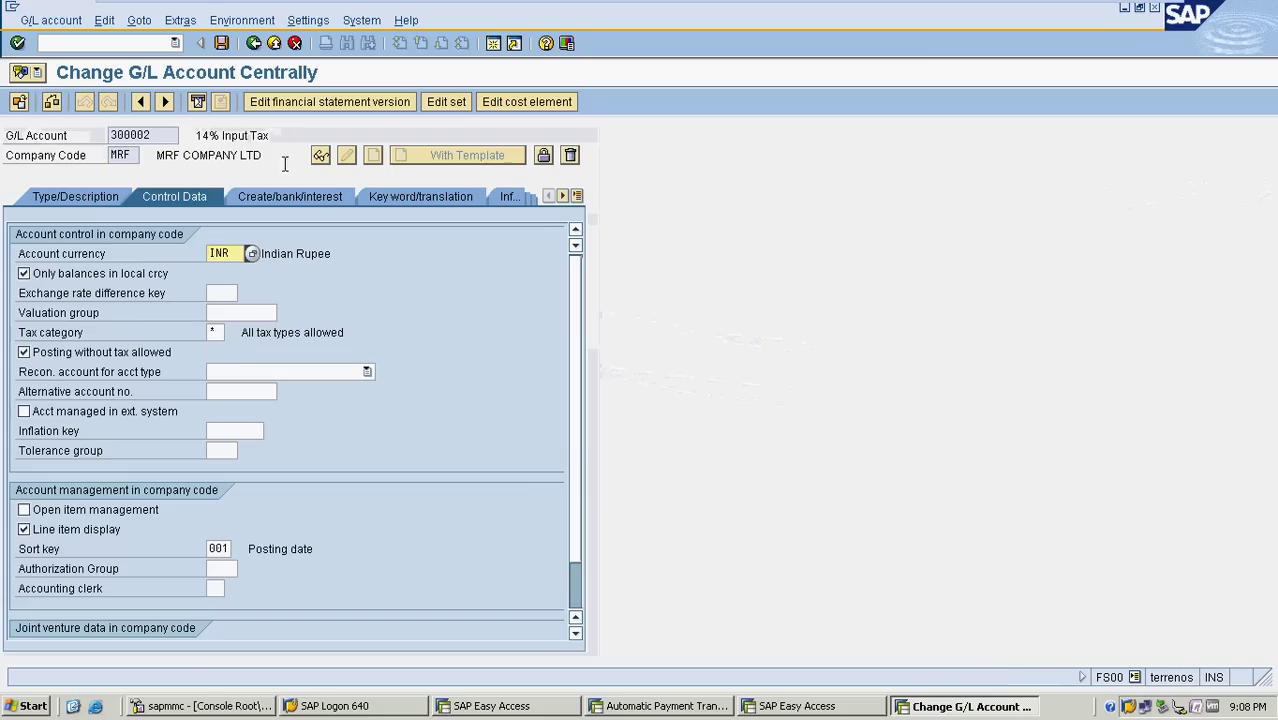
pyautogui.click(321, 158)
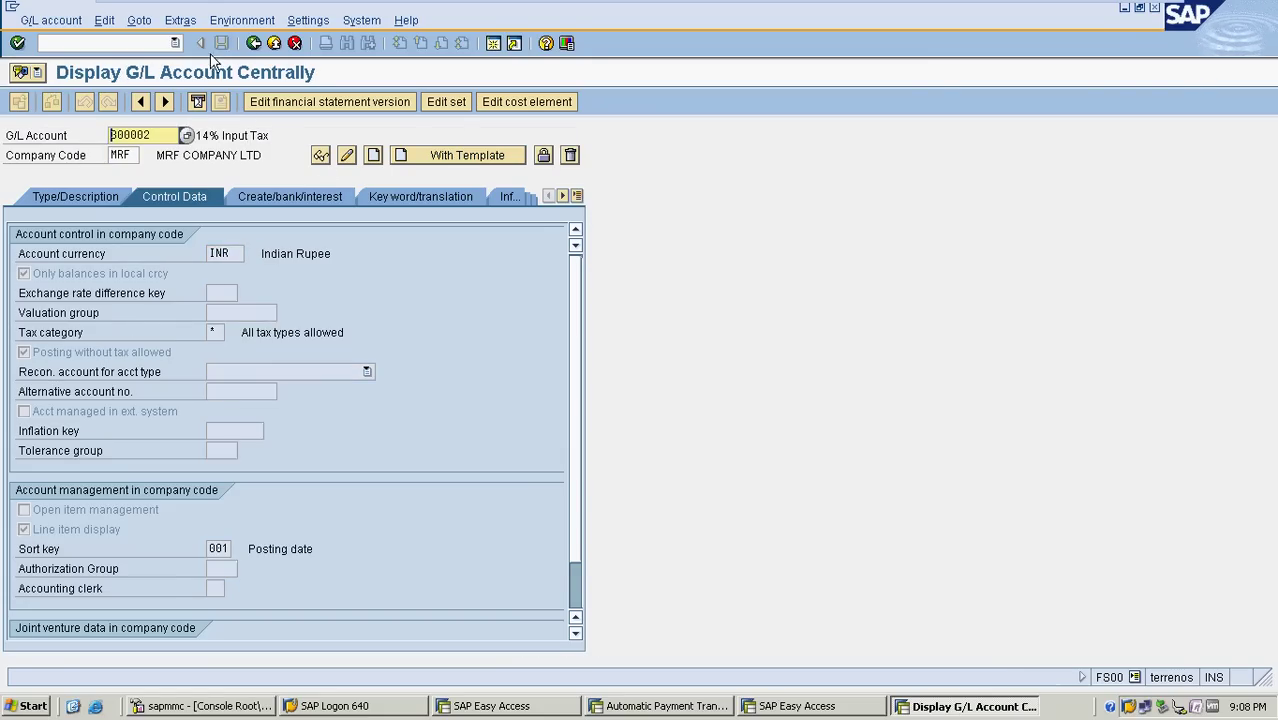
pyautogui.click(251, 45)
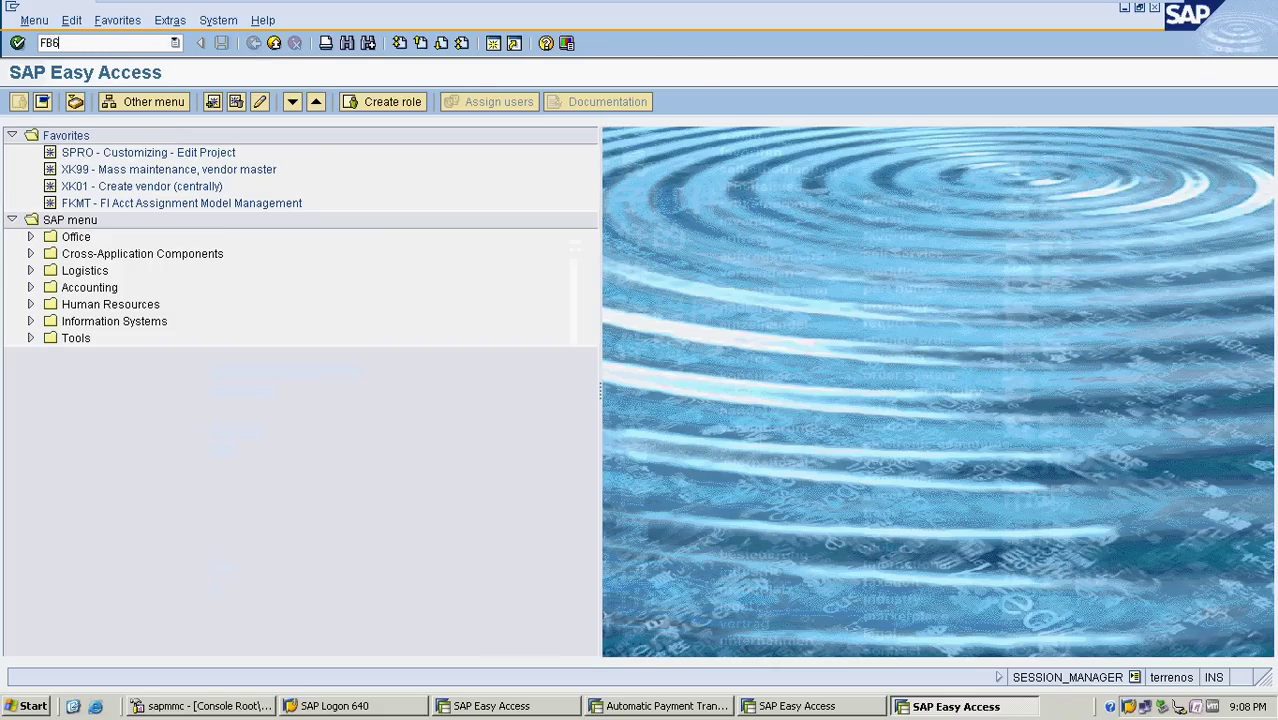
# Open vendor invoice entry for company code MRF with transaction FB60.
pyautogui.press('Return')
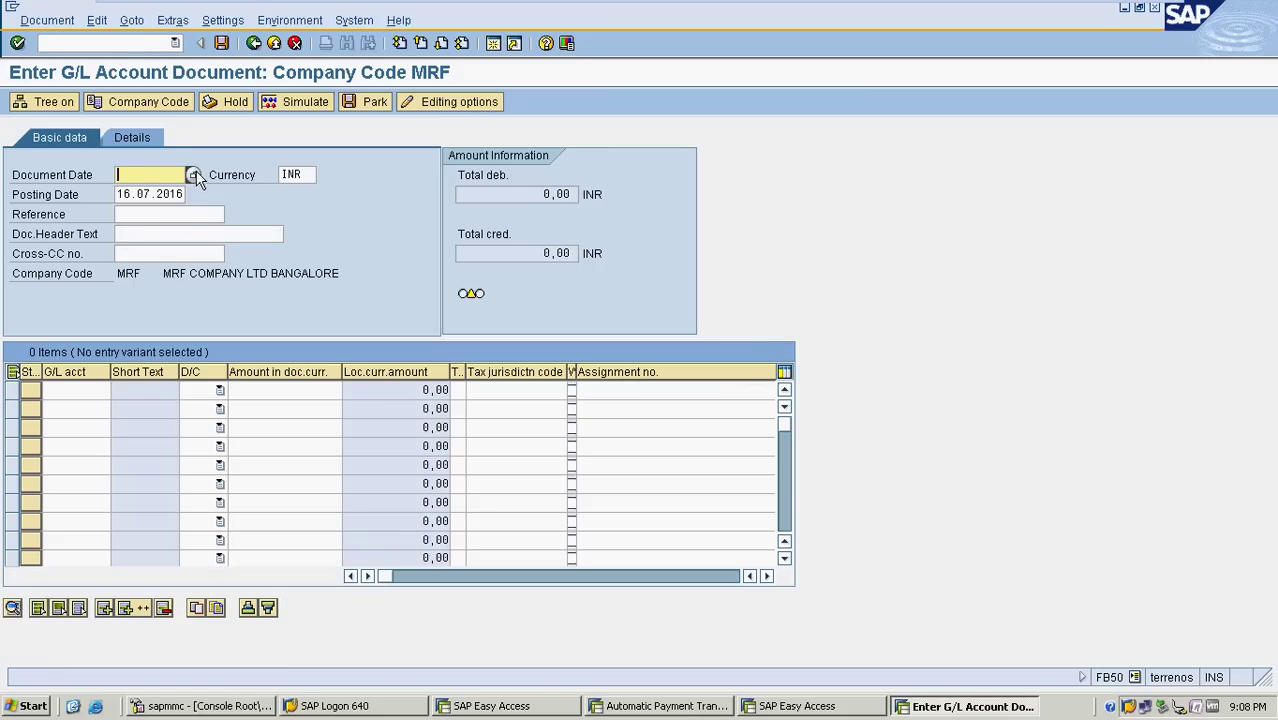
pyautogui.click(98, 43)
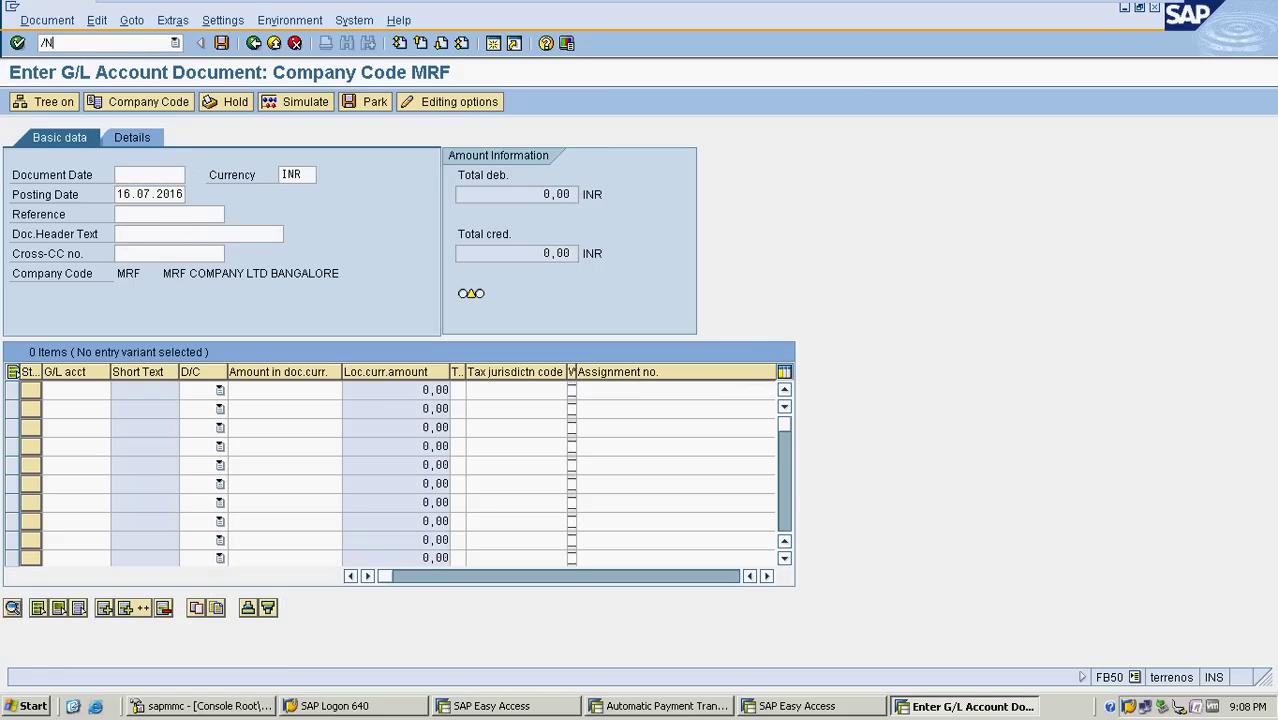
pyautogui.press('Return')
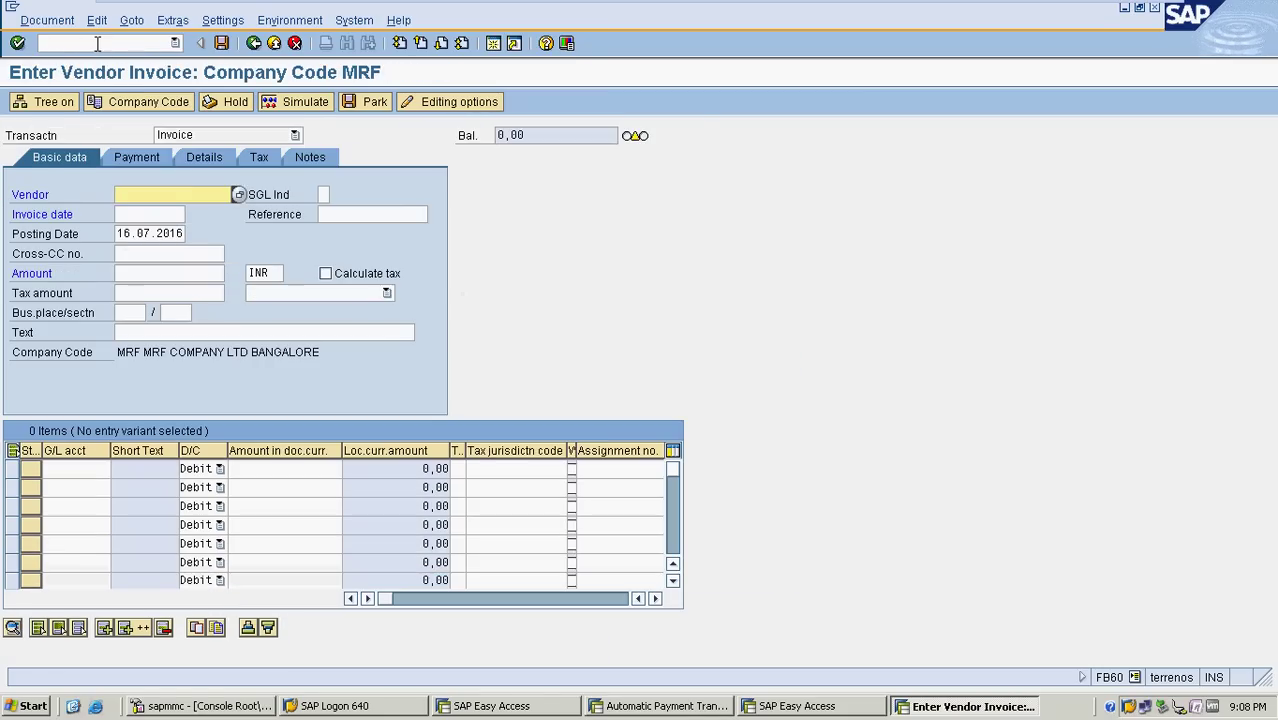
# Enter vendor Anusha and Co, invoice date 10.07.2016, reference MRF3 and posting date 10.07.2016 in the invoice header.
pyautogui.click(239, 195)
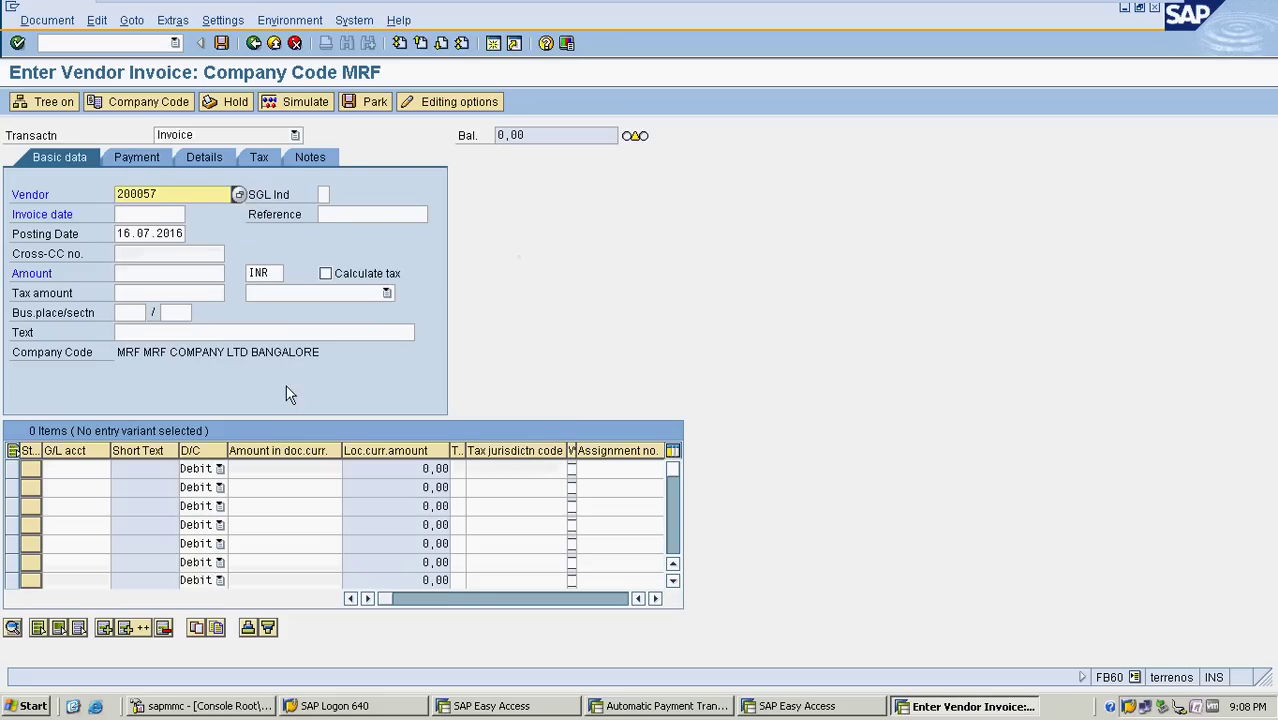
pyautogui.click(153, 212)
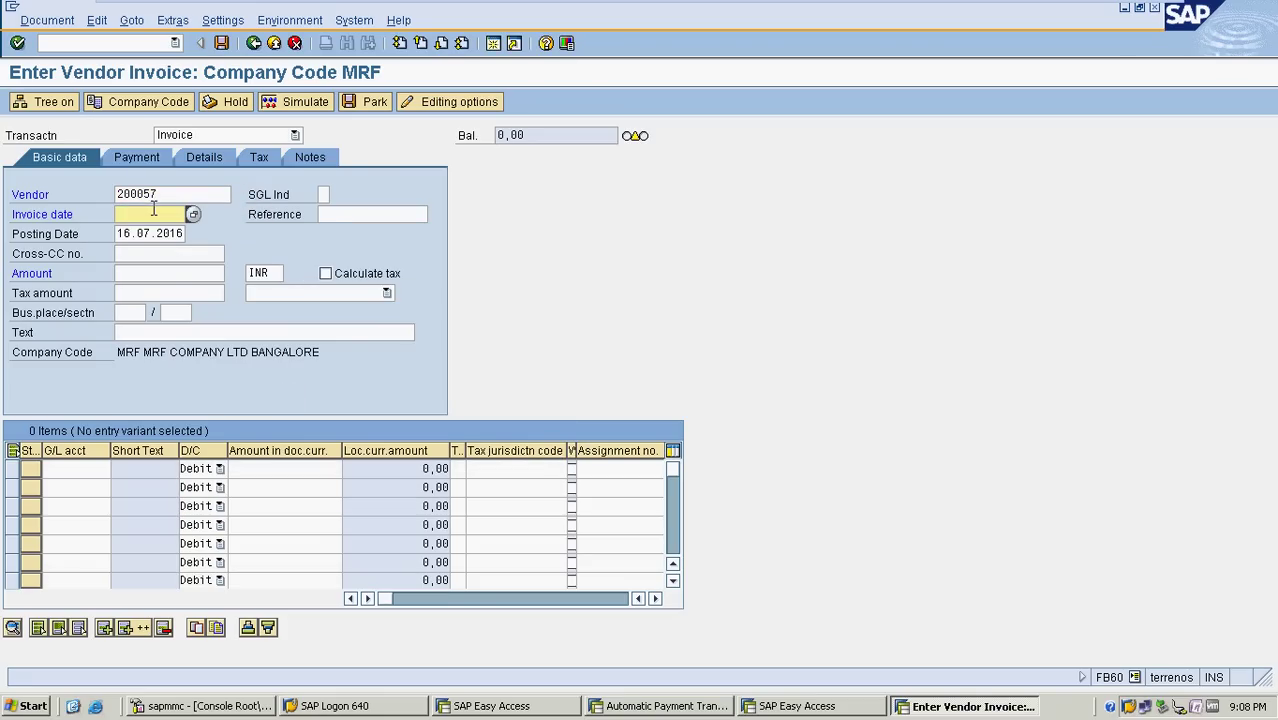
pyautogui.write('10.07.2016')
pyautogui.press('Tab')
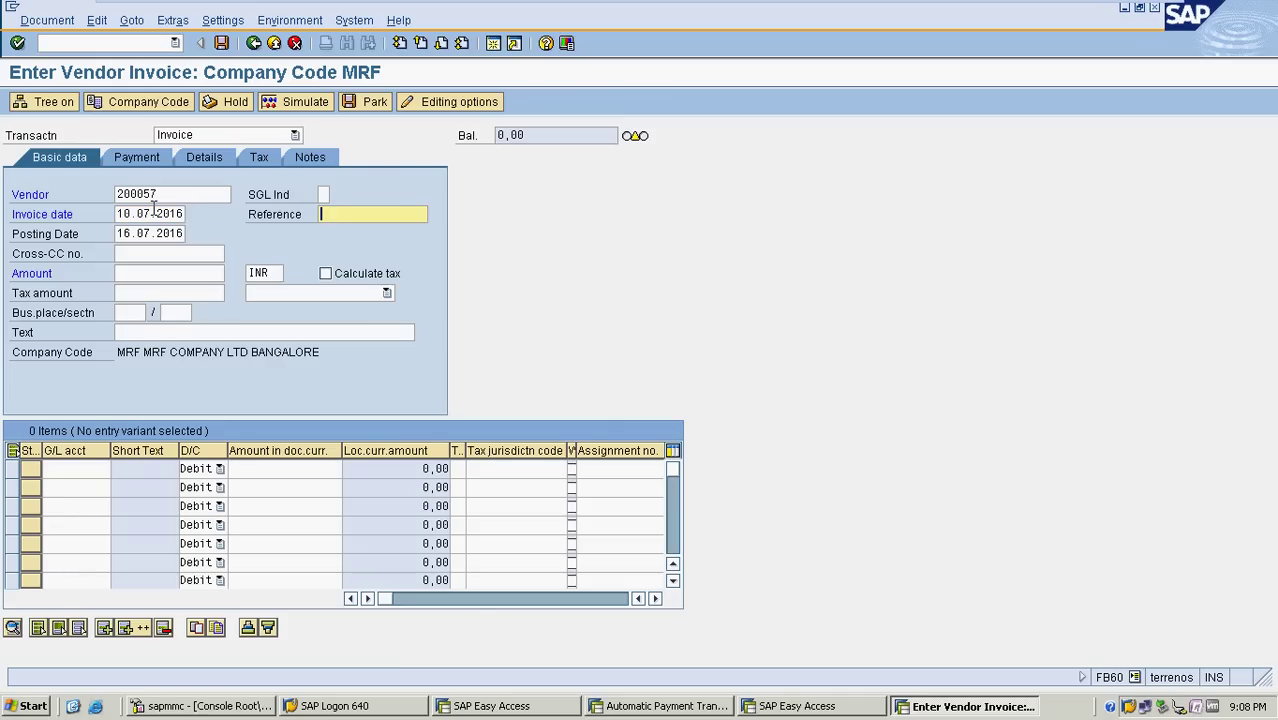
pyautogui.write('MRF3')
pyautogui.press('Tab')
pyautogui.write('10')
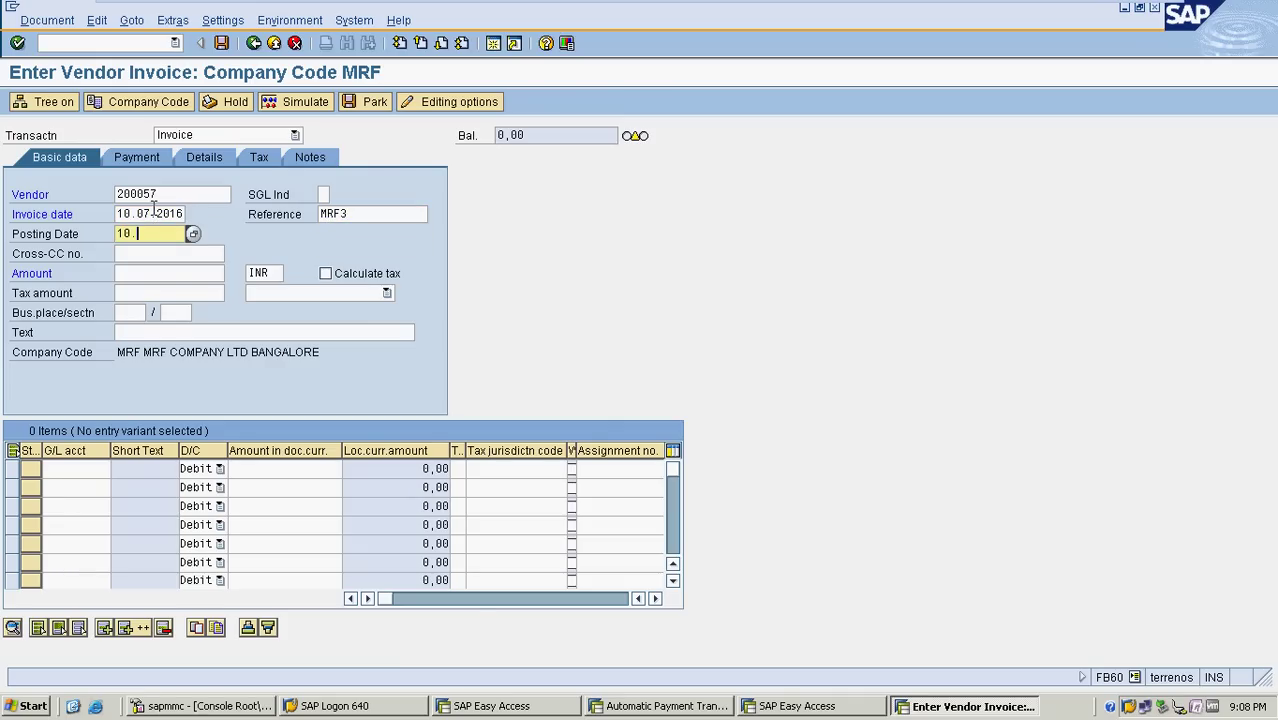
pyautogui.write('.07.2016')
pyautogui.press('Tab')
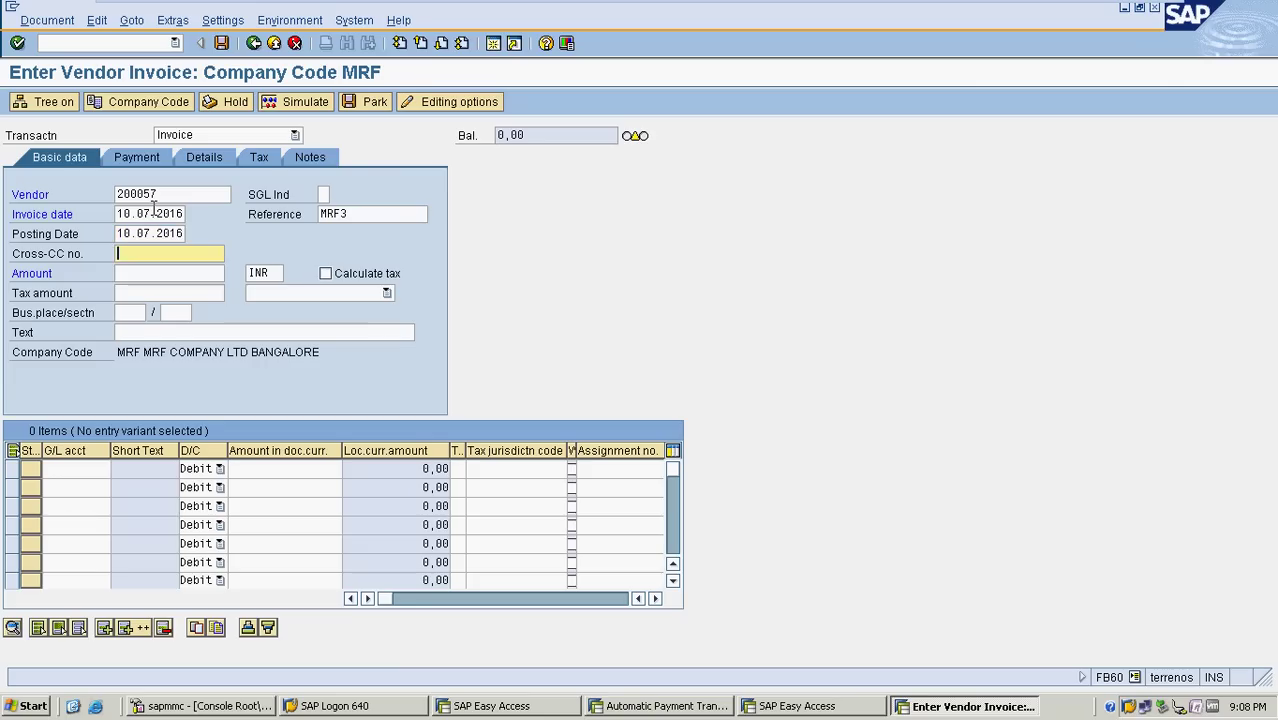
# Set the invoice amount to 1000 INR with automatic tax calculation and tax code V1.
pyautogui.press('Tab')
pyautogui.write('1000')
pyautogui.click(345, 276)
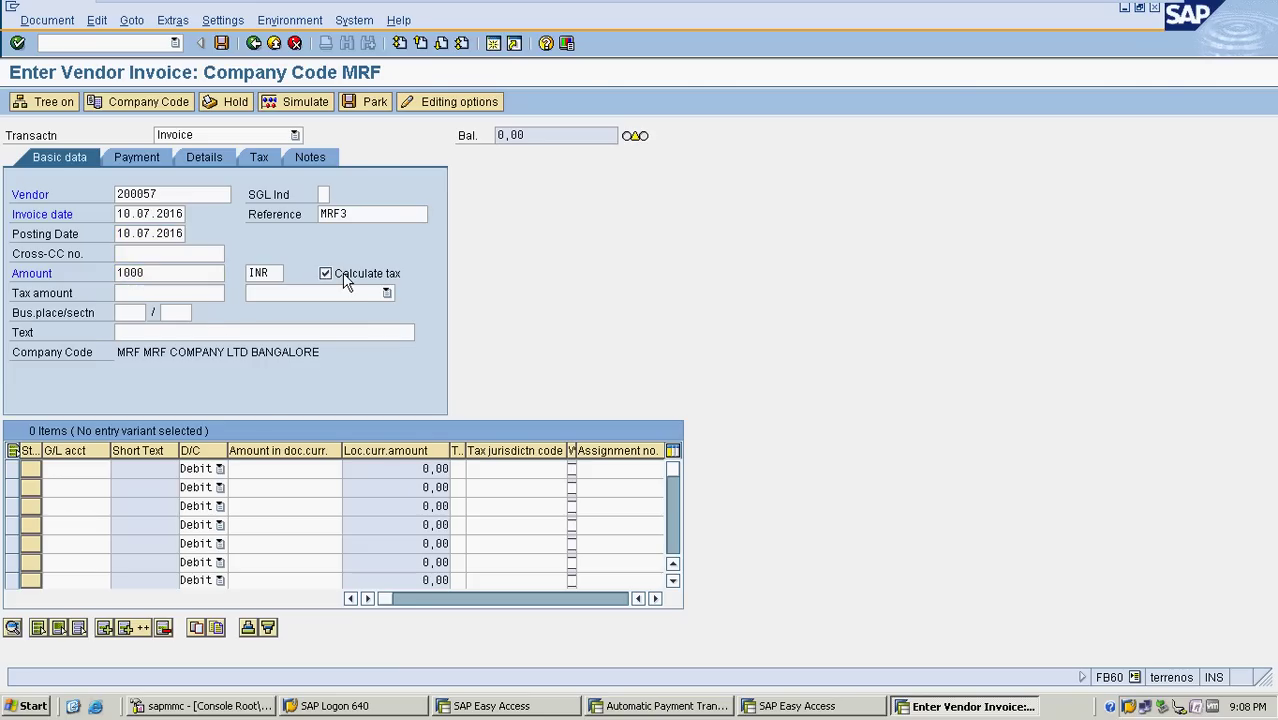
pyautogui.press('Return')
pyautogui.click(353, 293)
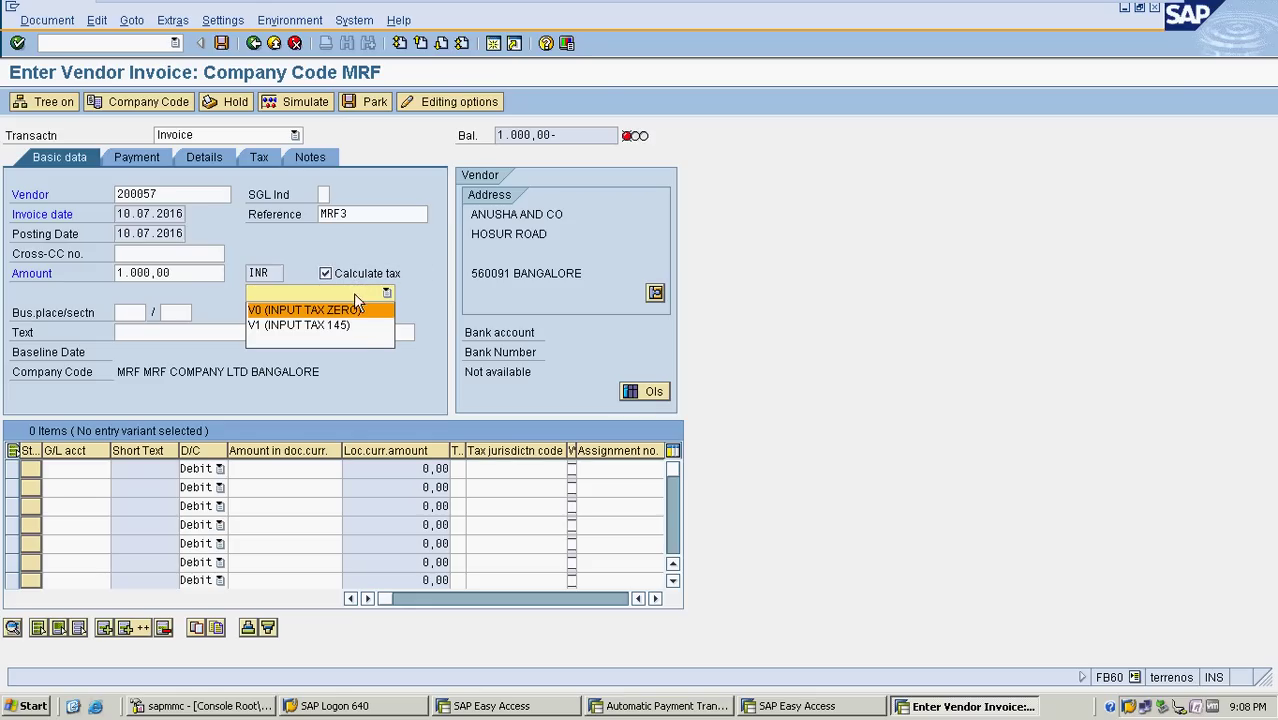
pyautogui.click(360, 328)
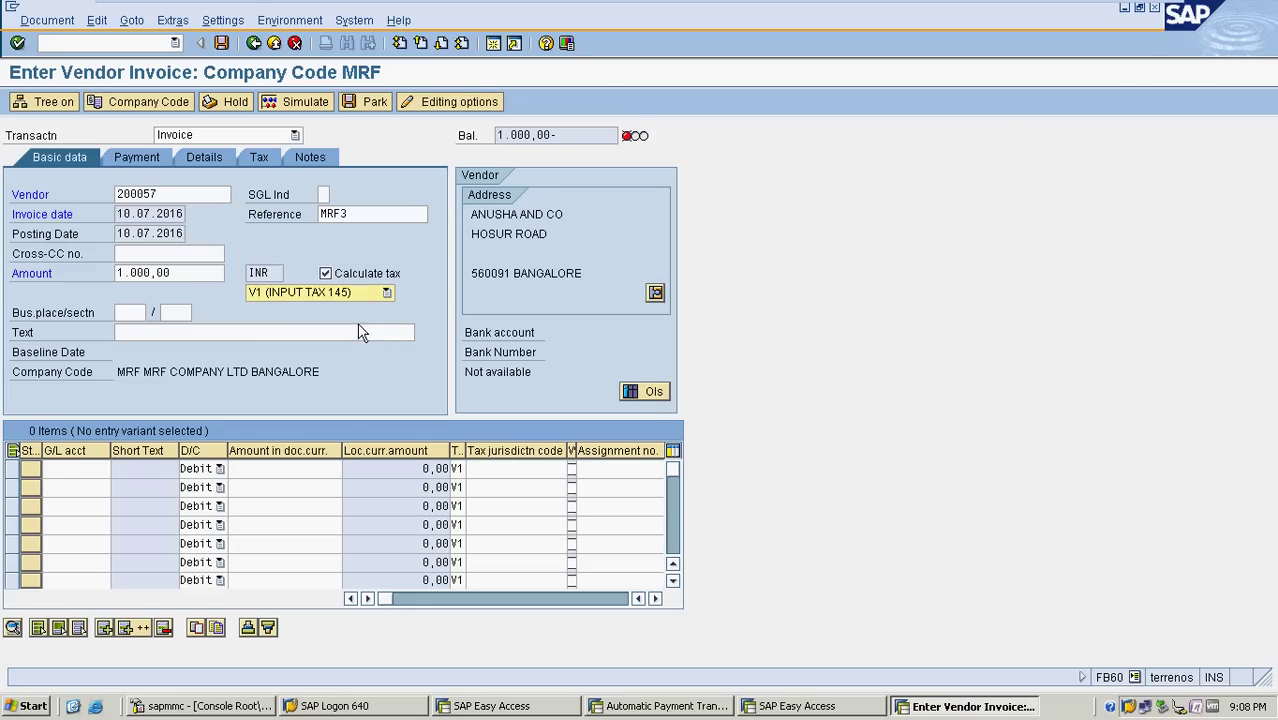
# Assign G/L account 400003 (Raw Materials) to the first debit line item of the invoice.
pyautogui.click(98, 470)
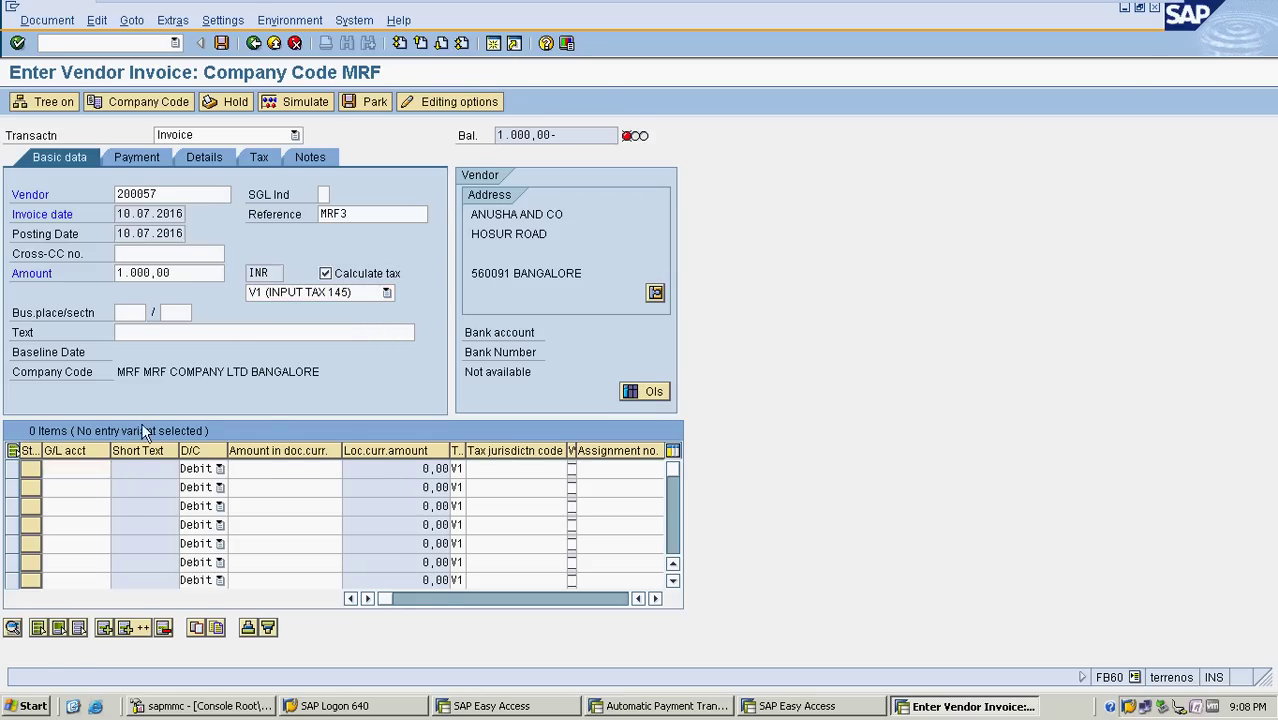
pyautogui.click(106, 469)
pyautogui.press('Return')
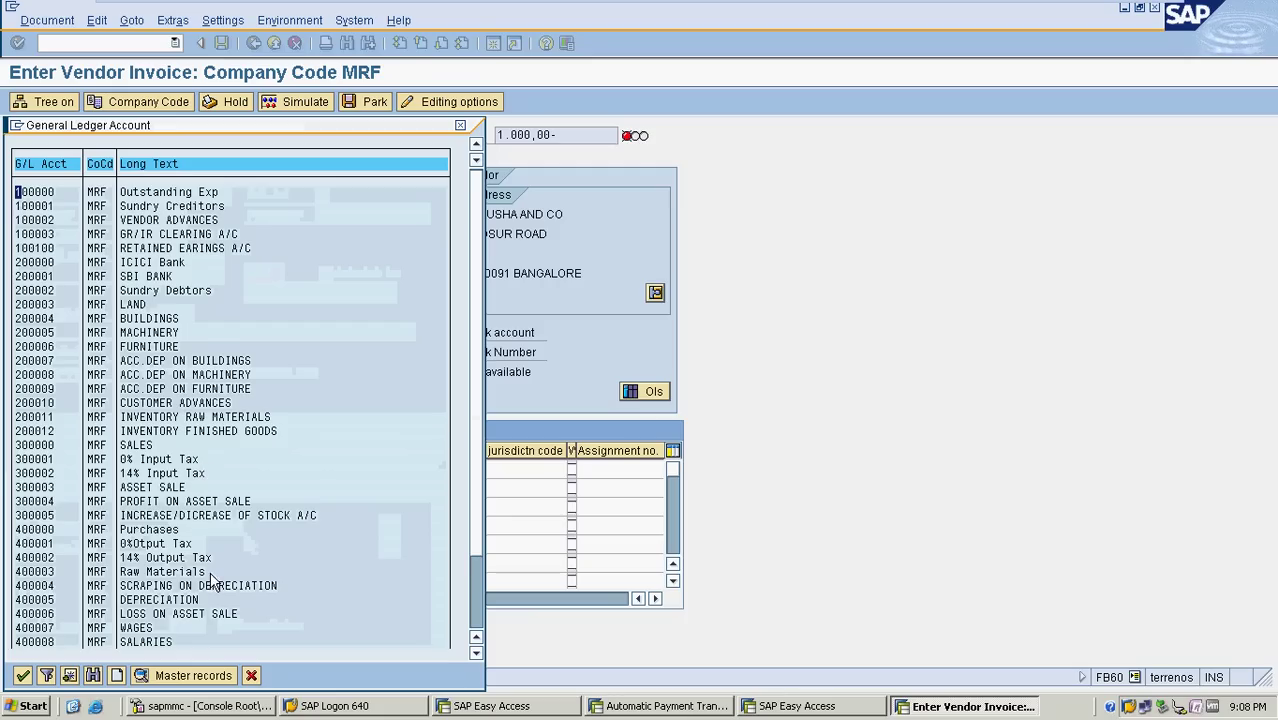
pyautogui.scroll(-3, 210, 500)
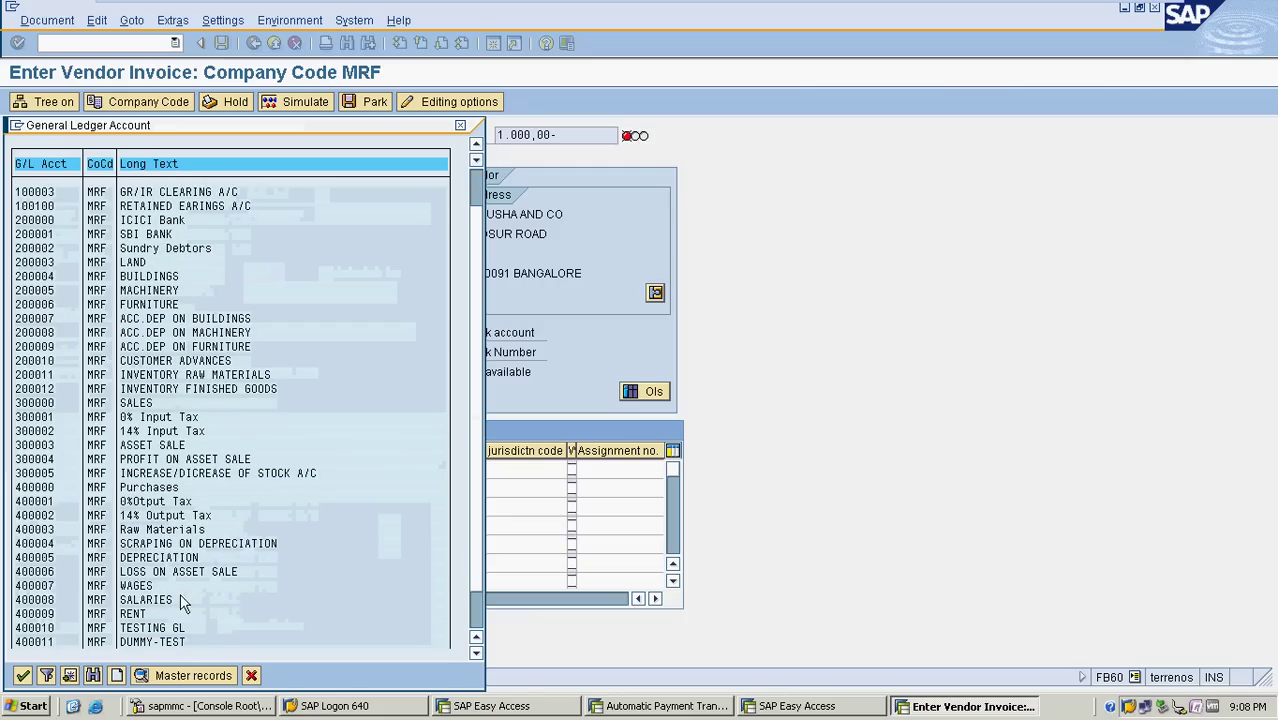
pyautogui.doubleClick(167, 529)
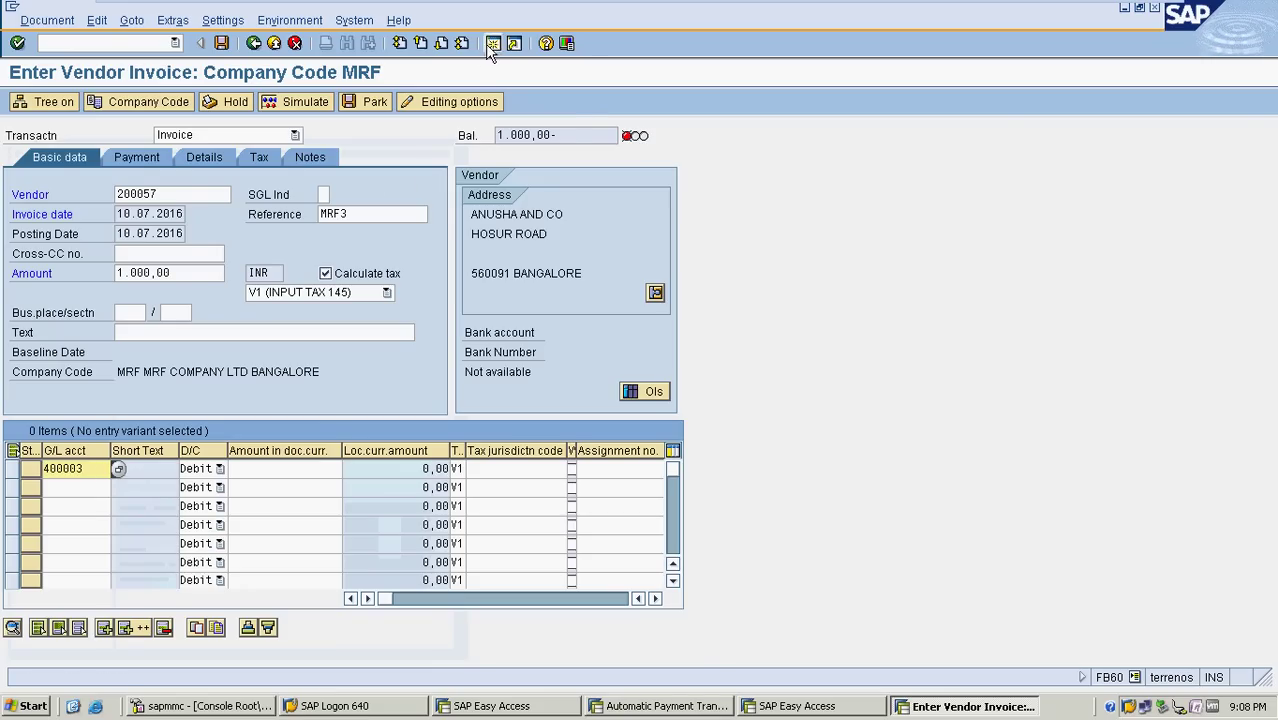
# Start a new session and open central G/L account maintenance with transaction FS00.
pyautogui.press('Return')
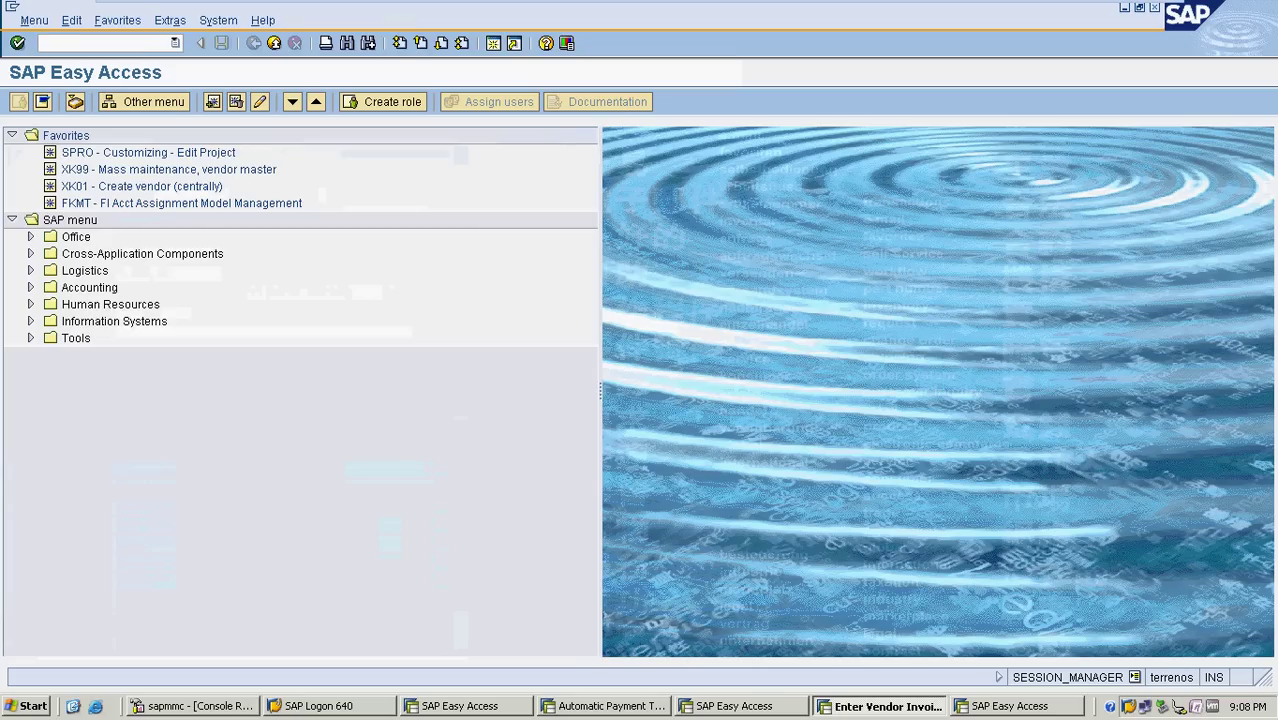
pyautogui.write('FS00')
pyautogui.press('Return')
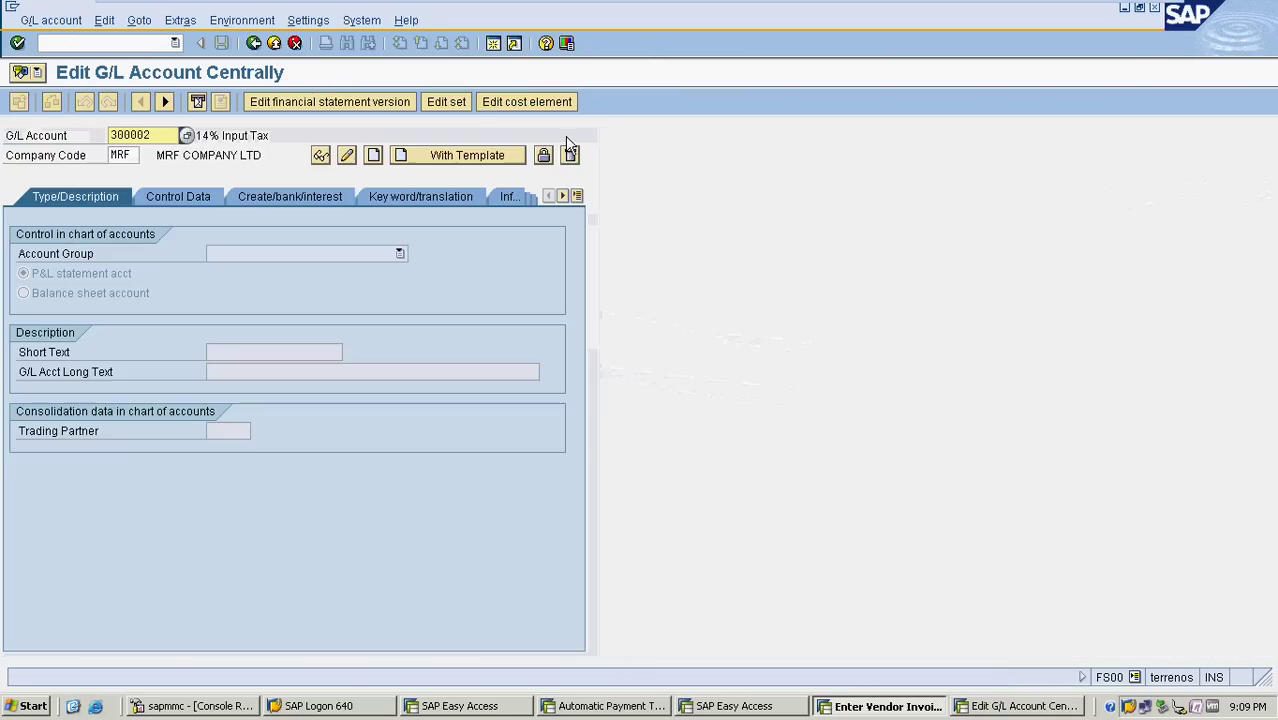
# Open the control data of G/L account 400003 in company code MRF for changing.
pyautogui.write('400003')
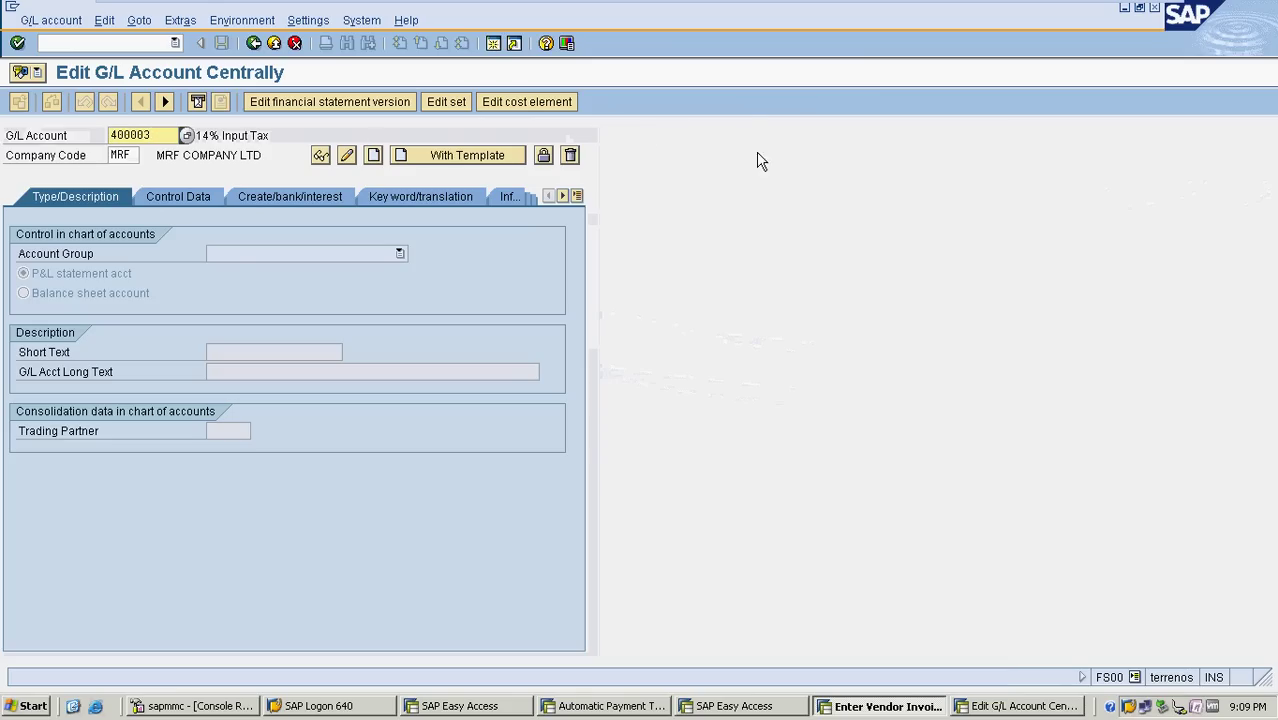
pyautogui.click(320, 155)
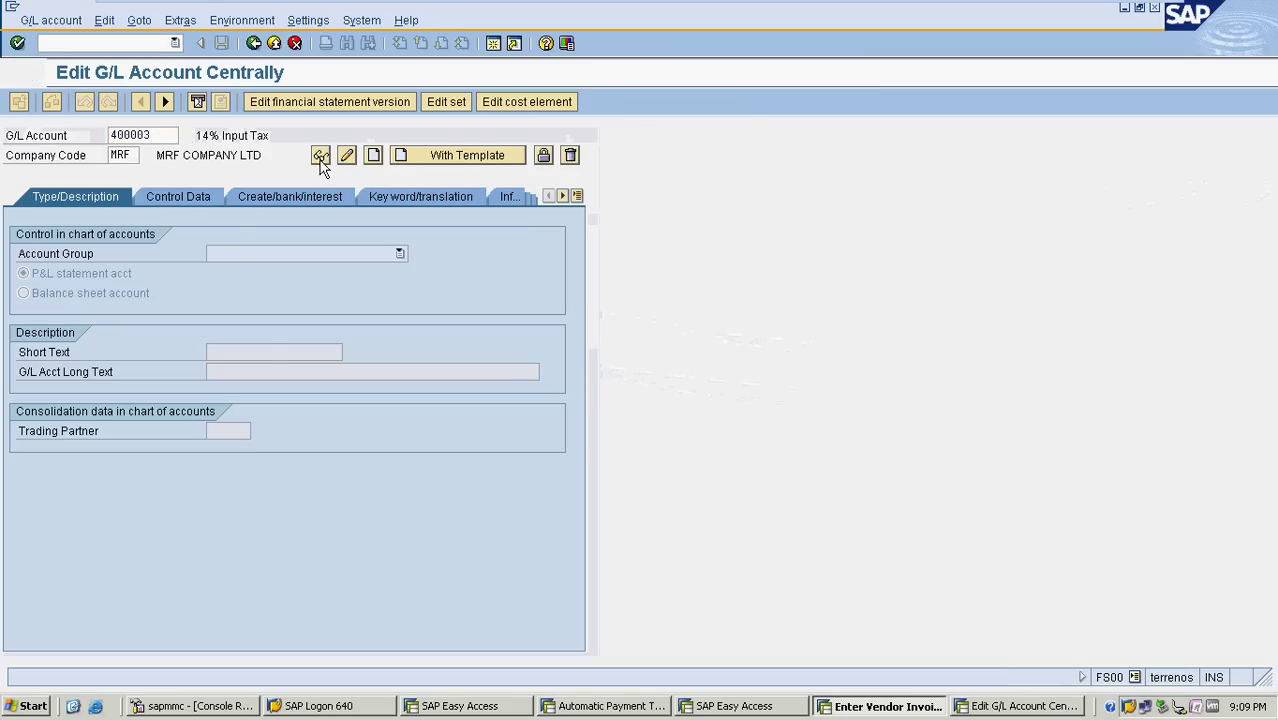
pyautogui.click(190, 196)
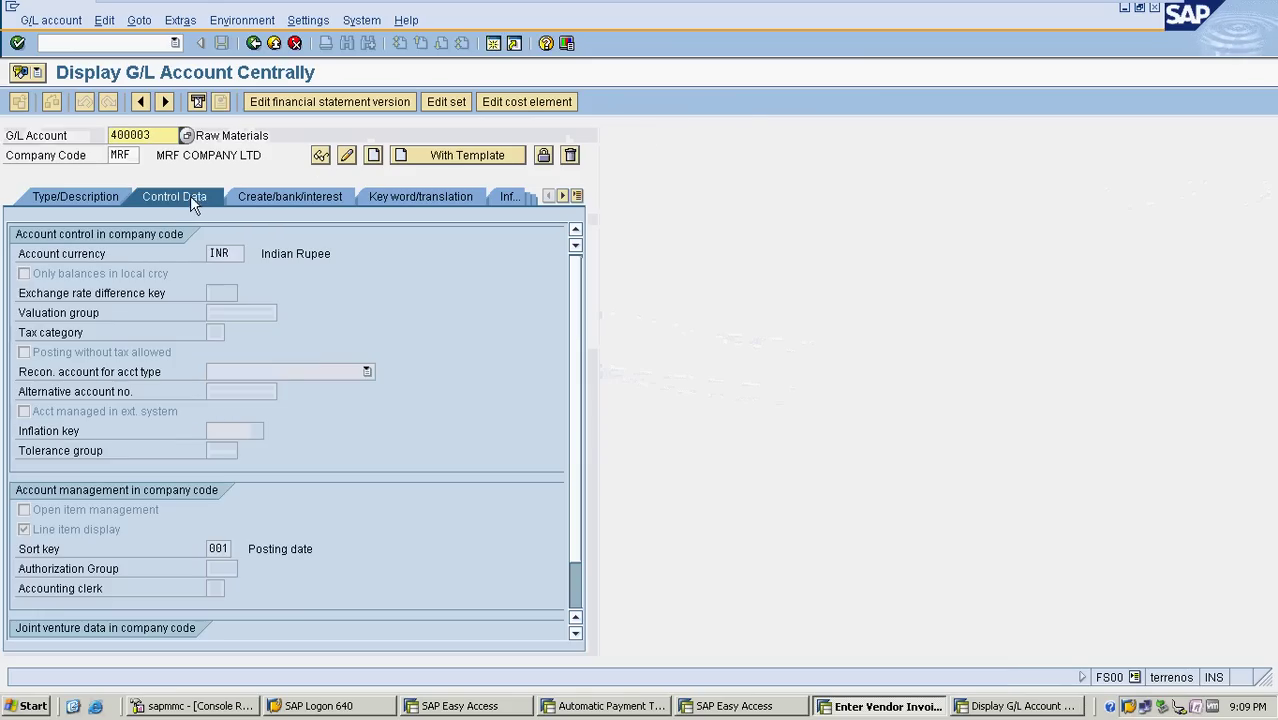
pyautogui.click(346, 155)
# Set account 400003's tax category to * (all tax types allowed), allow posting without tax, and save the account.
pyautogui.click(220, 332)
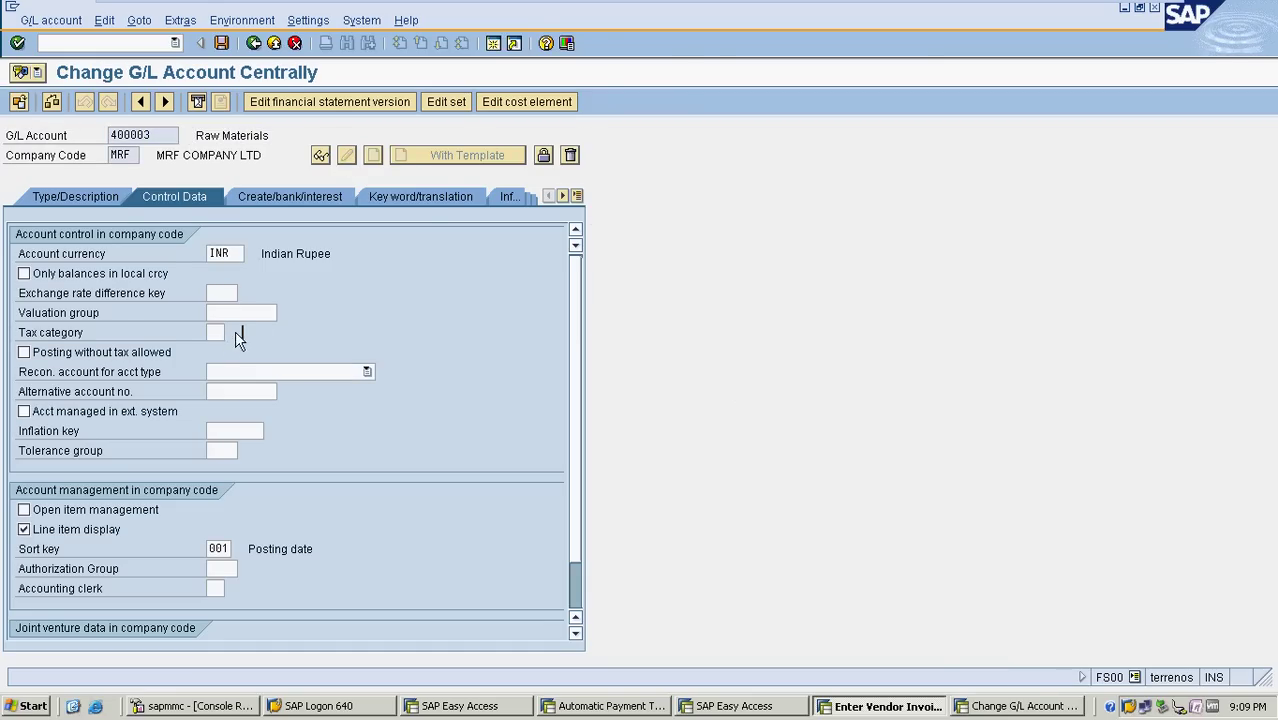
pyautogui.click(233, 332)
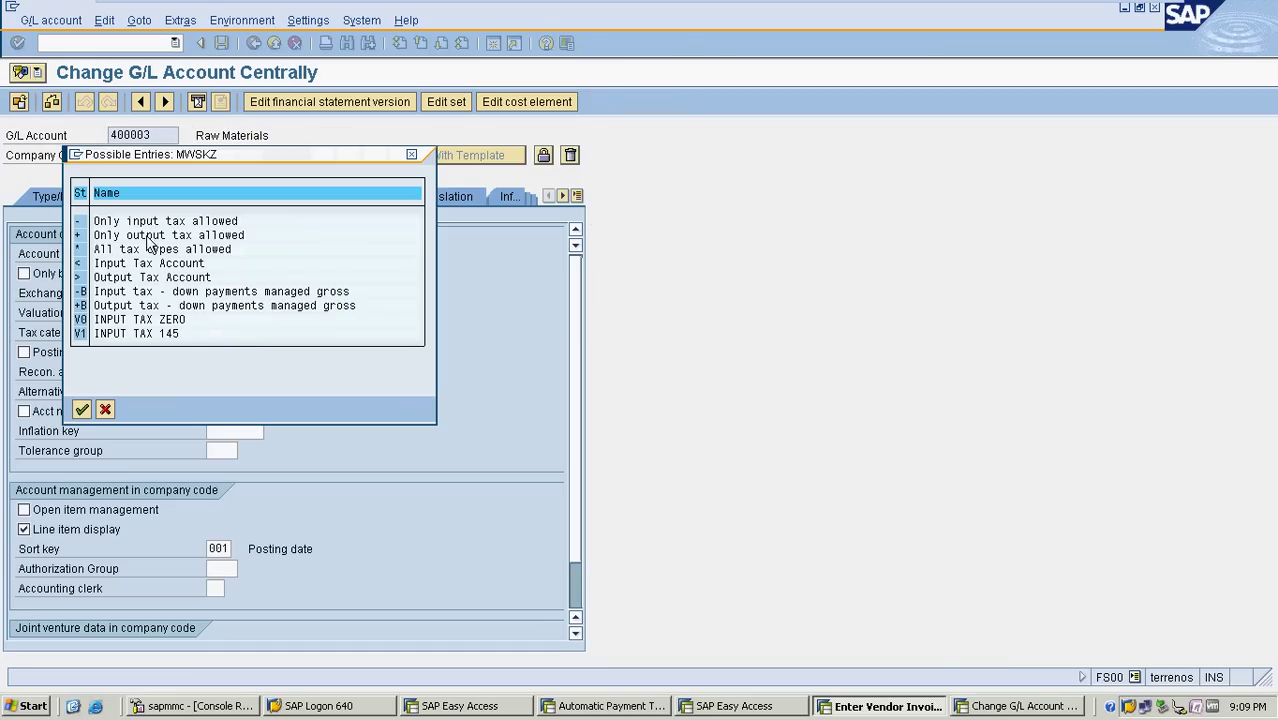
pyautogui.doubleClick(116, 250)
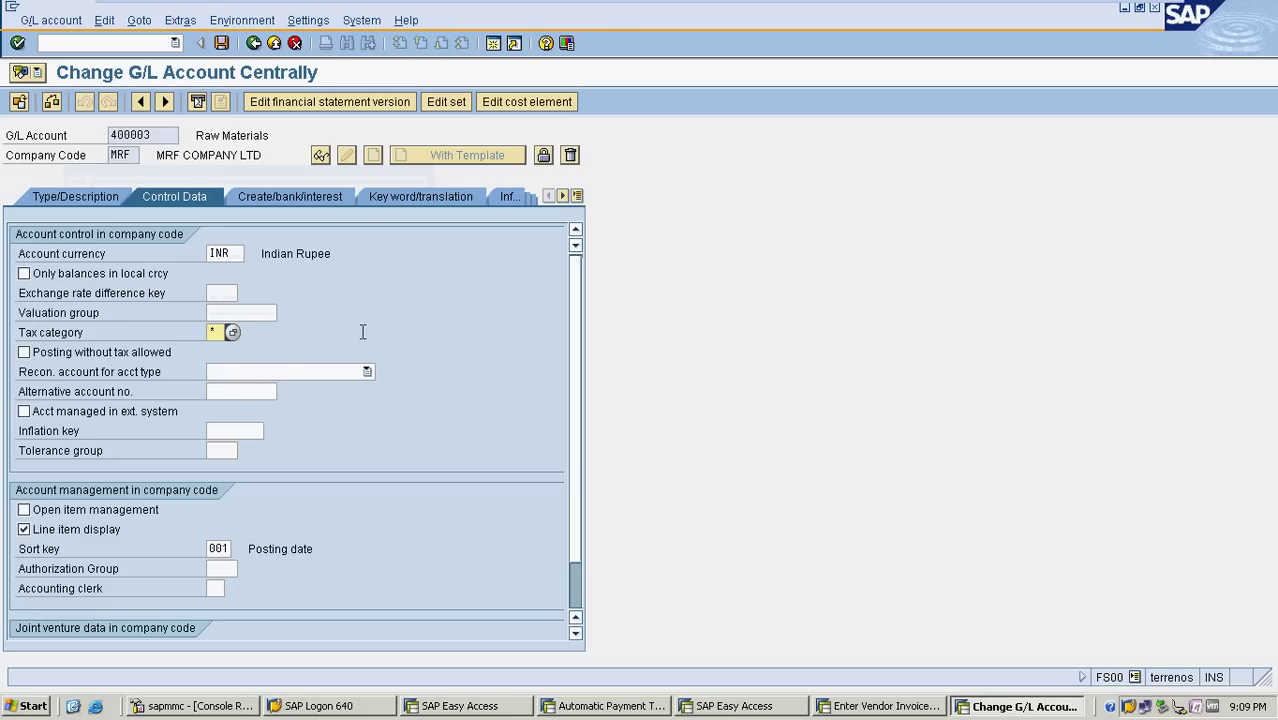
pyautogui.click(208, 356)
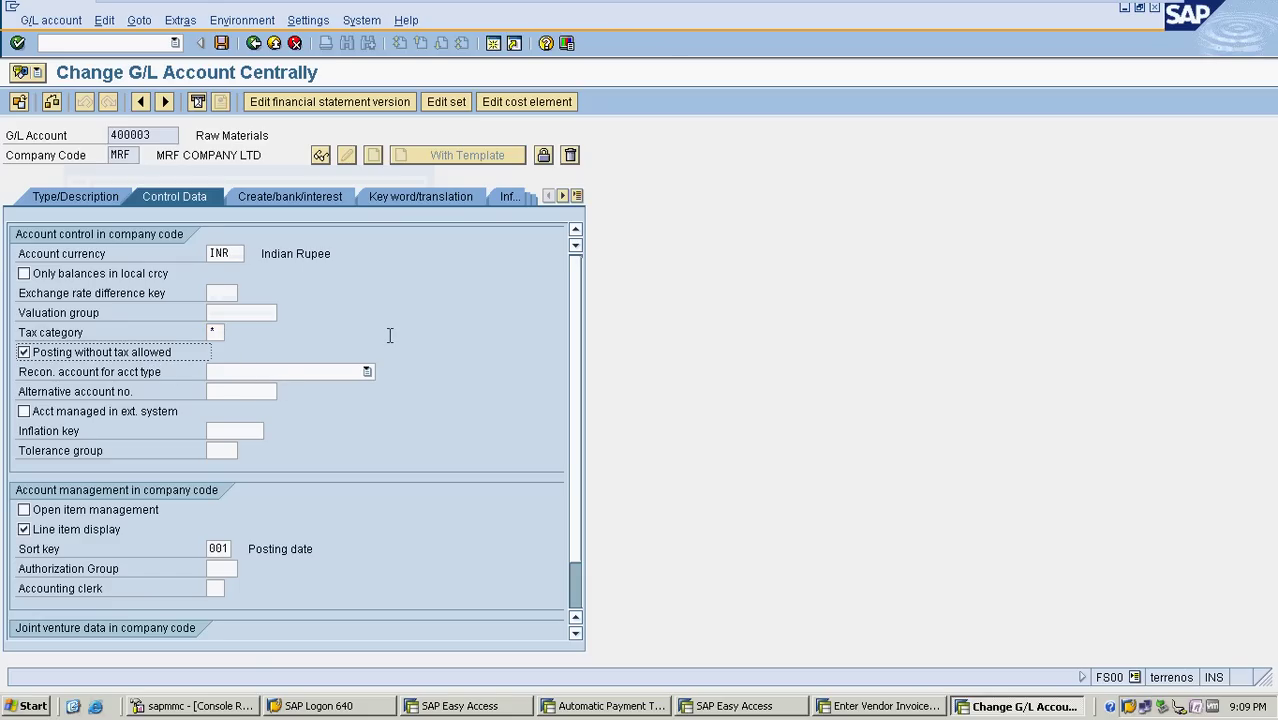
pyautogui.press('Return')
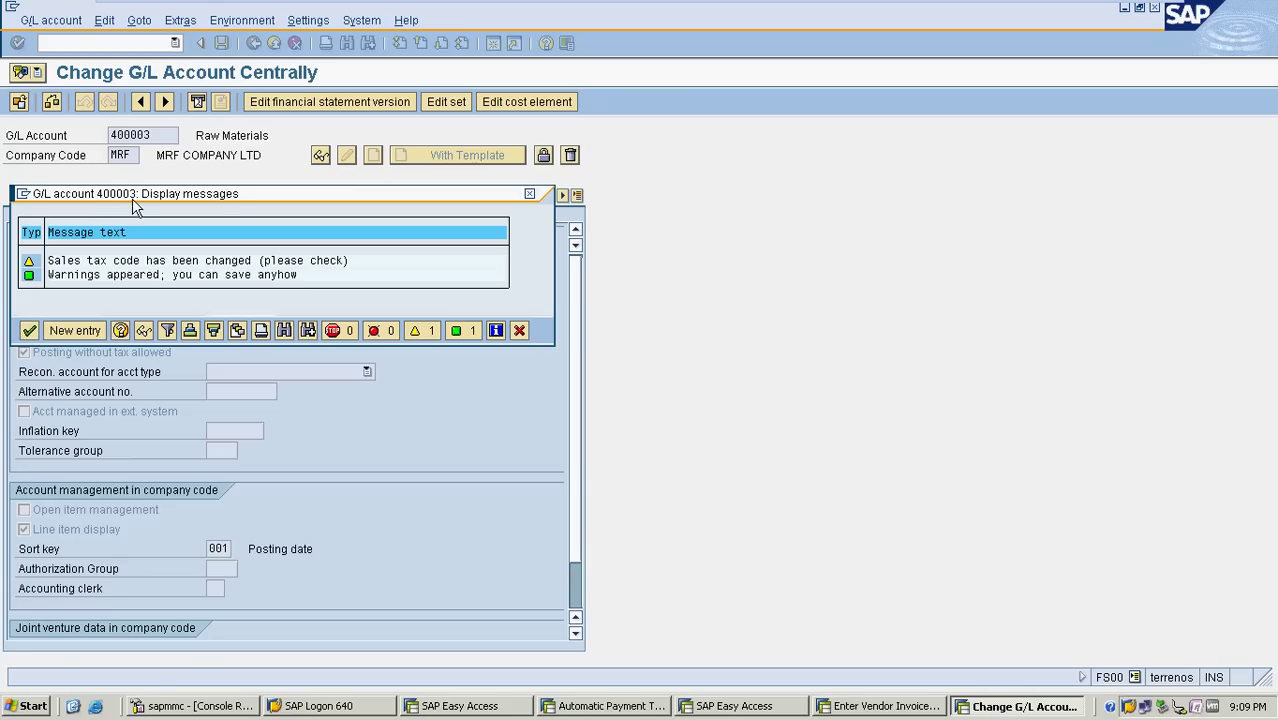
pyautogui.moveTo(132, 198); pyautogui.dragTo(467, 283)
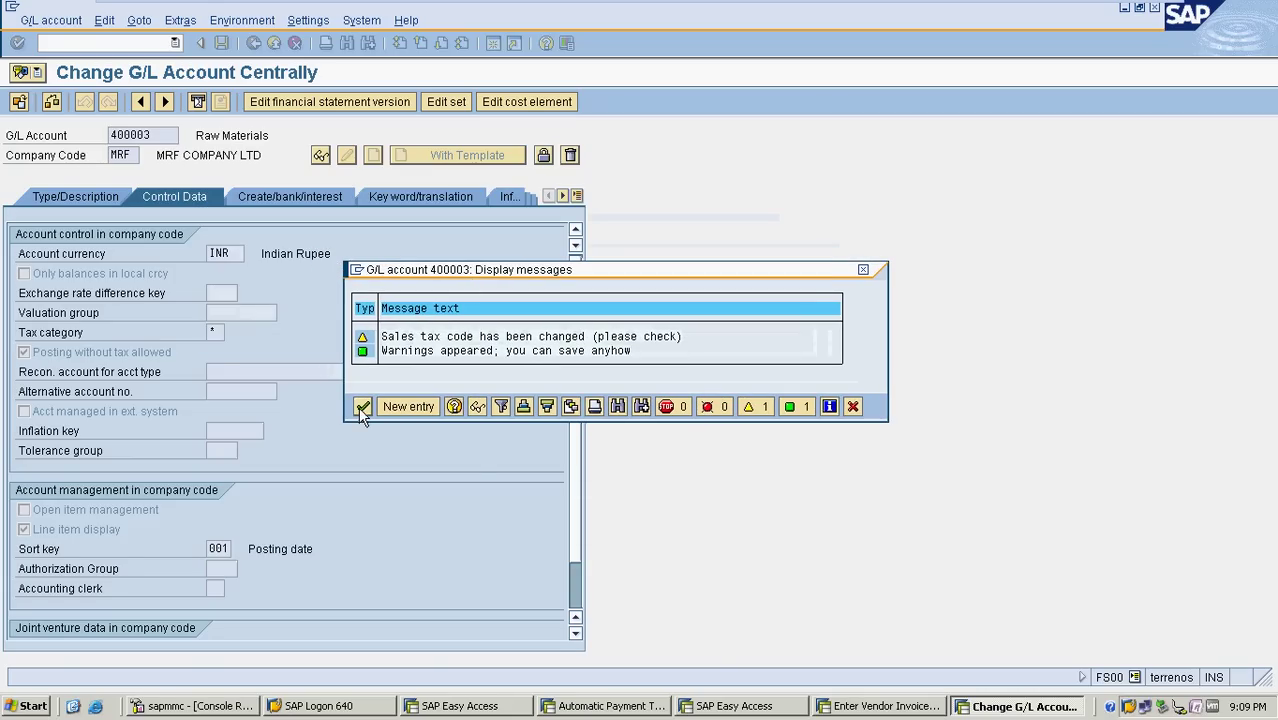
pyautogui.click(362, 408)
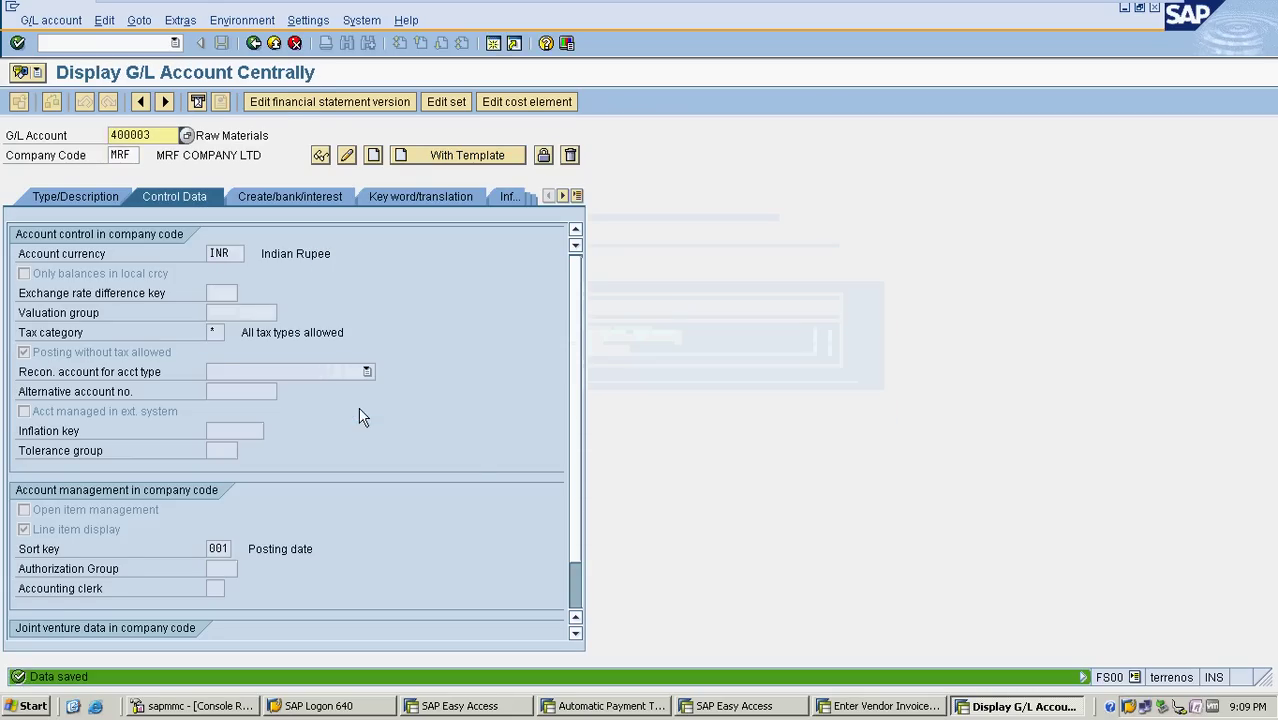
pyautogui.click(253, 43)
# Return to the vendor invoice and complete the 400003 debit line with amount 1000 and the suggested PURCHARGE item text.
pyautogui.click(880, 706)
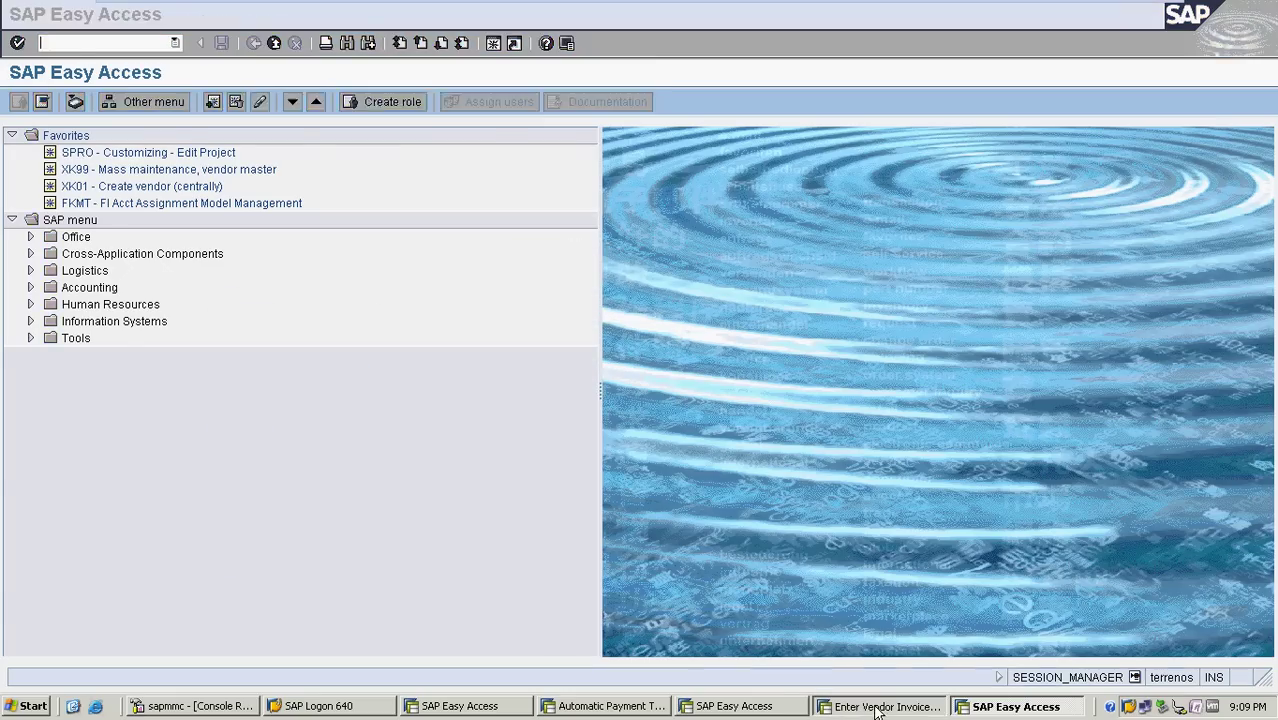
pyautogui.click(290, 470)
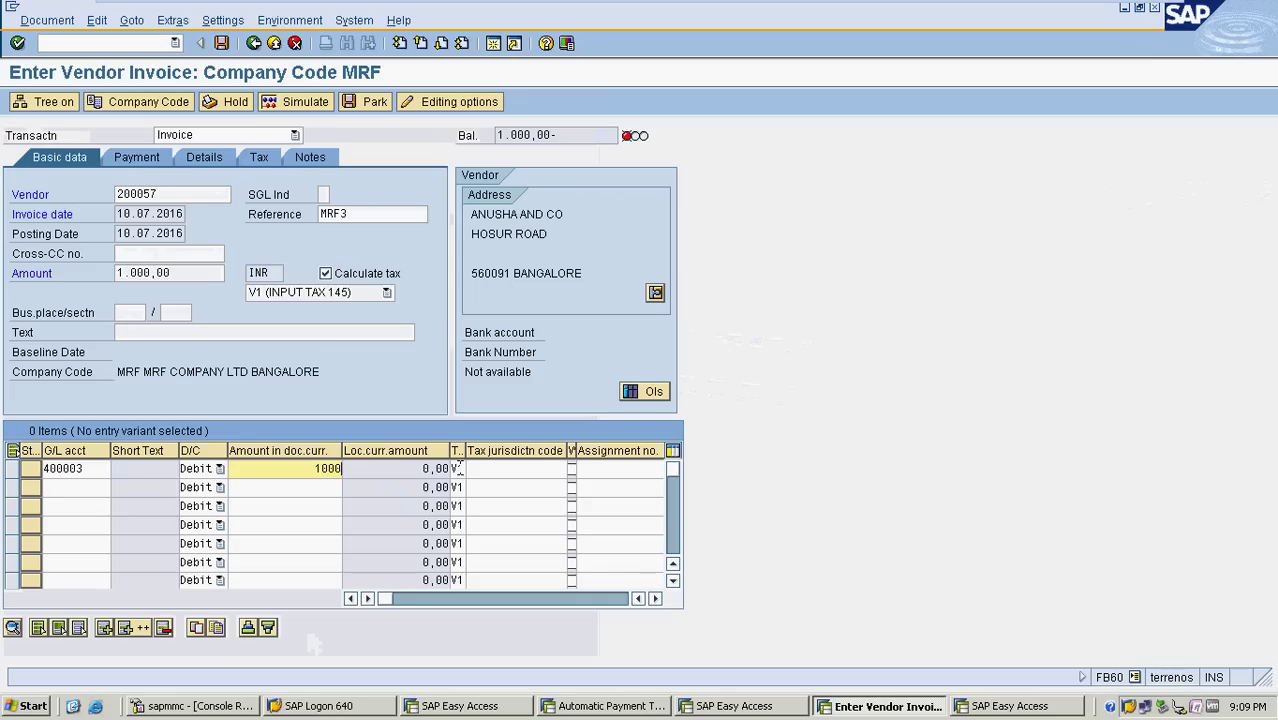
pyautogui.click(485, 468)
pyautogui.press('Return')
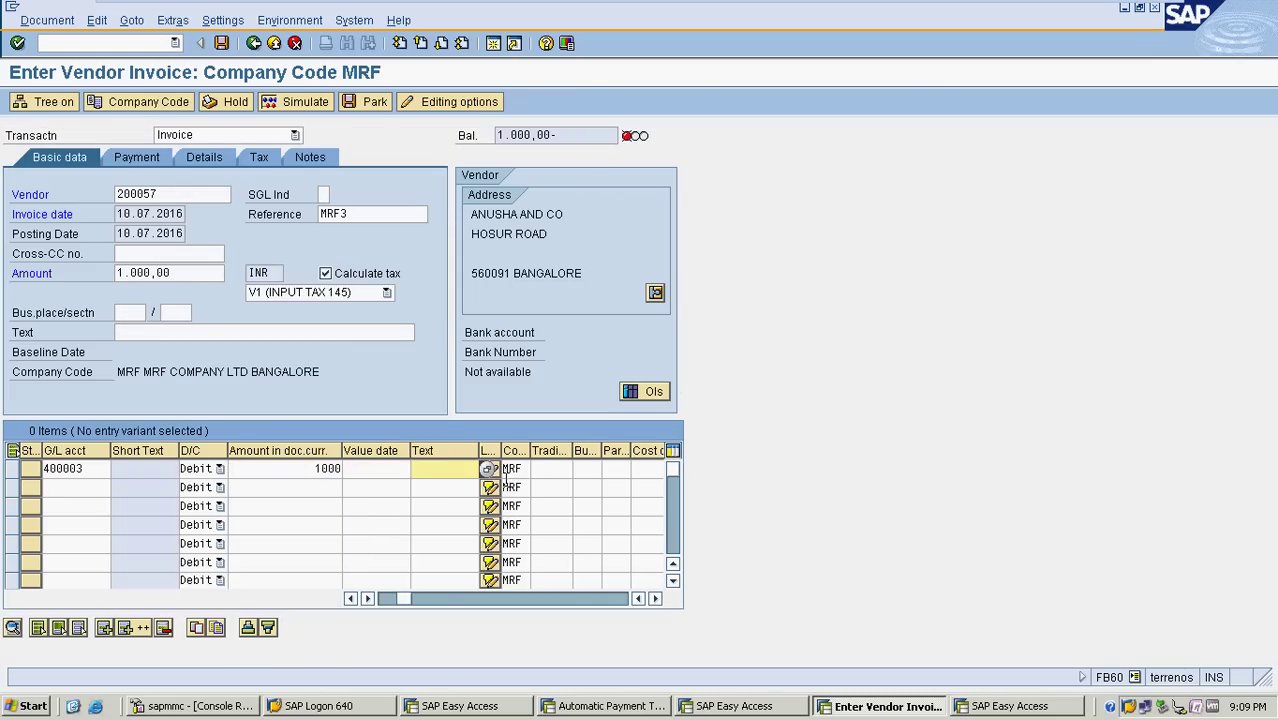
pyautogui.write('P')
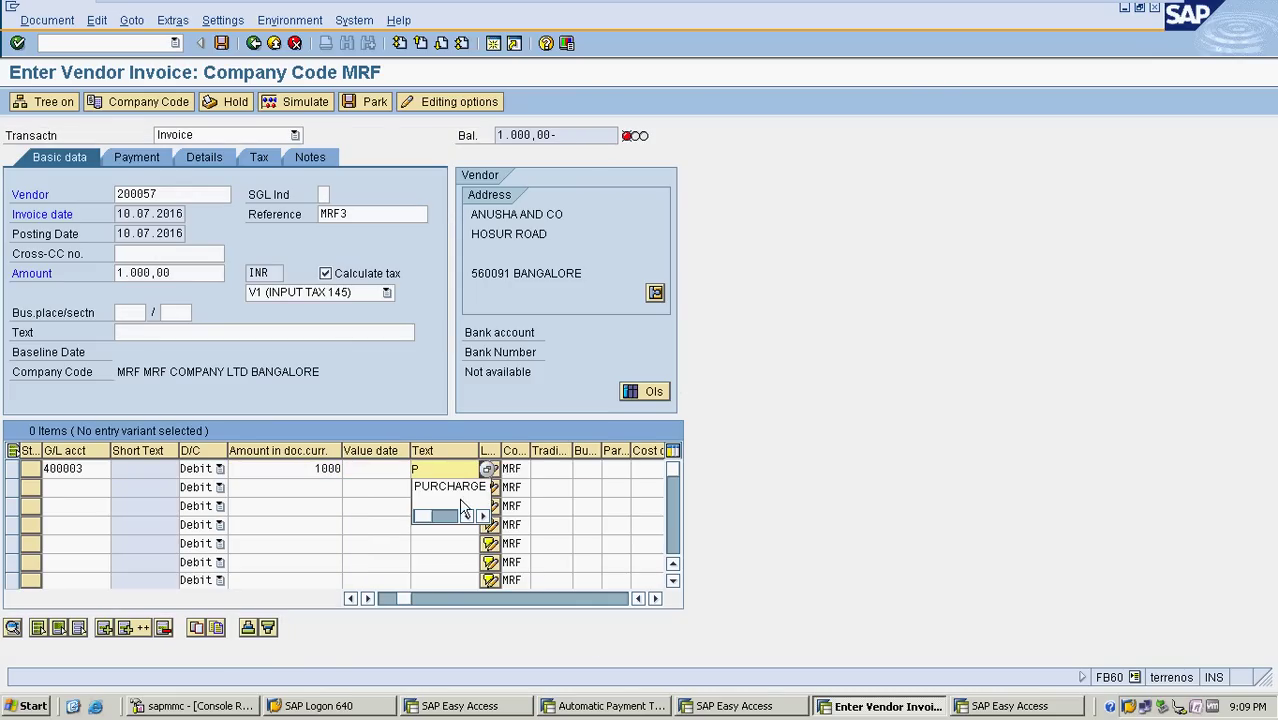
pyautogui.press('BackSpace')
pyautogui.write('MATERIALS')
pyautogui.press('Return')
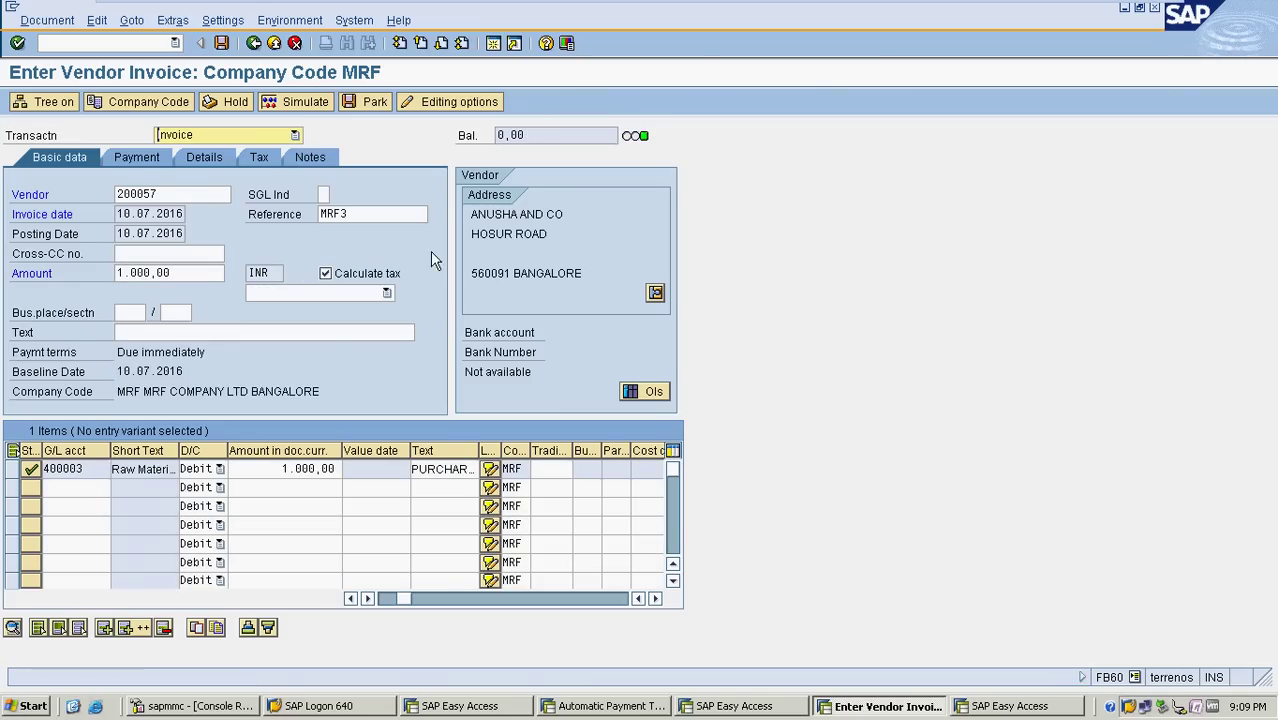
# Review the vendor invoice's payment details and calculated input tax.
pyautogui.click(149, 159)
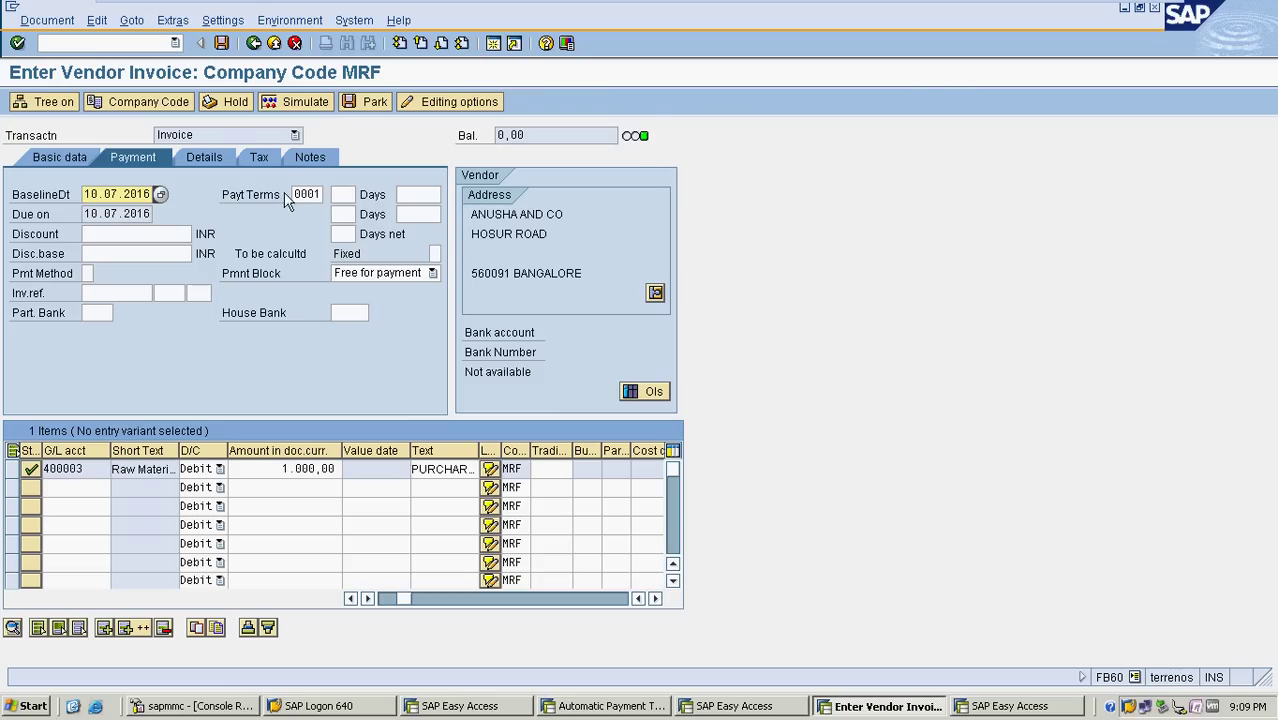
pyautogui.click(262, 160)
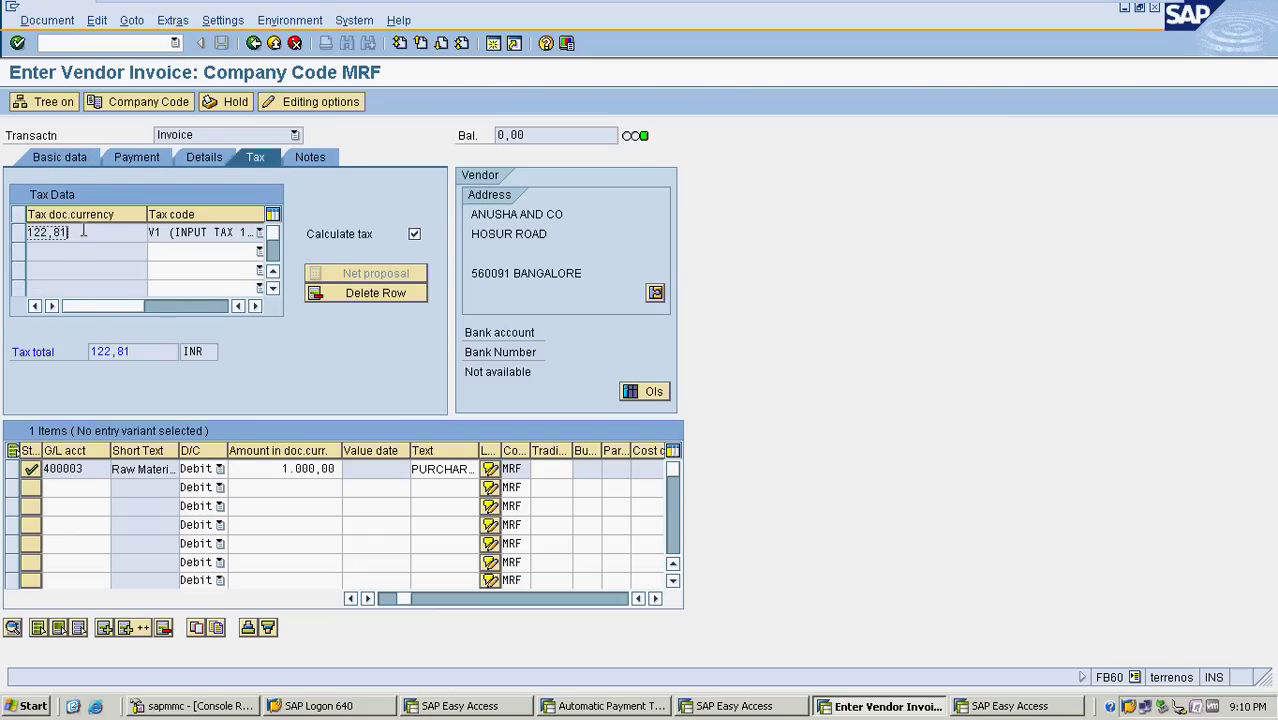
pyautogui.click(59, 158)
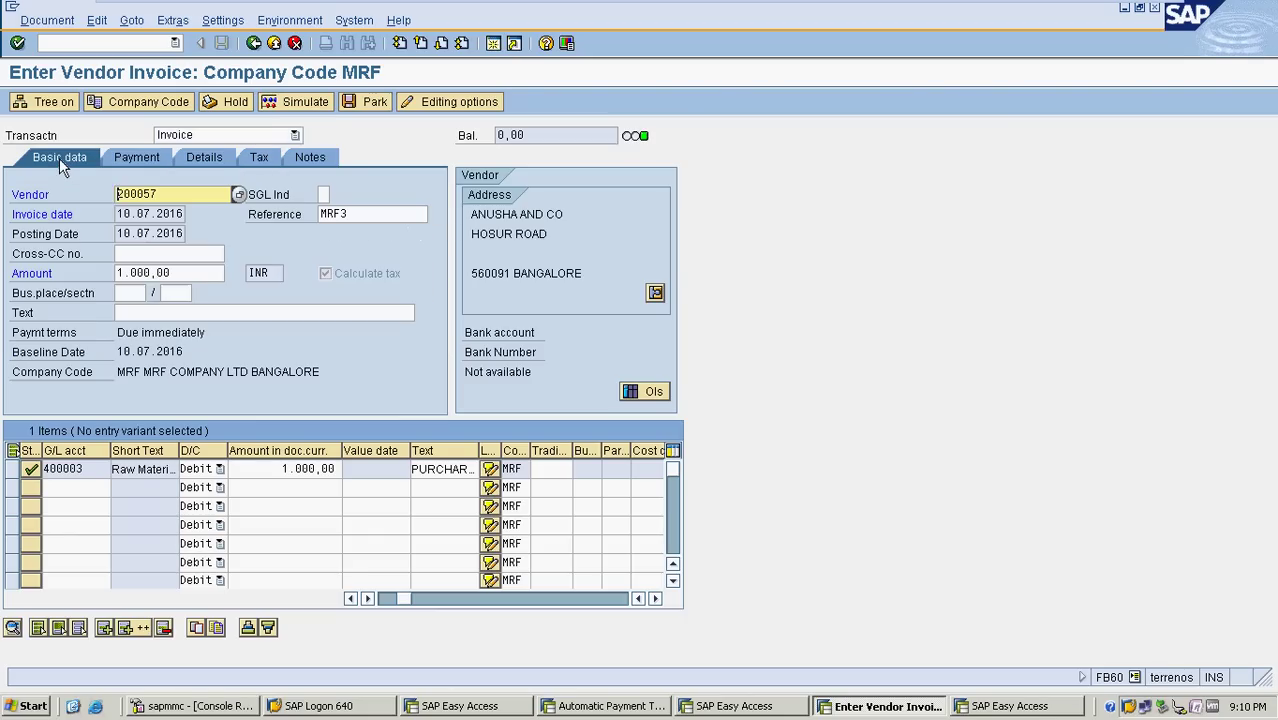
# Simulate the vendor invoice, check its vendor, raw materials and input tax lines, and post the document.
pyautogui.click(302, 103)
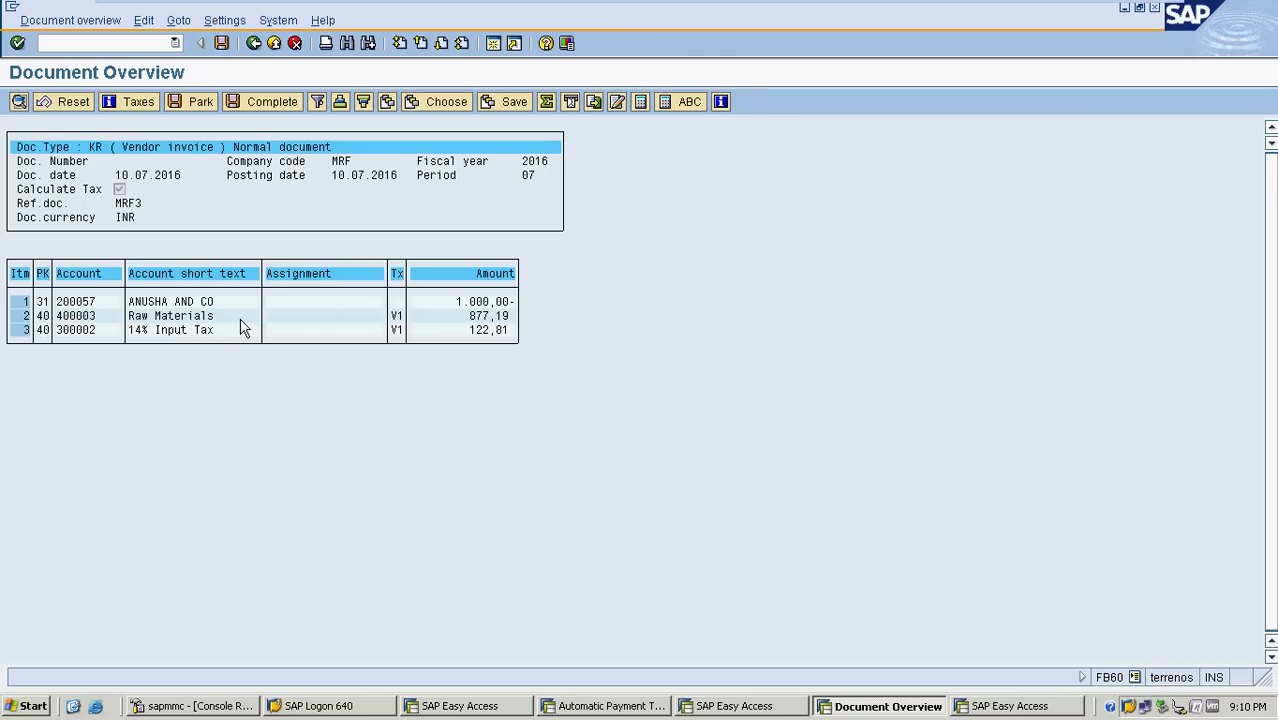
pyautogui.click(466, 330)
pyautogui.moveTo(466, 330); pyautogui.dragTo(508, 330)
pyautogui.click(466, 330)
pyautogui.moveTo(129, 302); pyautogui.dragTo(232, 310)
pyautogui.click(445, 304)
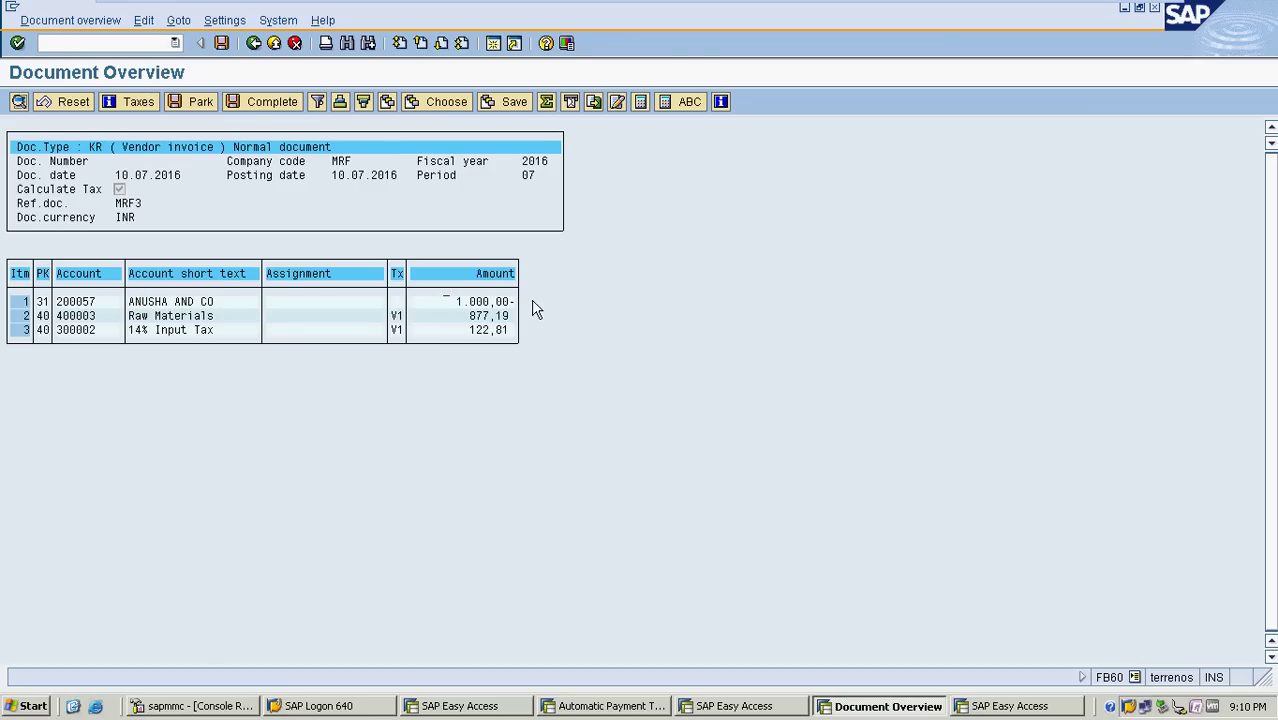
pyautogui.click(222, 44)
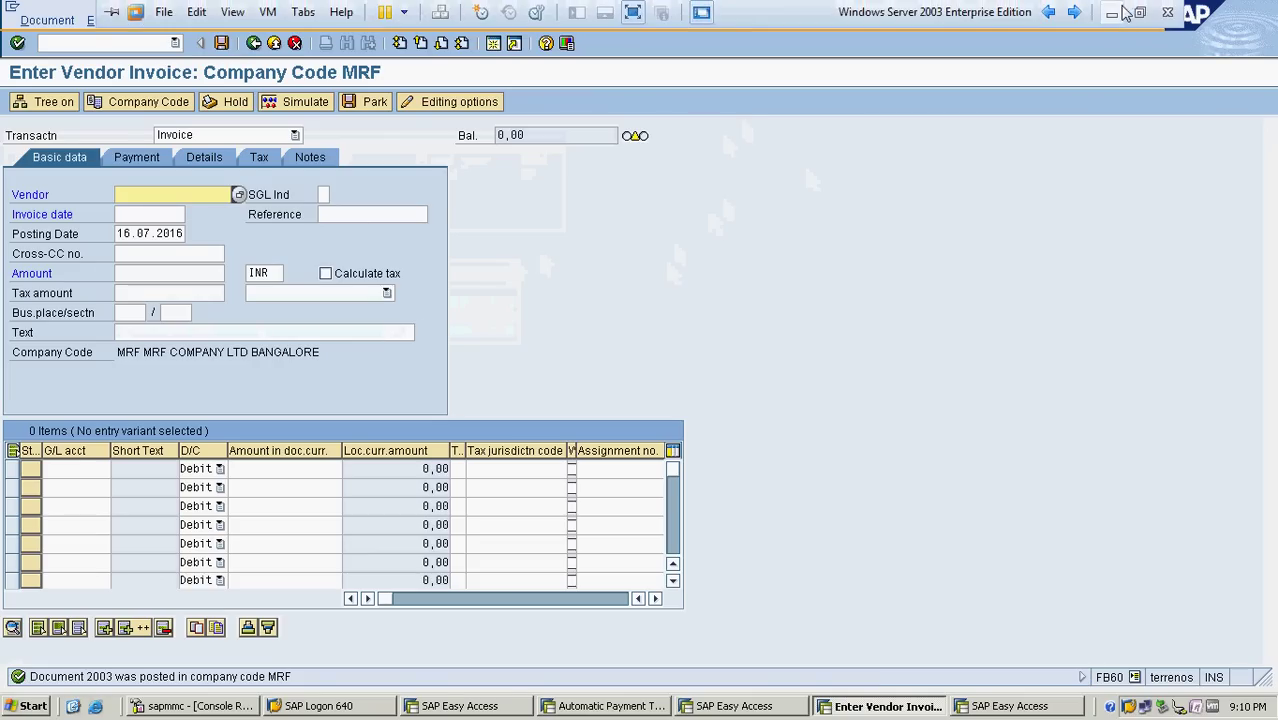
pyautogui.click(1112, 13)
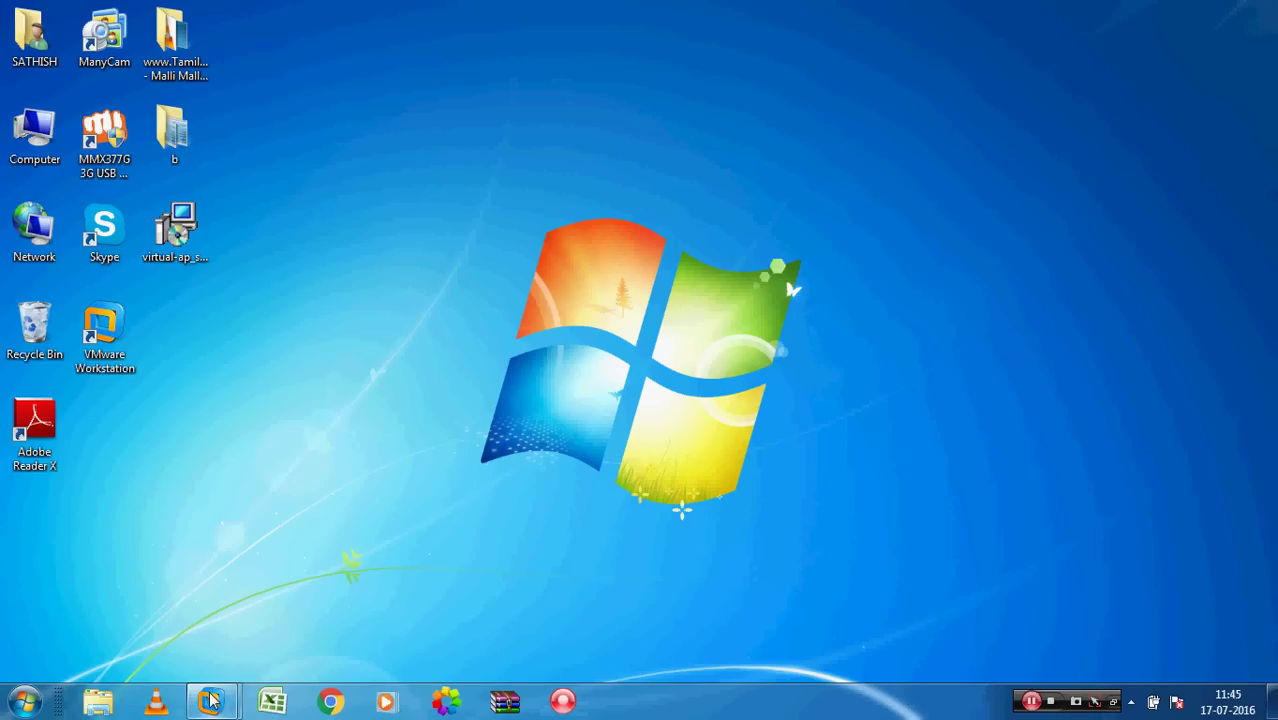
pyautogui.moveTo(211, 700)
pyautogui.click(336, 614)
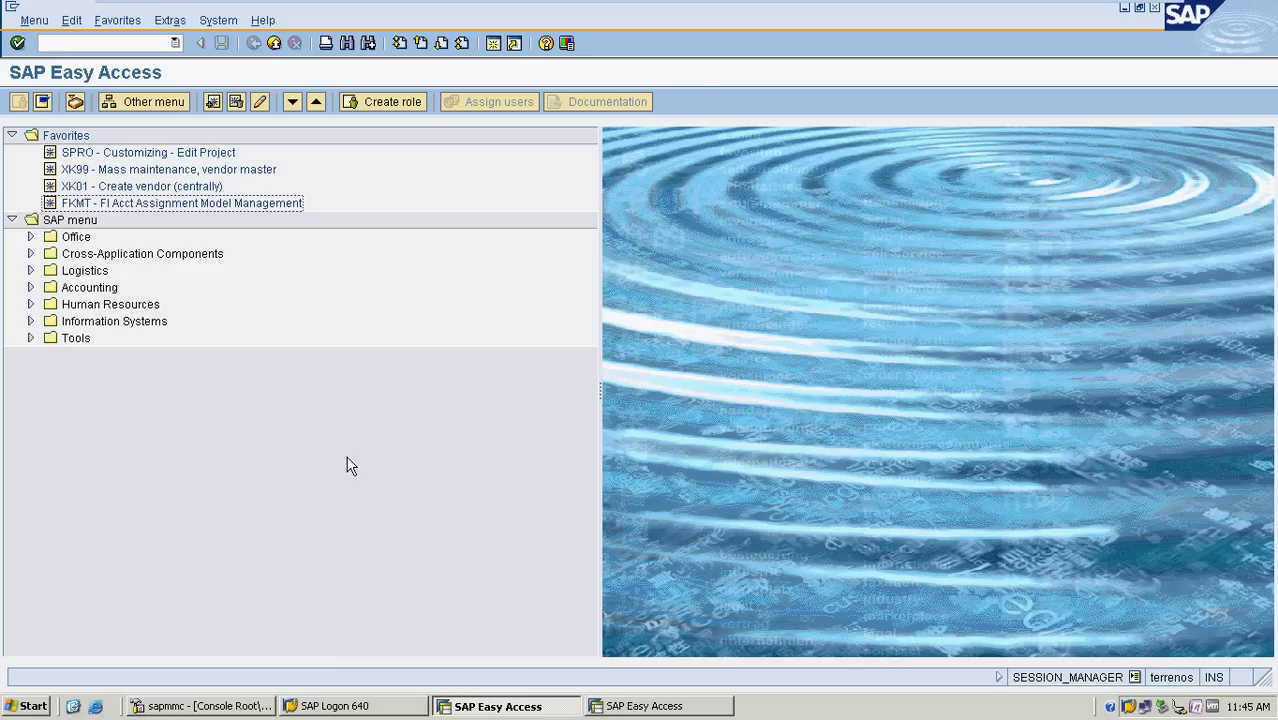
# Open tax code maintenance with transaction FTXP for country IN.
pyautogui.click(134, 40)
pyautogui.write('FTXP')
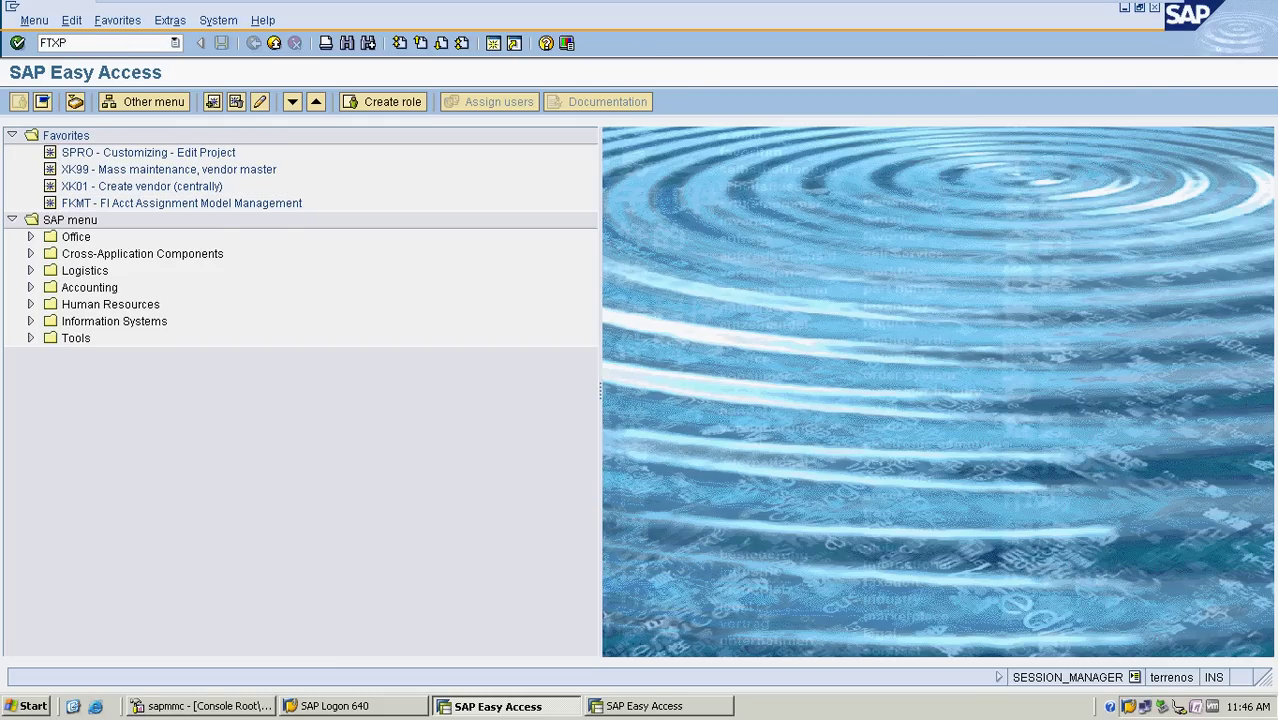
pyautogui.press('Return')
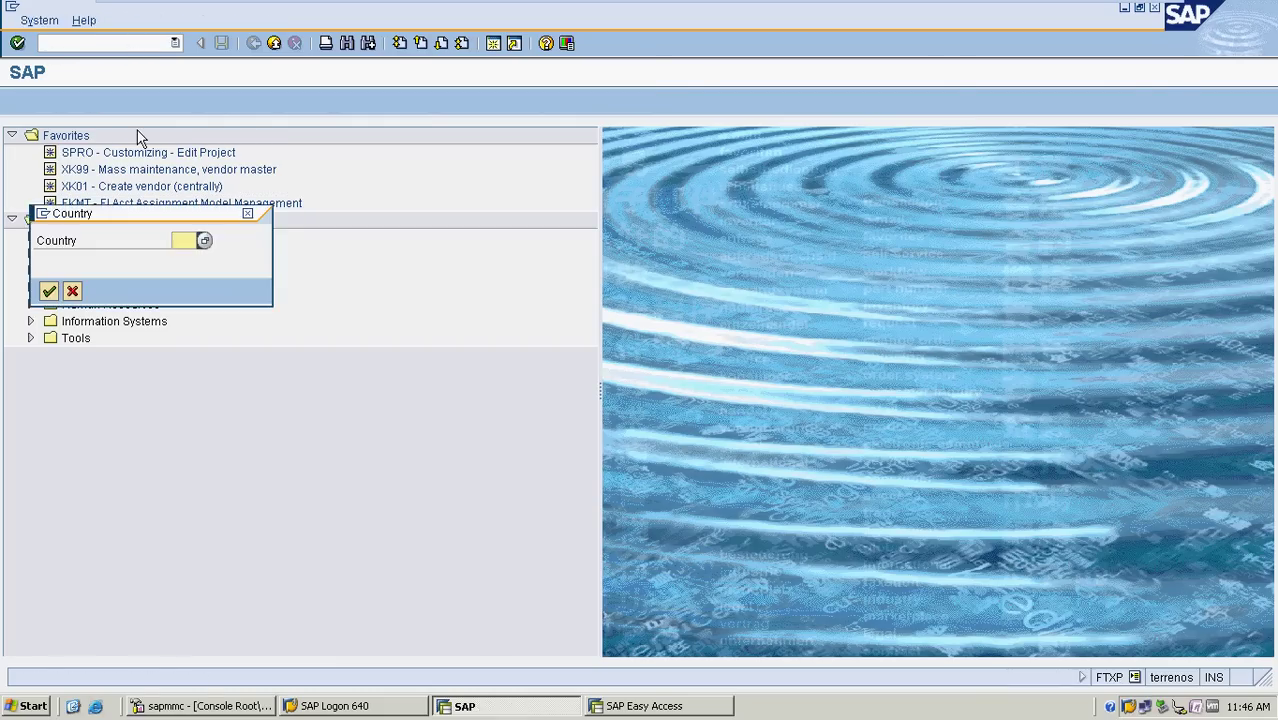
pyautogui.write('IN')
pyautogui.press('Return')
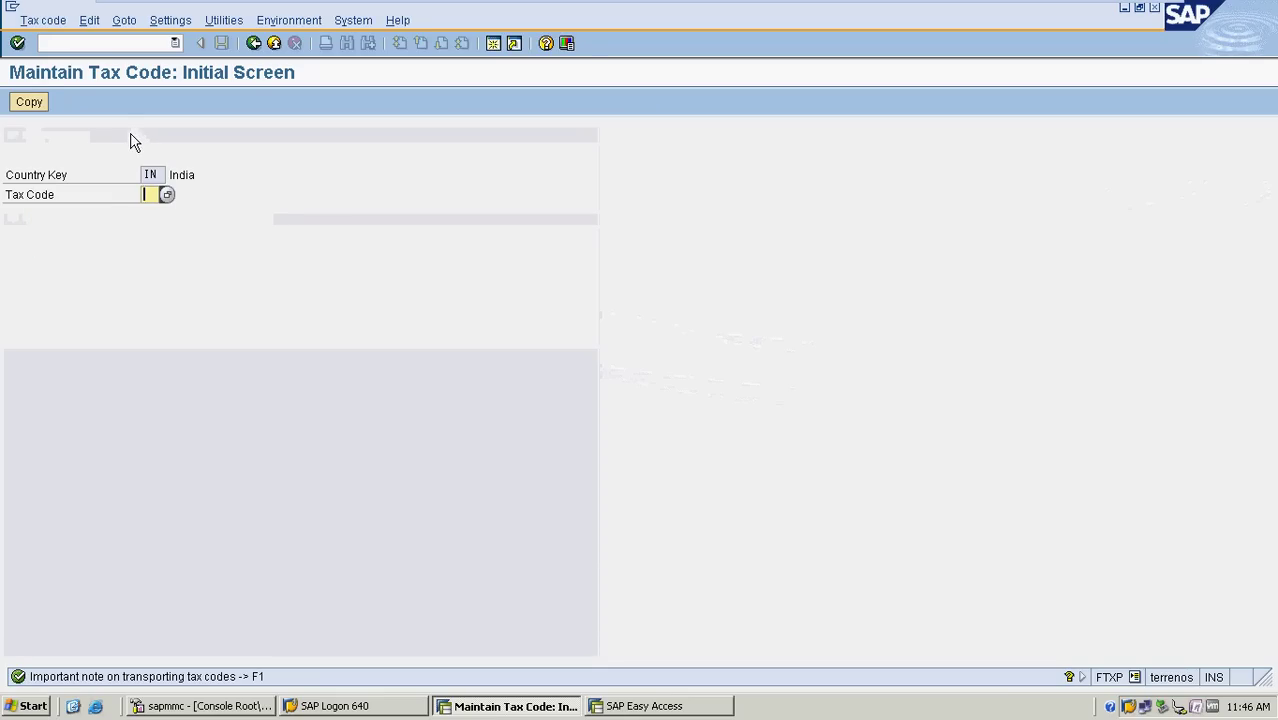
# Create and save tax code A0 with the description OUTPUT ZERO TAX CODE and tax type A.
pyautogui.write('A0')
pyautogui.press('Return')
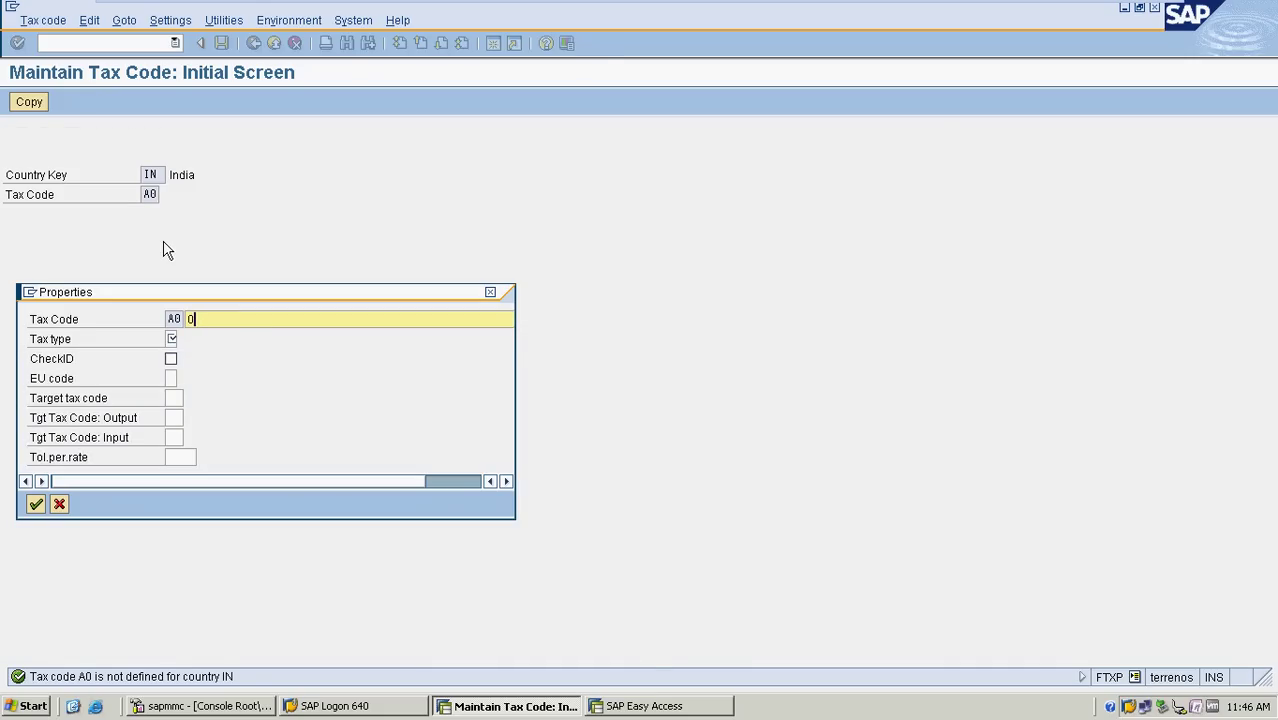
pyautogui.press('BackSpace')
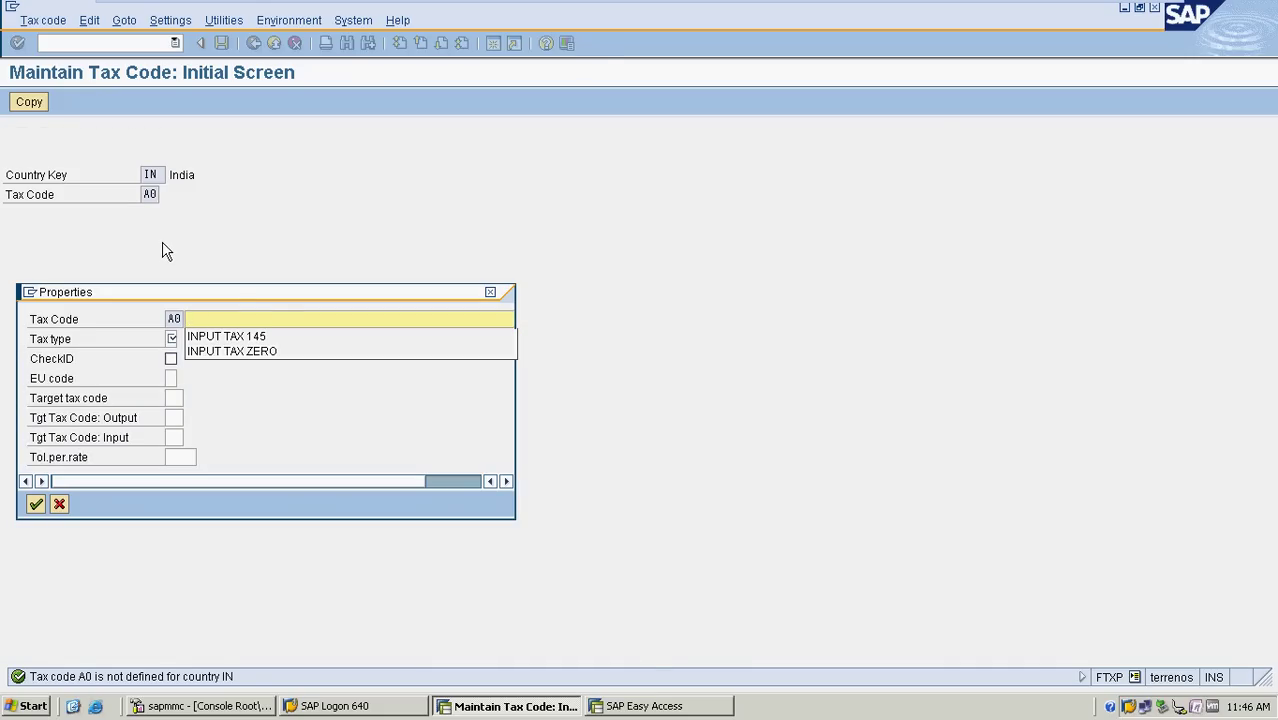
pyautogui.write('OUTP')
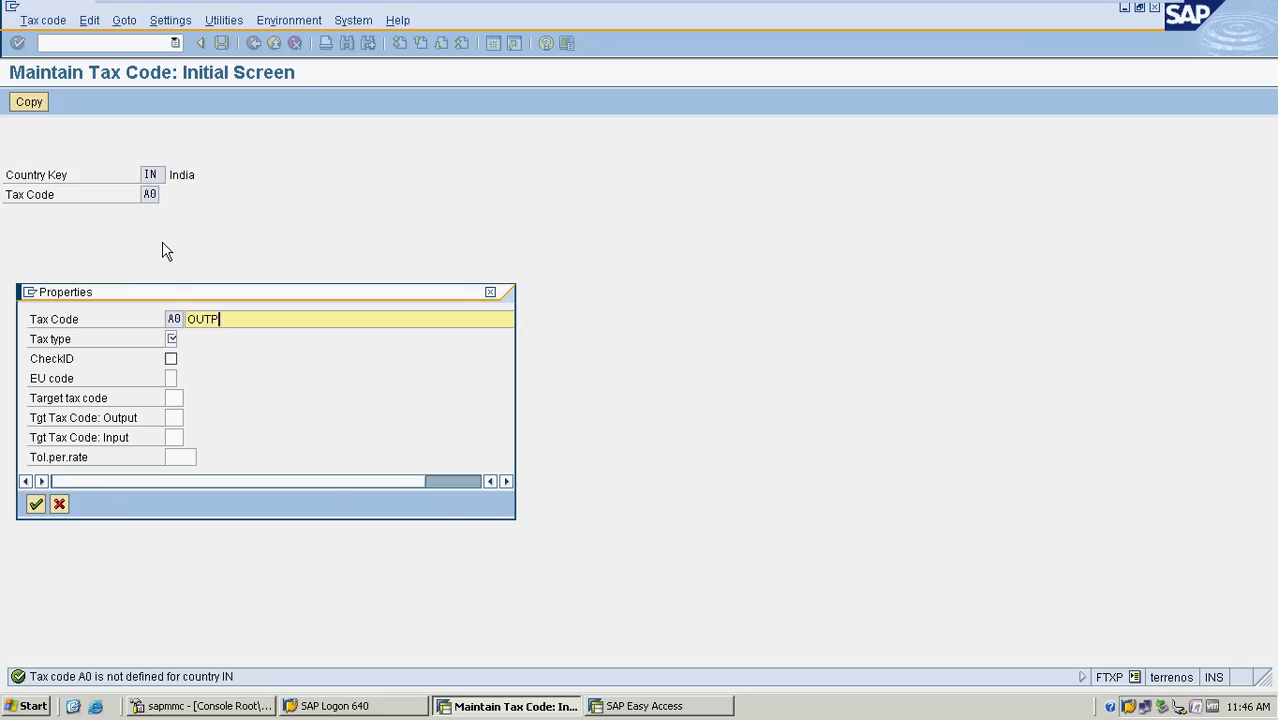
pyautogui.write('UT ZERO TAX CODE')
pyautogui.press('Tab')
pyautogui.write('A')
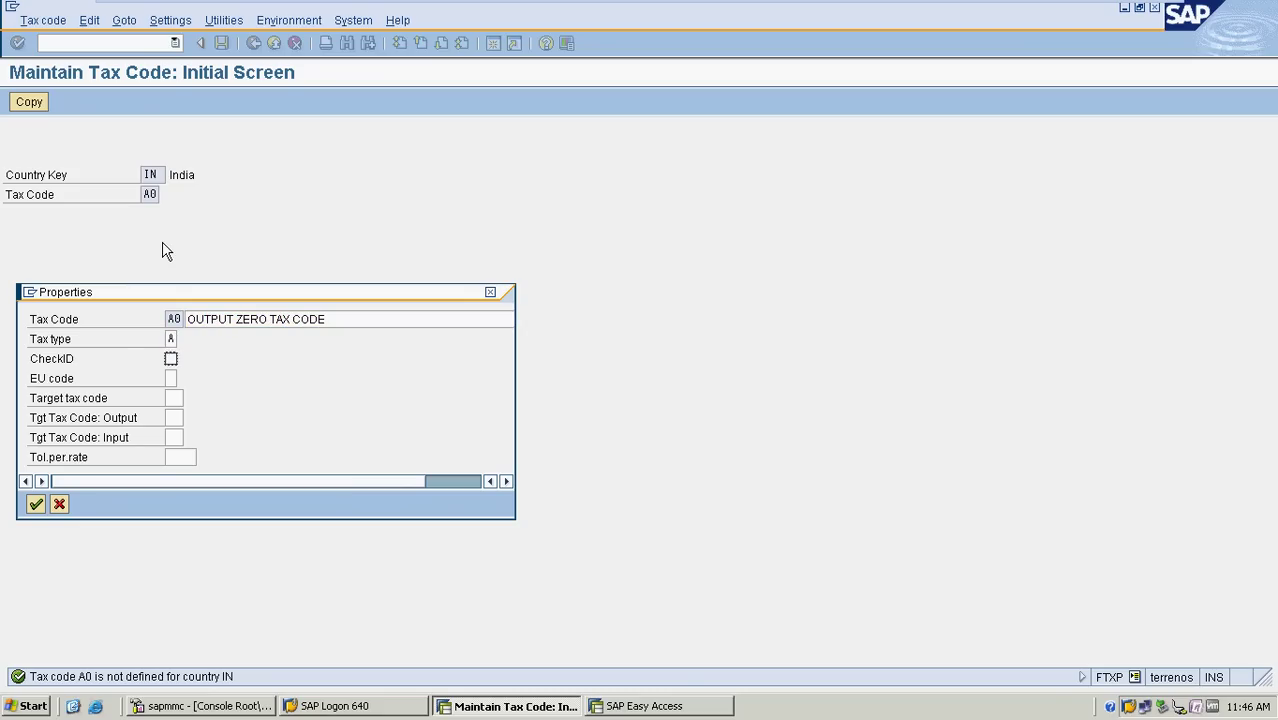
pyautogui.press('Return')
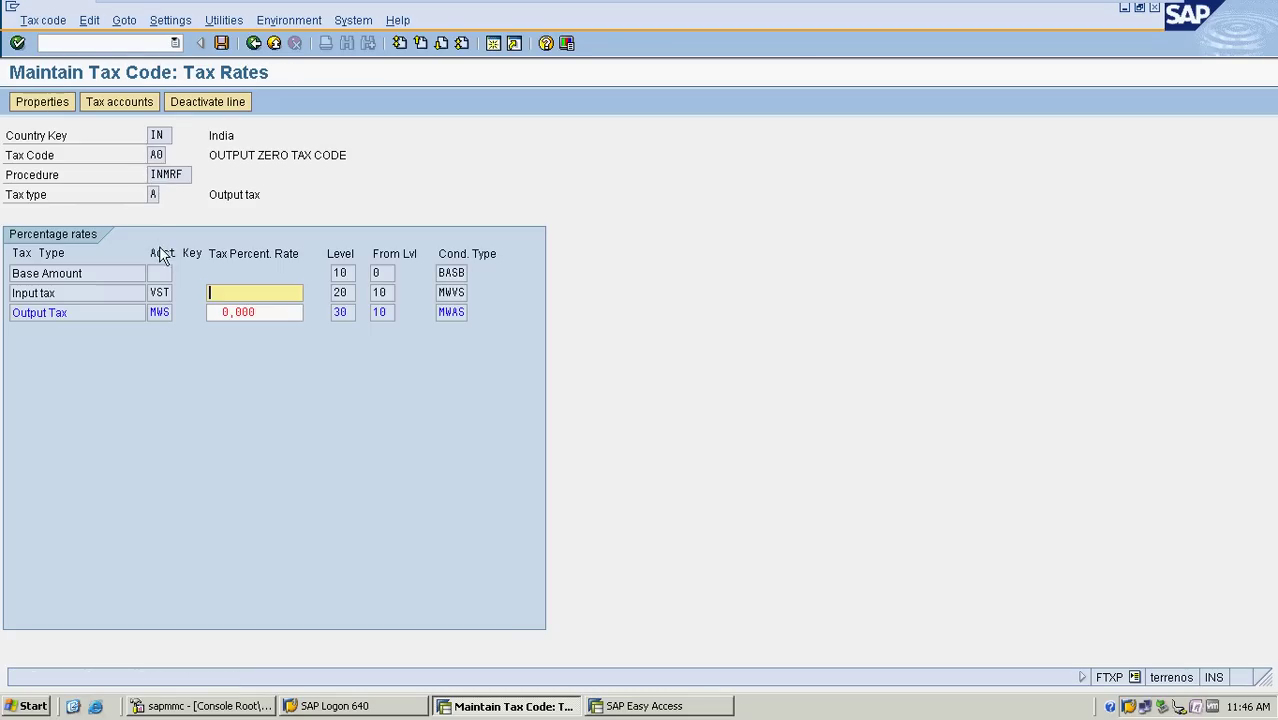
pyautogui.click(300, 313)
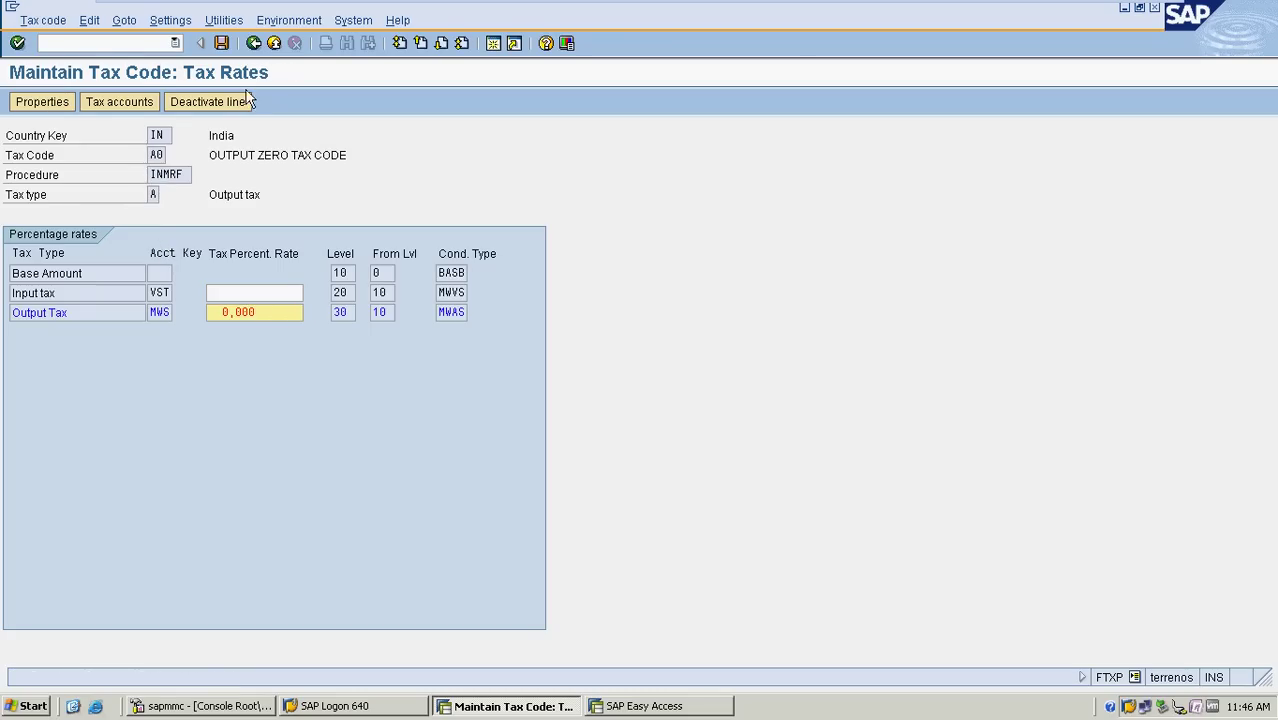
pyautogui.click(220, 43)
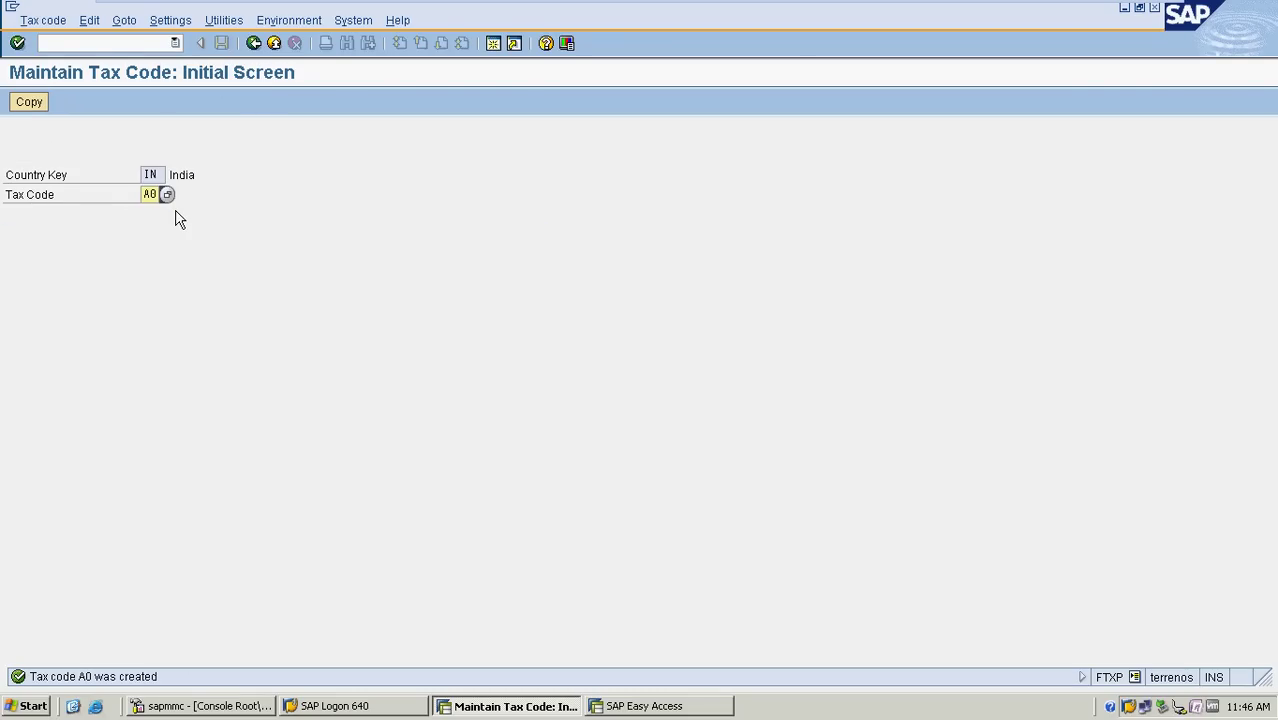
# Start new tax code A1 for India with the description 14 OUTPUT TAX and tax type A.
pyautogui.press('BackSpace')
pyautogui.press('BackSpace')
pyautogui.write('A1')
pyautogui.press('Return')
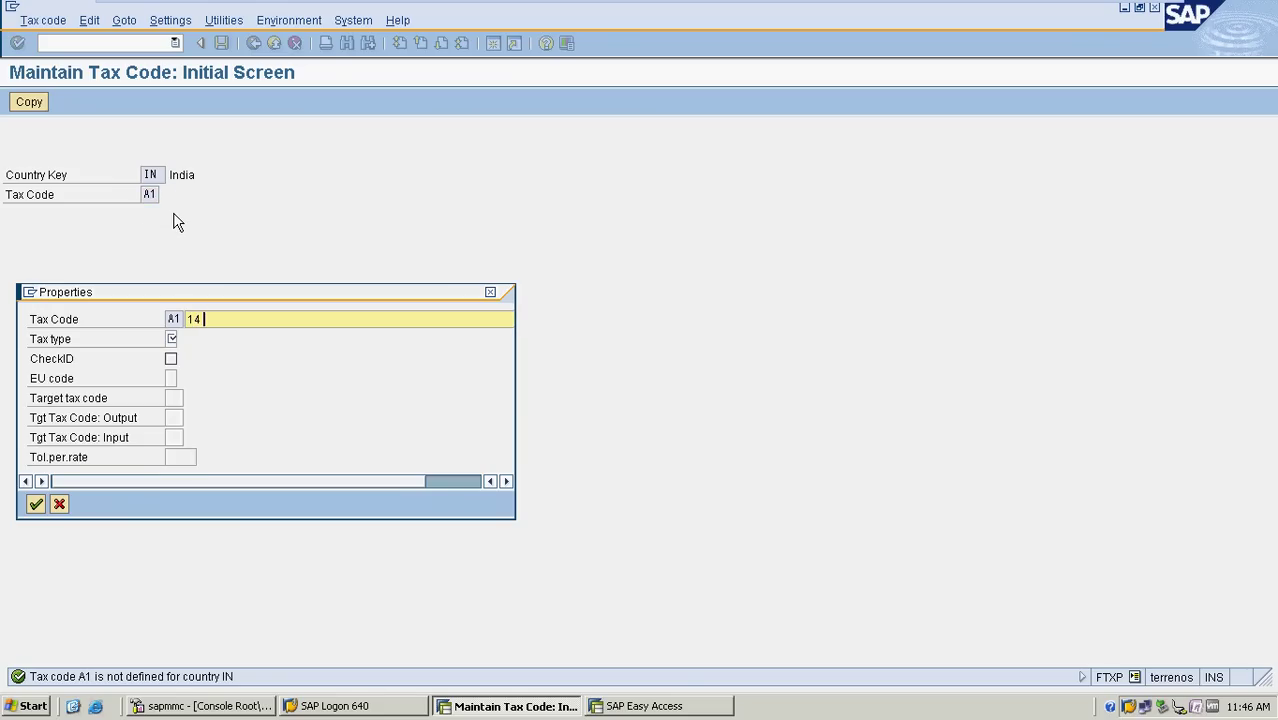
pyautogui.write('14 OUTPUT TAX')
pyautogui.press('Tab')
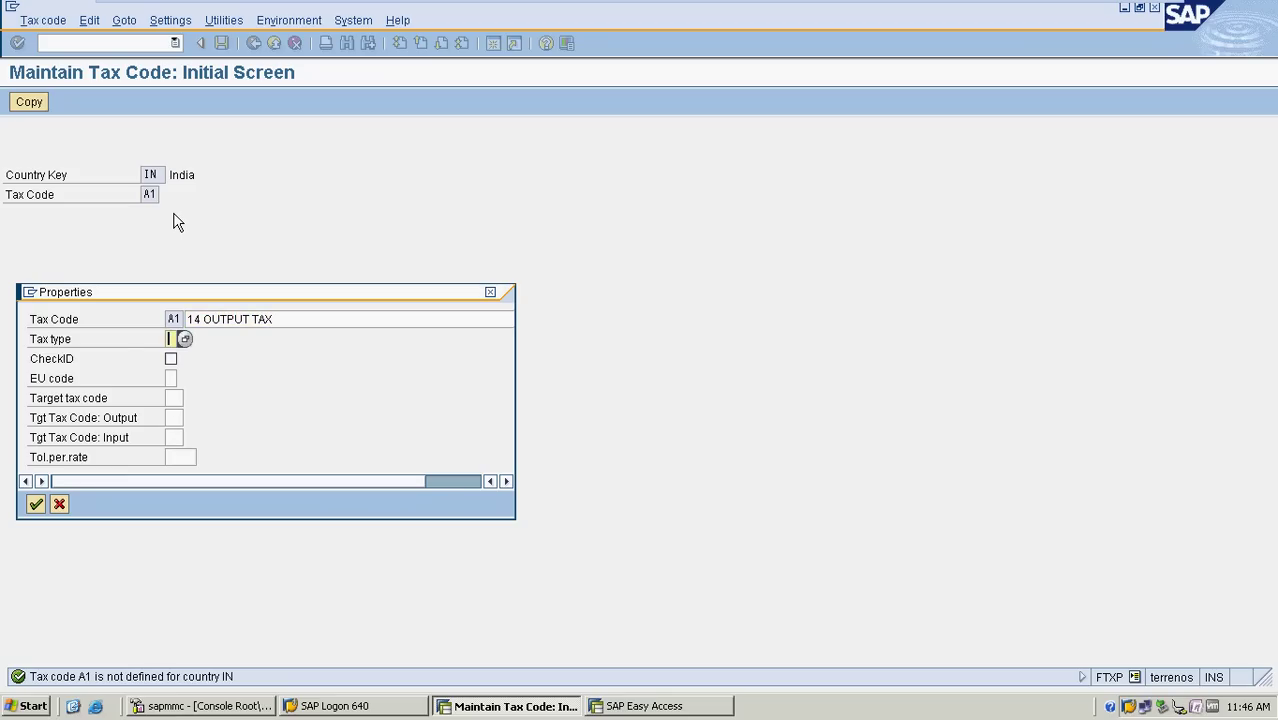
pyautogui.write('A')
pyautogui.press('Return')
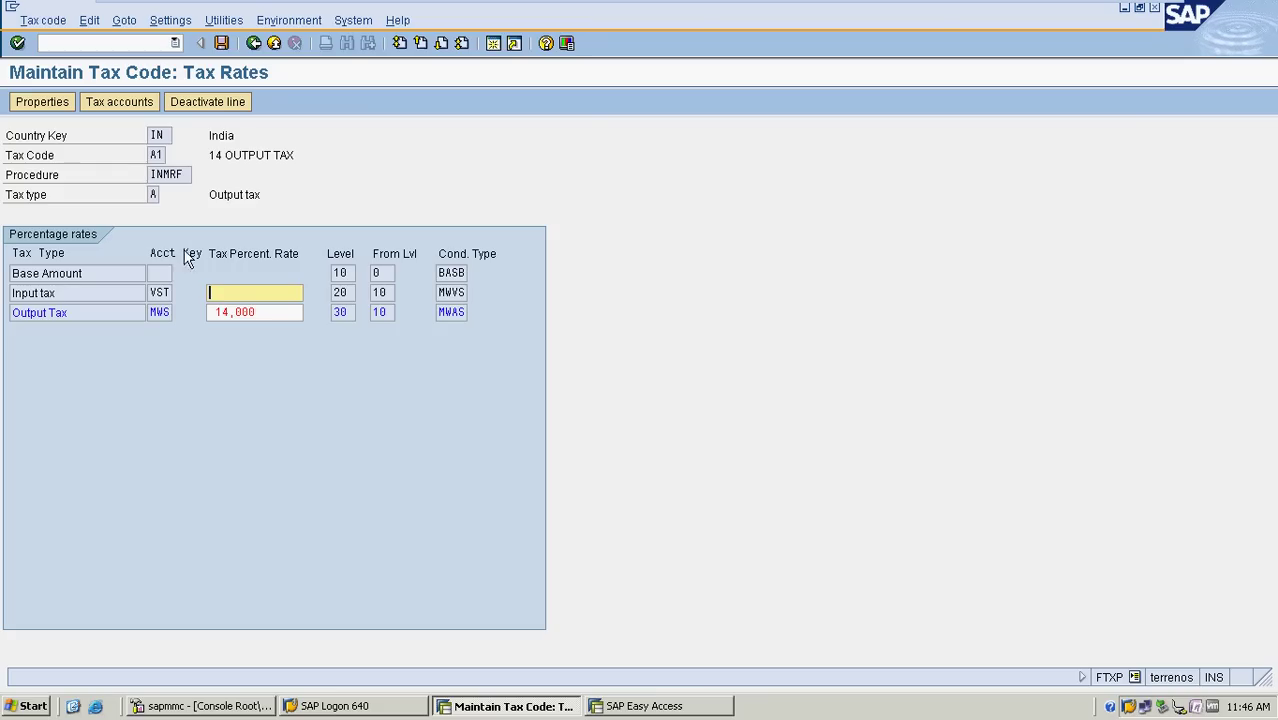
# Set the Output Tax percentage rate of tax code A1 to 14, save it and leave tax code maintenance.
pyautogui.click(288, 312)
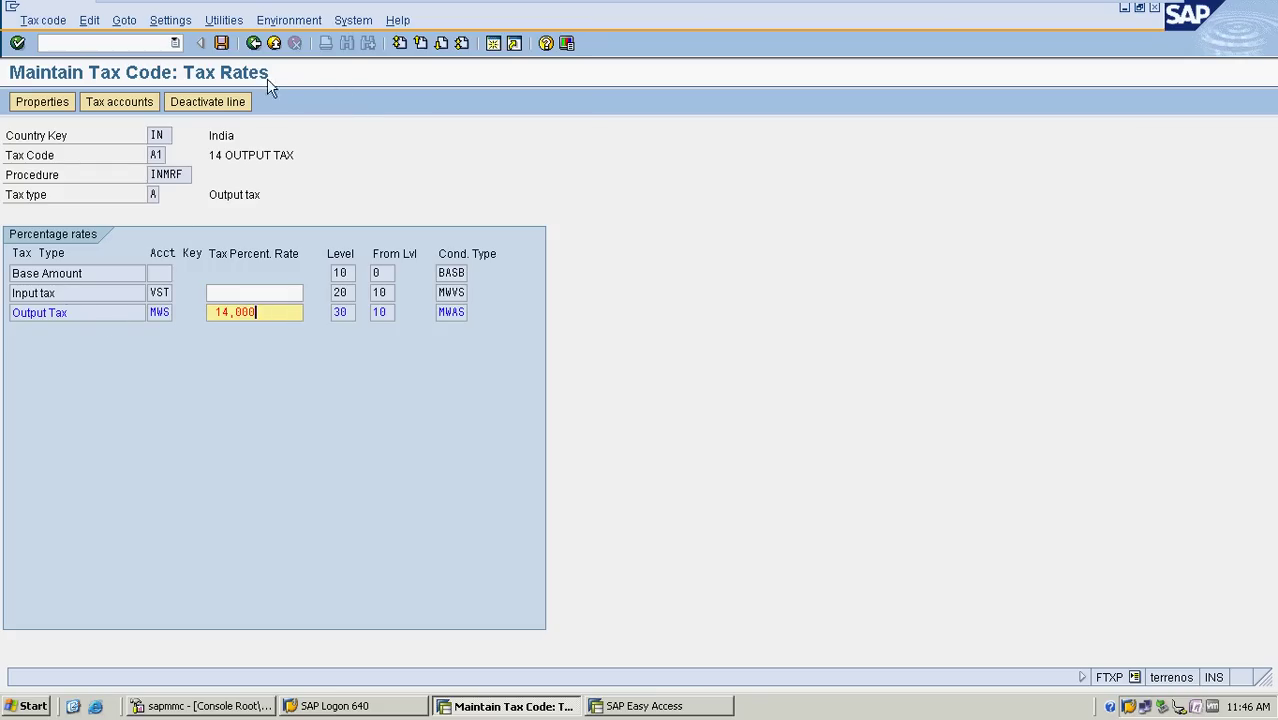
pyautogui.click(223, 44)
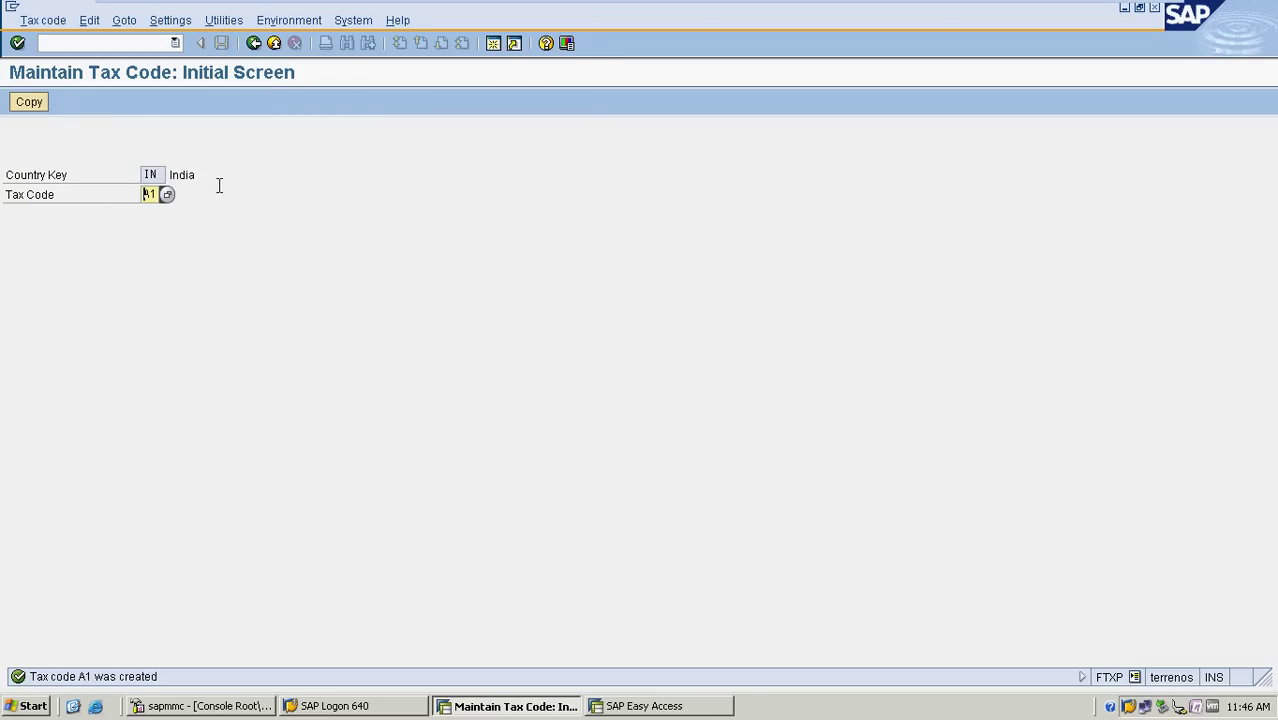
pyautogui.click(253, 43)
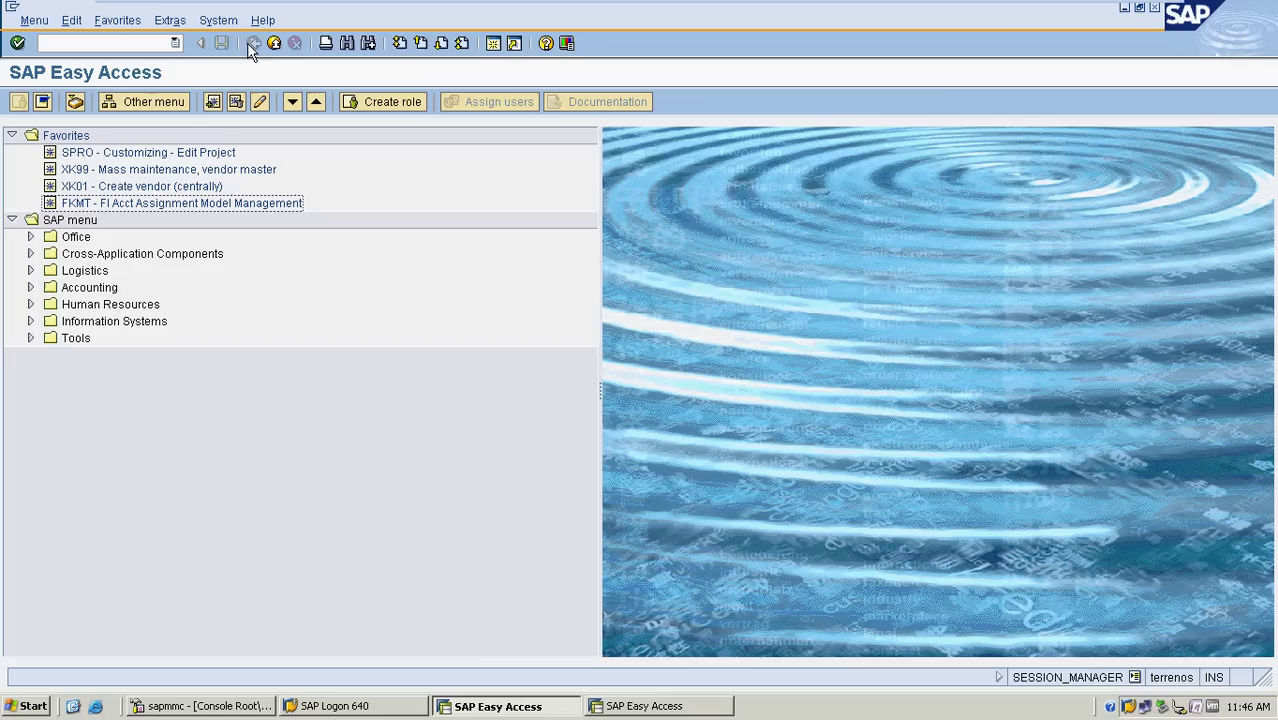
# Open the automatic posting configuration for taxes on sales/purchases with transaction OB40.
pyautogui.click(142, 44)
pyautogui.write('OB40')
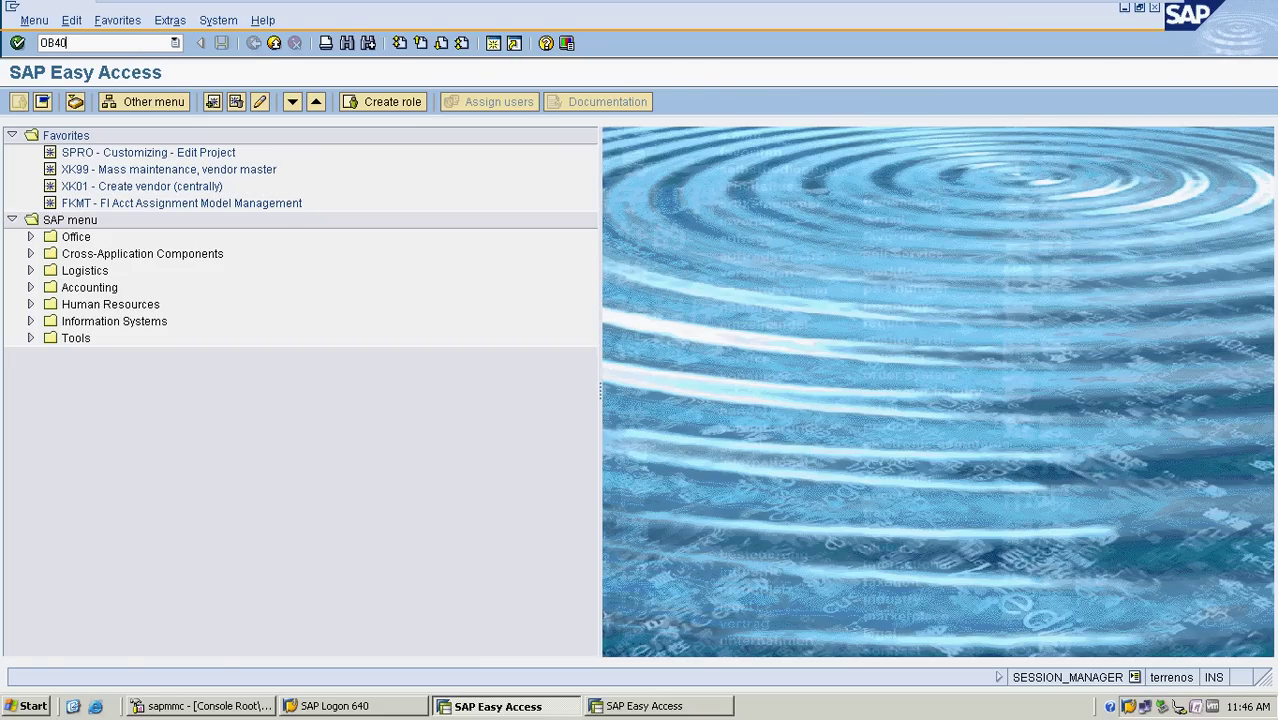
pyautogui.press('Return')
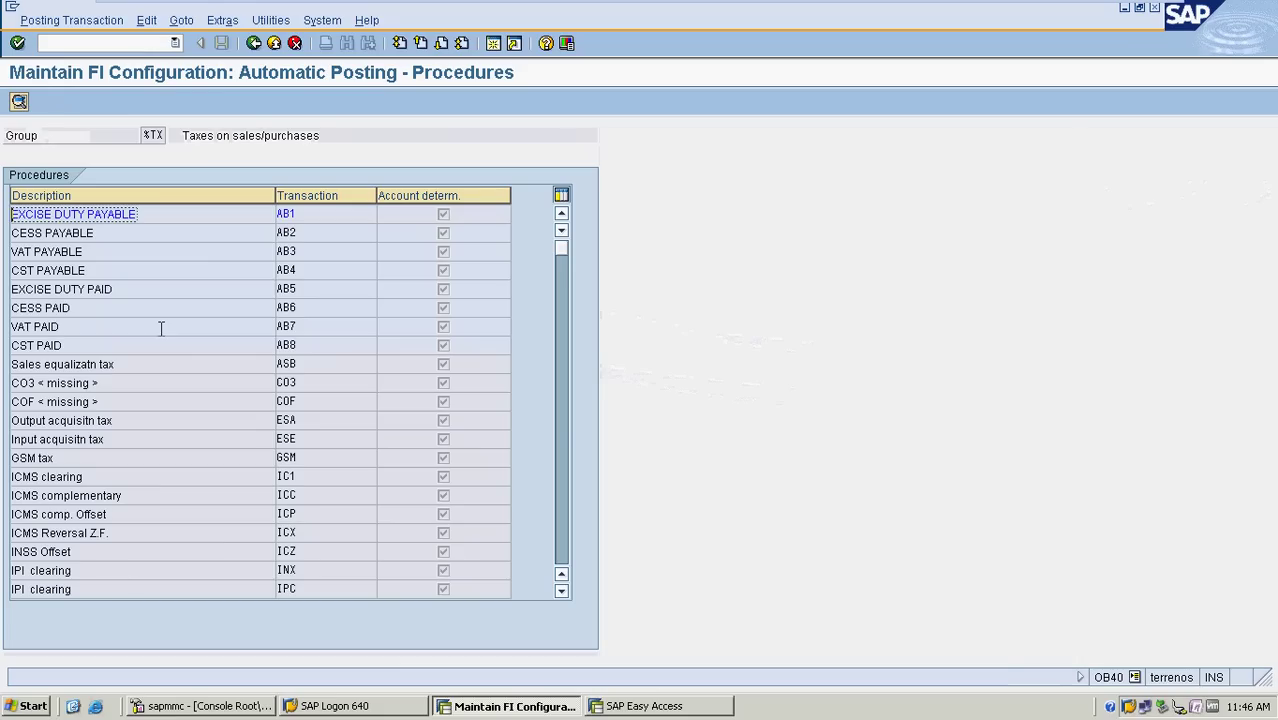
# For the Output tax procedure MWS in chart of accounts MRF, base account determination on tax code and save the rule.
pyautogui.scroll(-10, 162, 332)
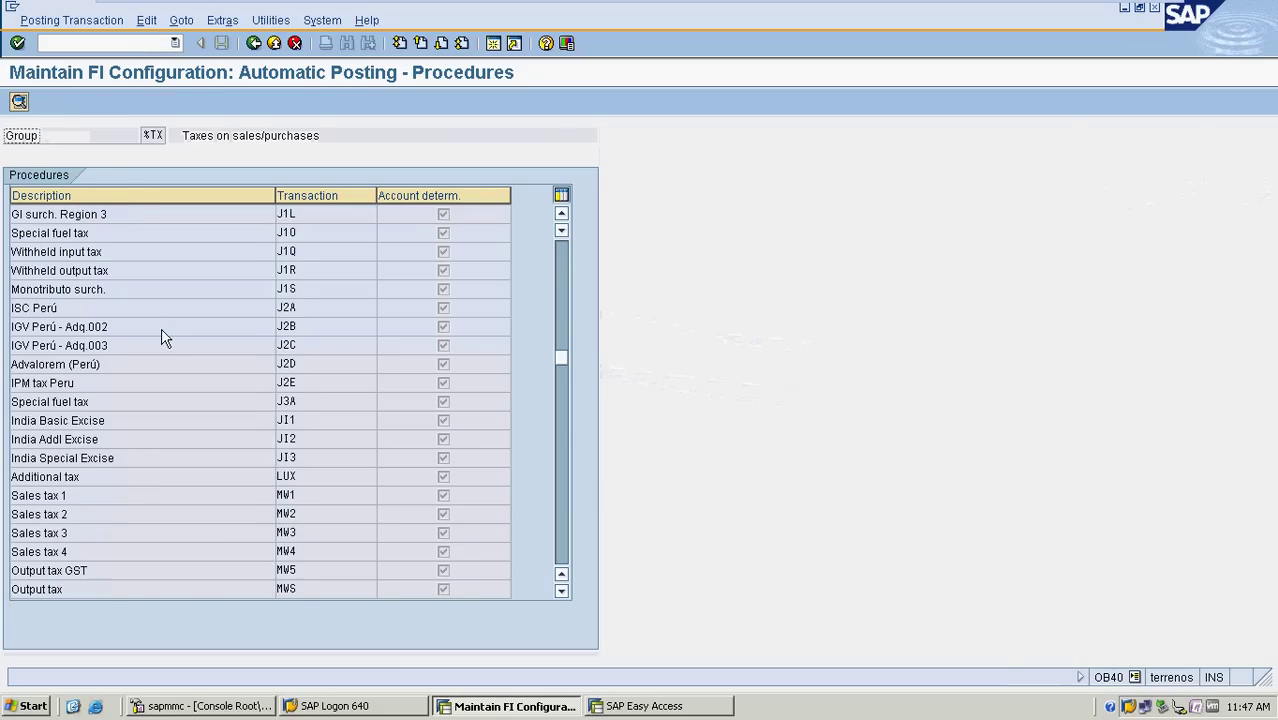
pyautogui.doubleClick(151, 589)
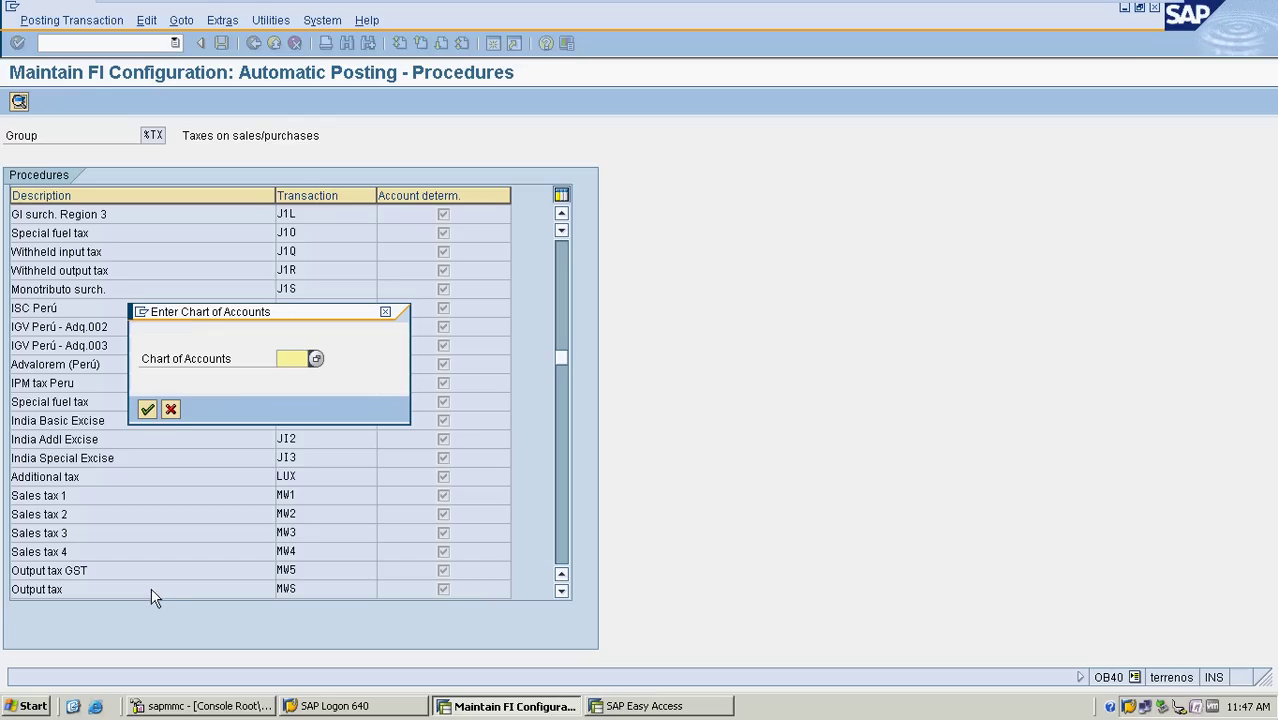
pyautogui.write('MR')
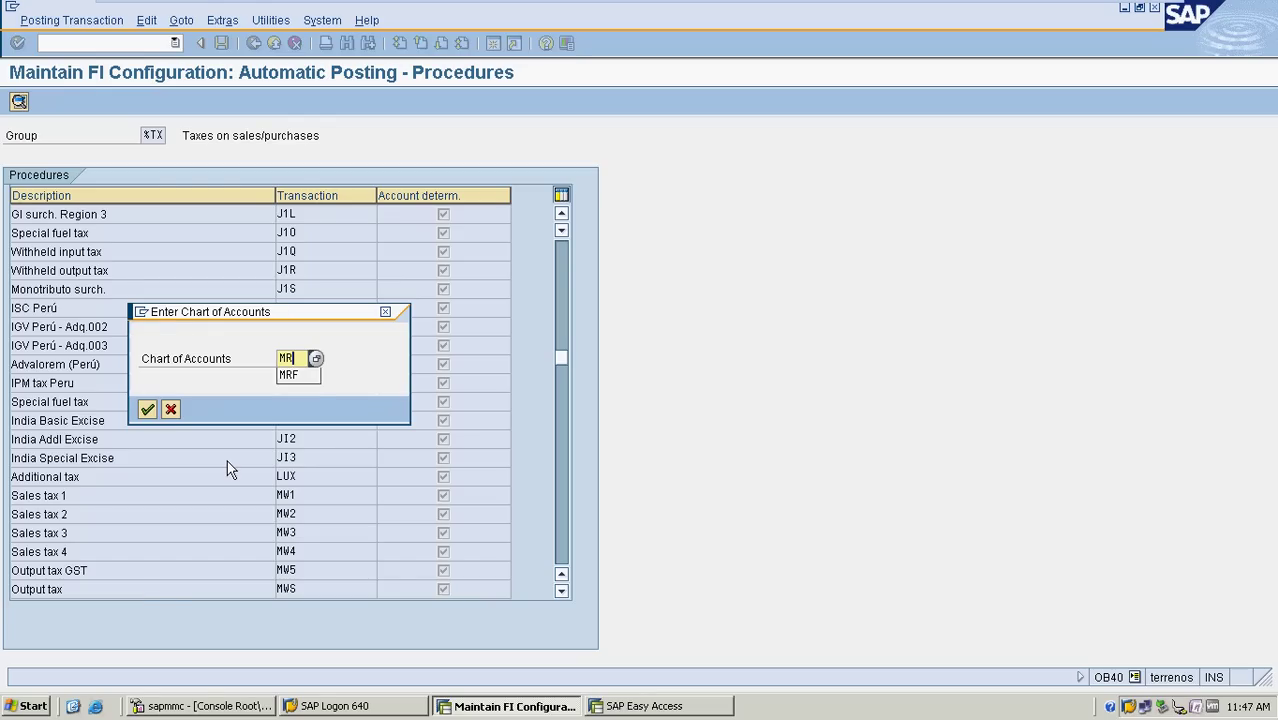
pyautogui.press('Return')
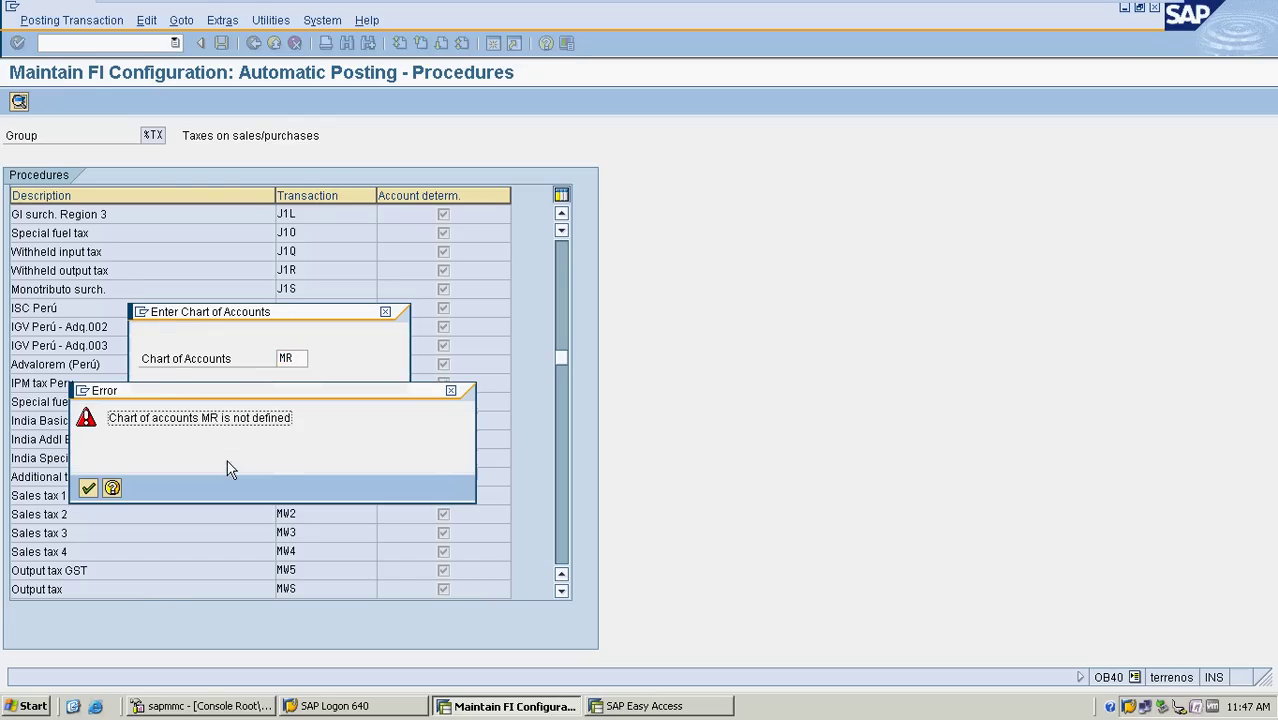
pyautogui.click(89, 489)
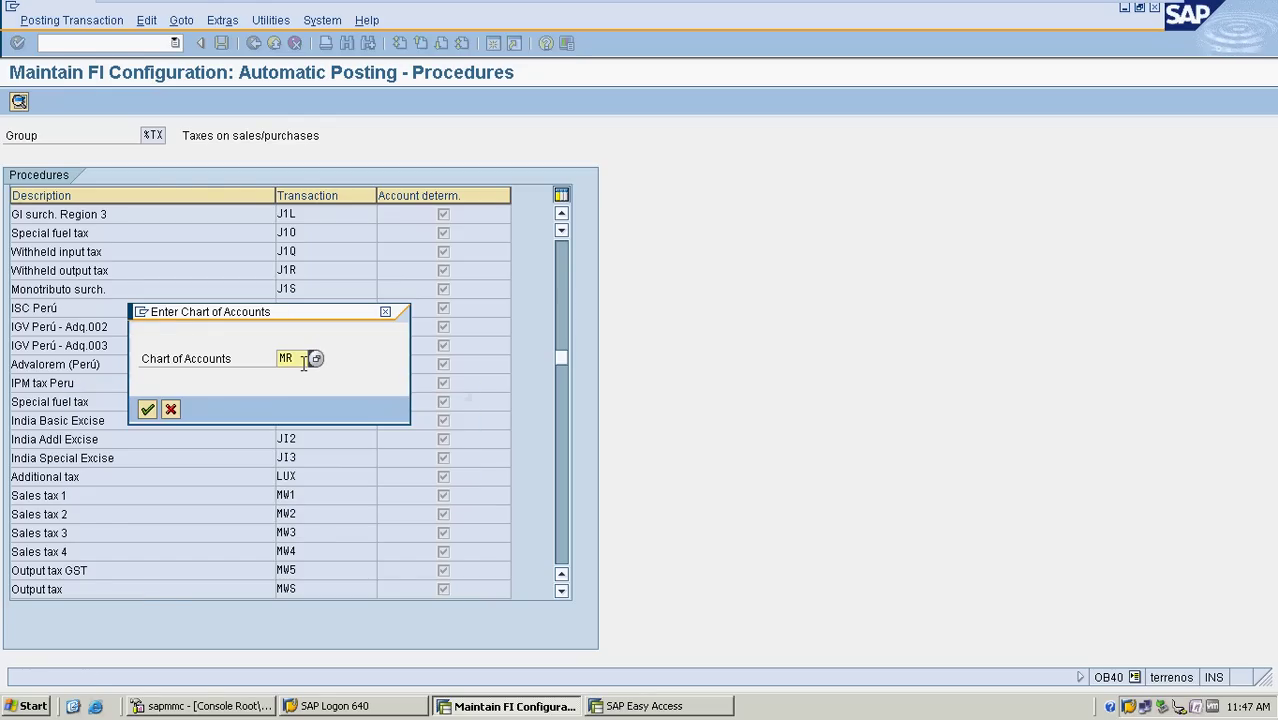
pyautogui.click(147, 409)
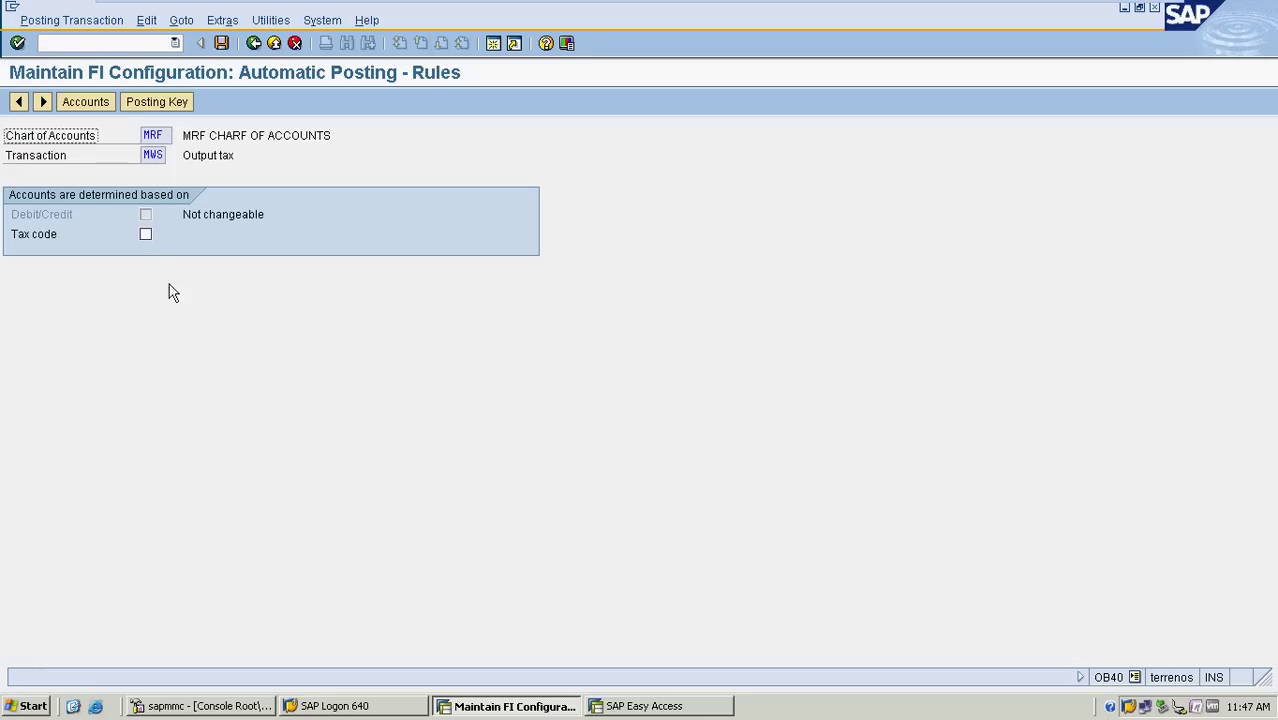
pyautogui.click(146, 234)
pyautogui.click(221, 42)
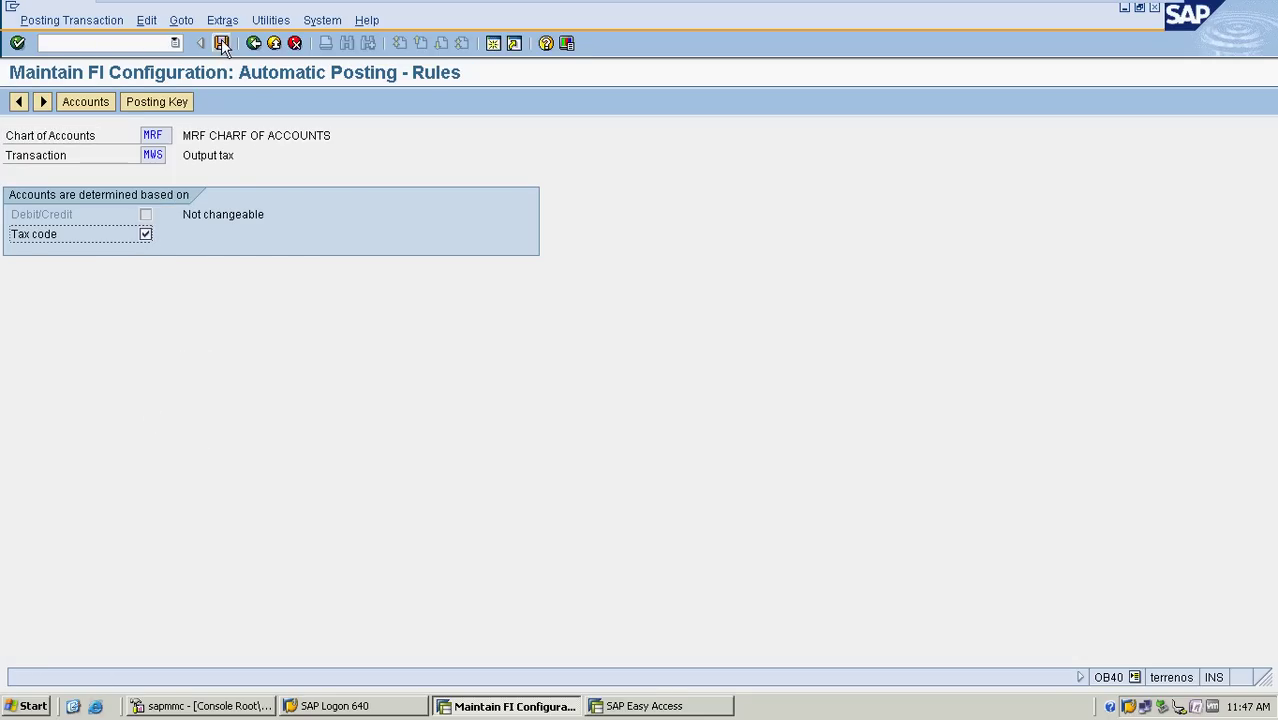
# Assign G/L account 400001, the 0% output tax account, to tax code A0.
pyautogui.click(56, 229)
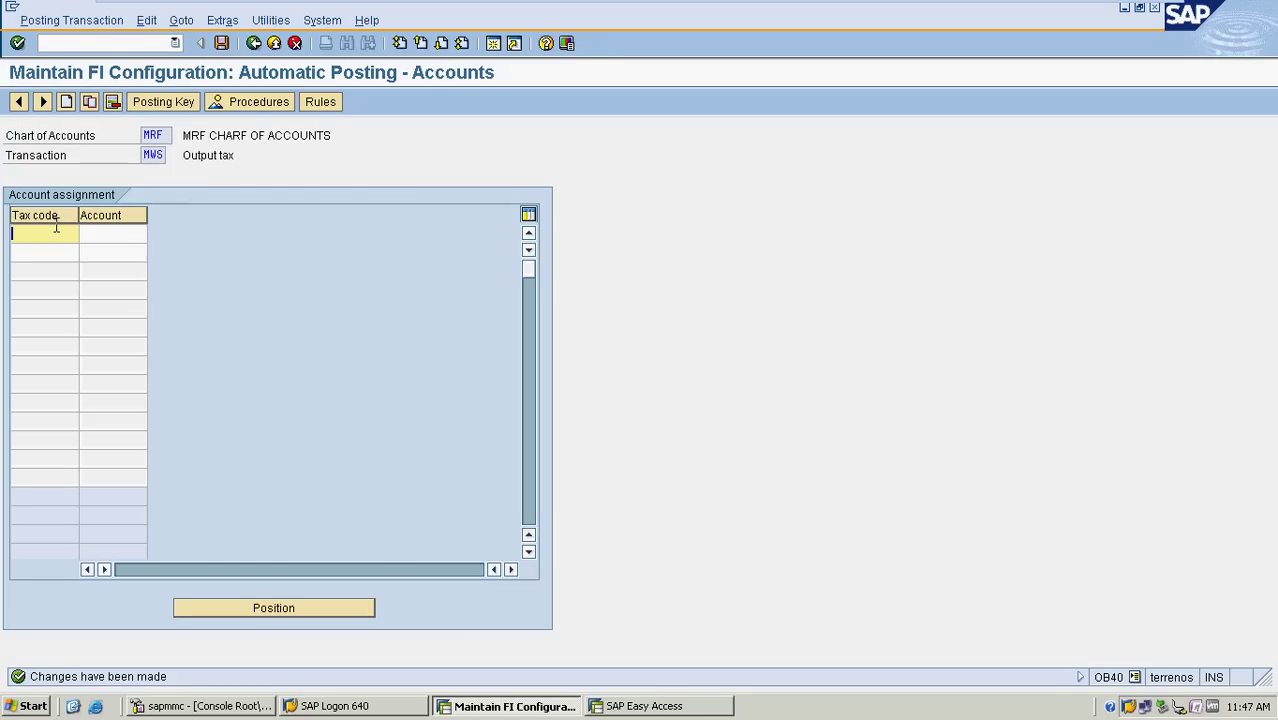
pyautogui.write('A0')
pyautogui.press('Tab')
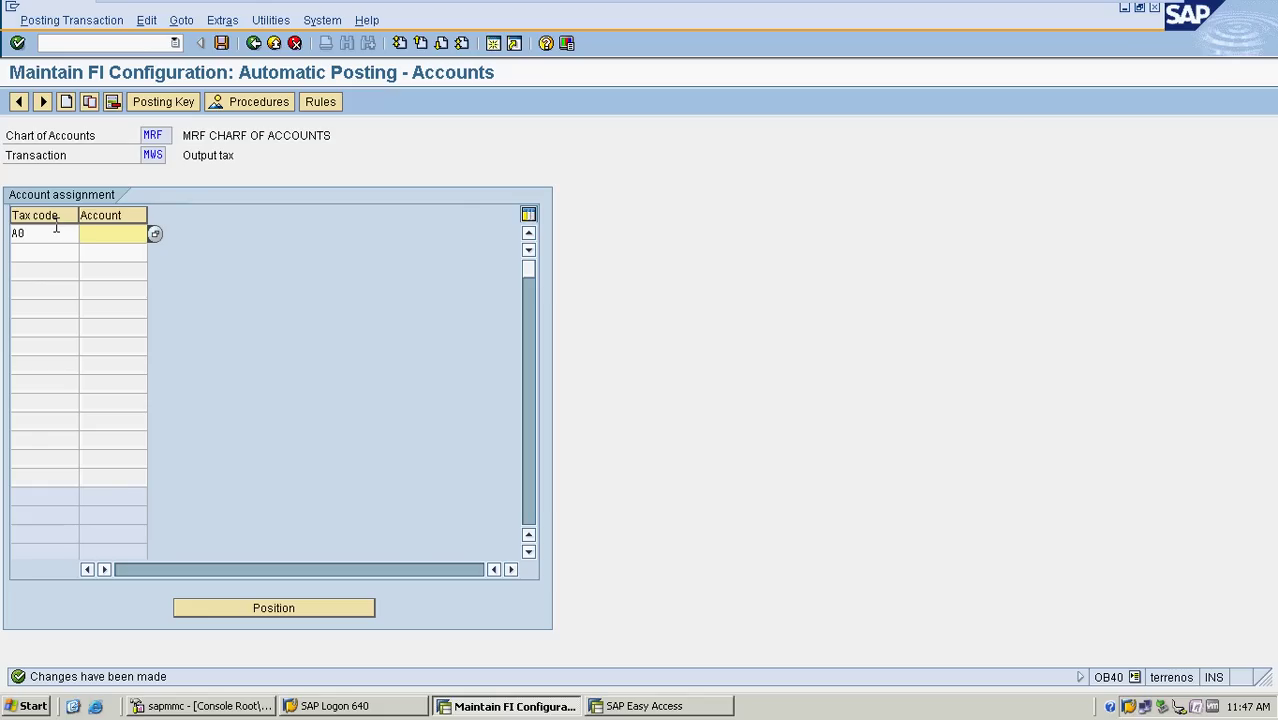
pyautogui.click(155, 234)
pyautogui.press('Return')
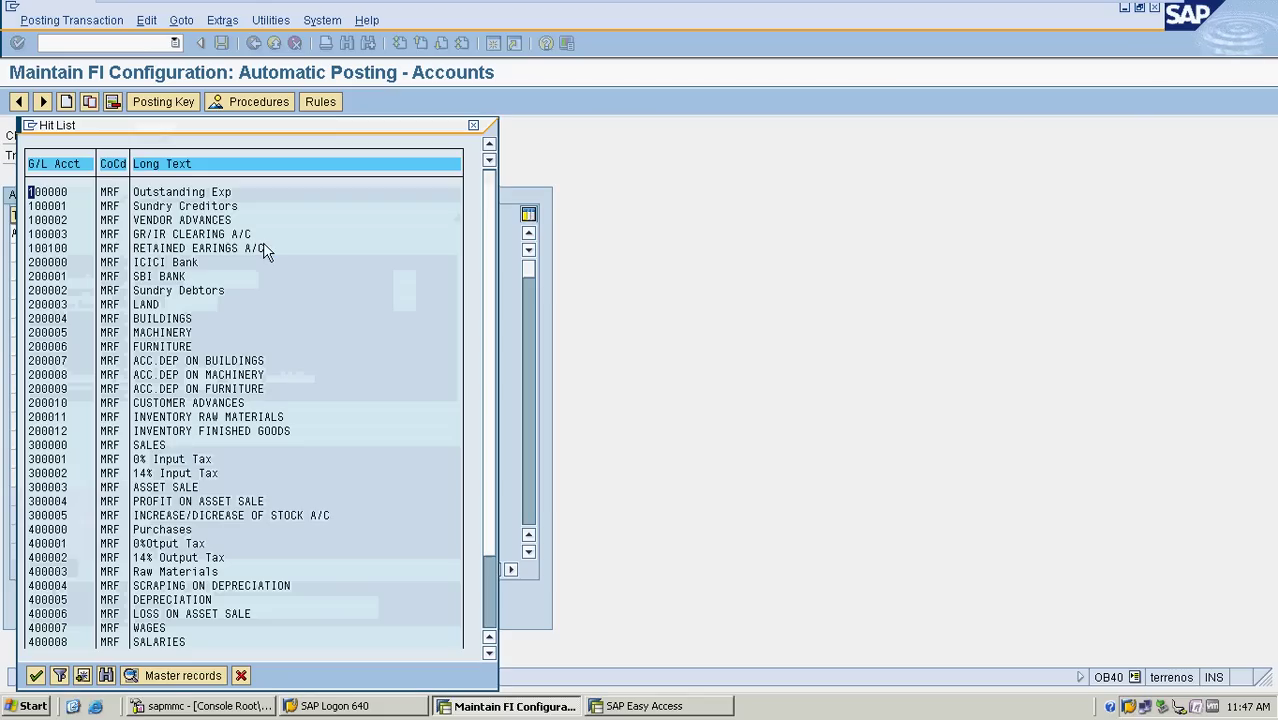
pyautogui.scroll(-1, 255, 440)
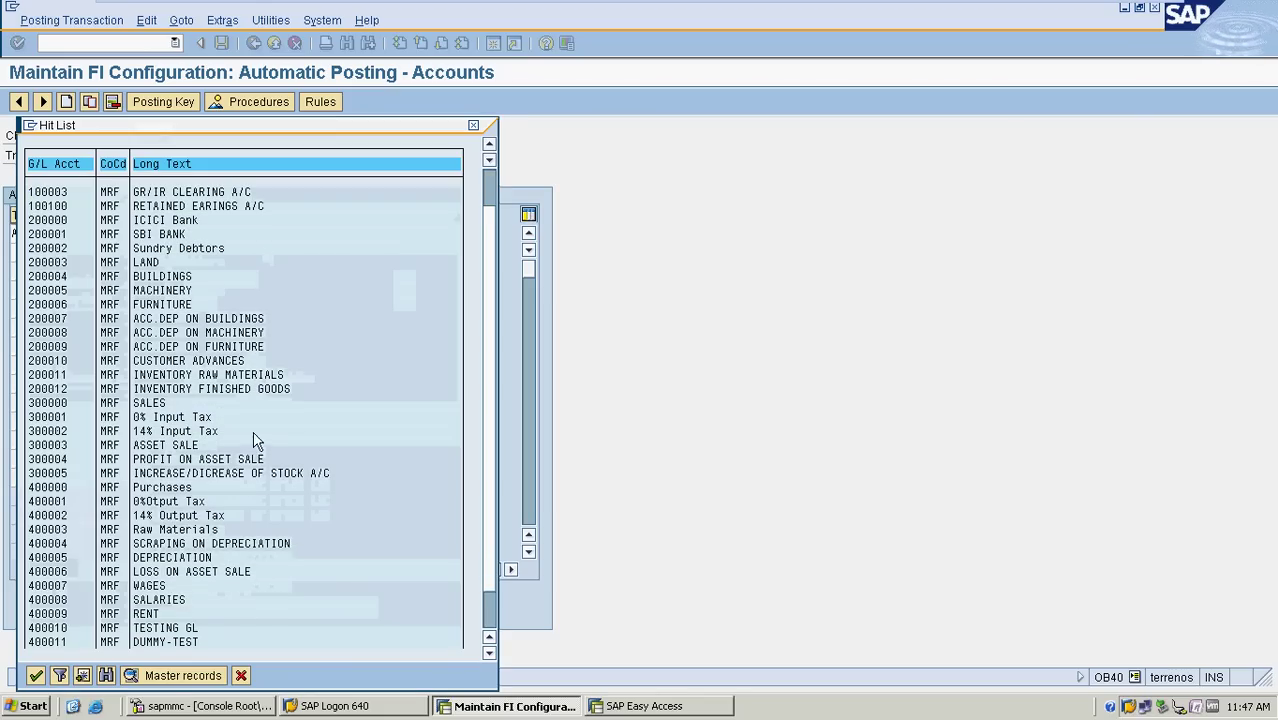
pyautogui.doubleClick(190, 505)
# Assign G/L account 400002, 14% Output Tax, to tax code A1.
pyautogui.click(47, 251)
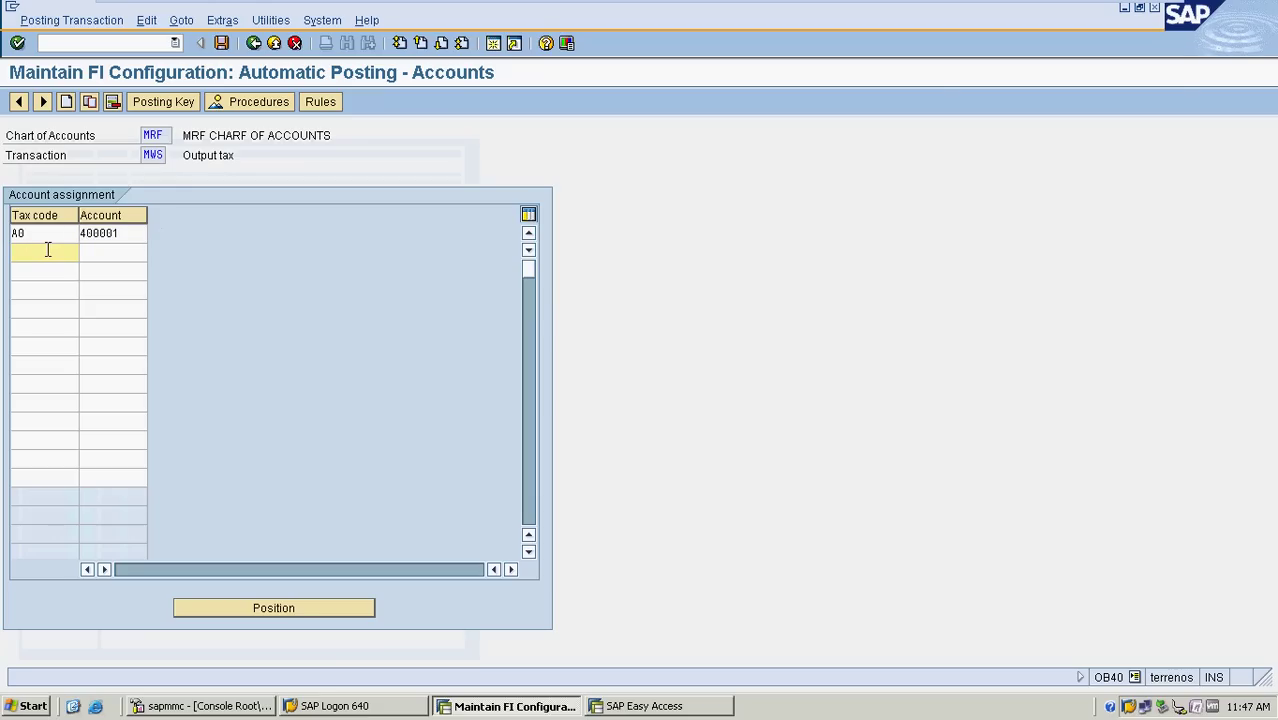
pyautogui.write('A1')
pyautogui.press('Tab')
pyautogui.click(155, 262)
pyautogui.press('F4')
pyautogui.press('Return')
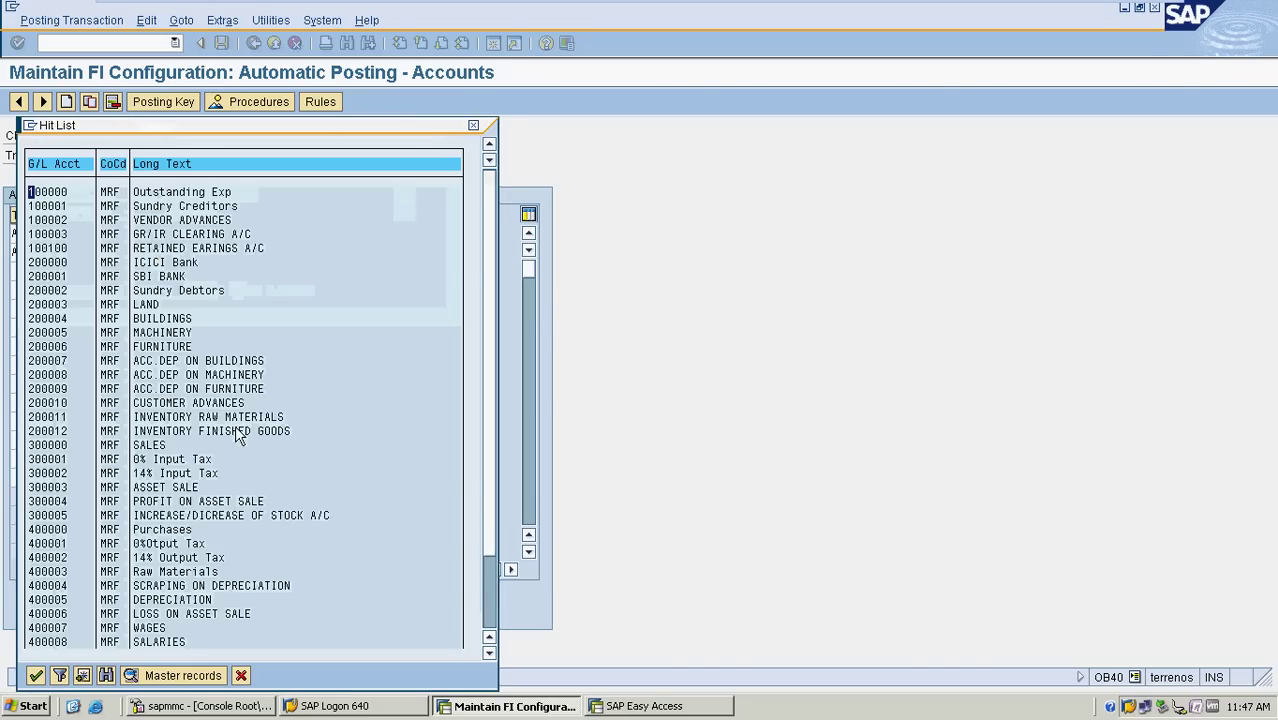
pyautogui.scroll(-1, 233, 426)
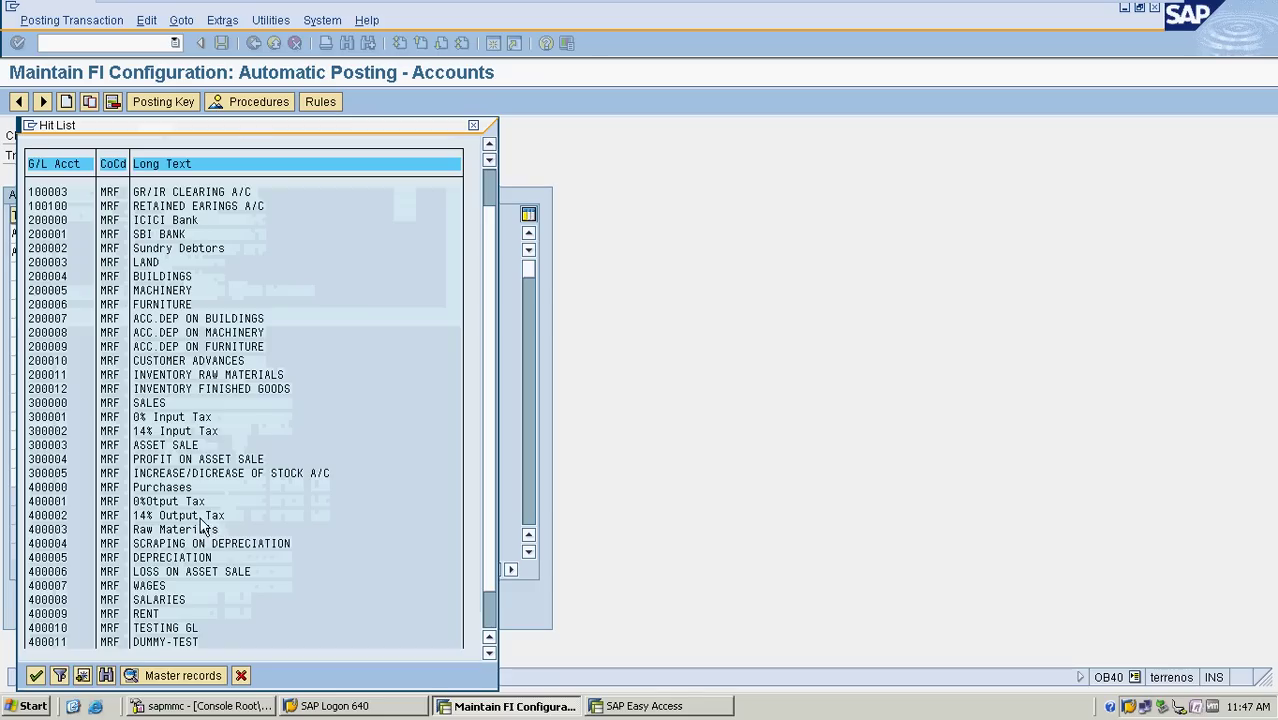
pyautogui.doubleClick(200, 519)
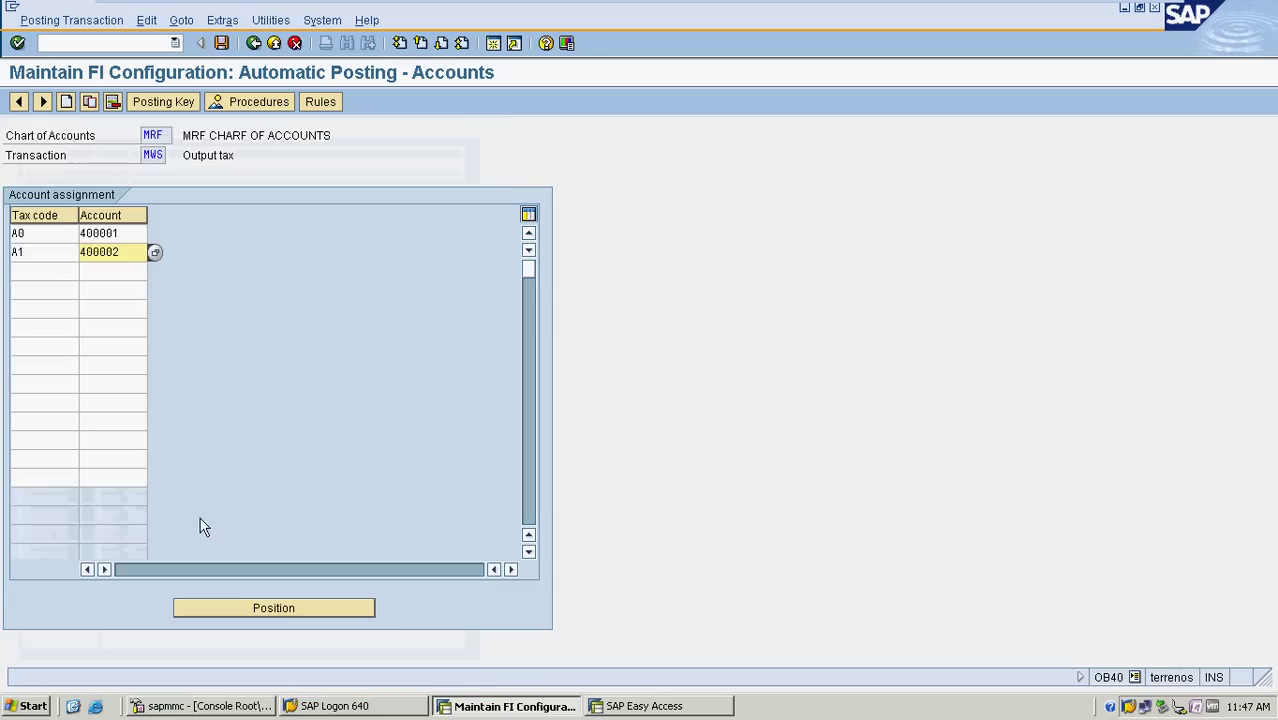
# Save the account assignments in a new customizing request described OUTPUT TAX CODE CONFIGURATION FOR MRF and leave the configuration.
pyautogui.click(222, 46)
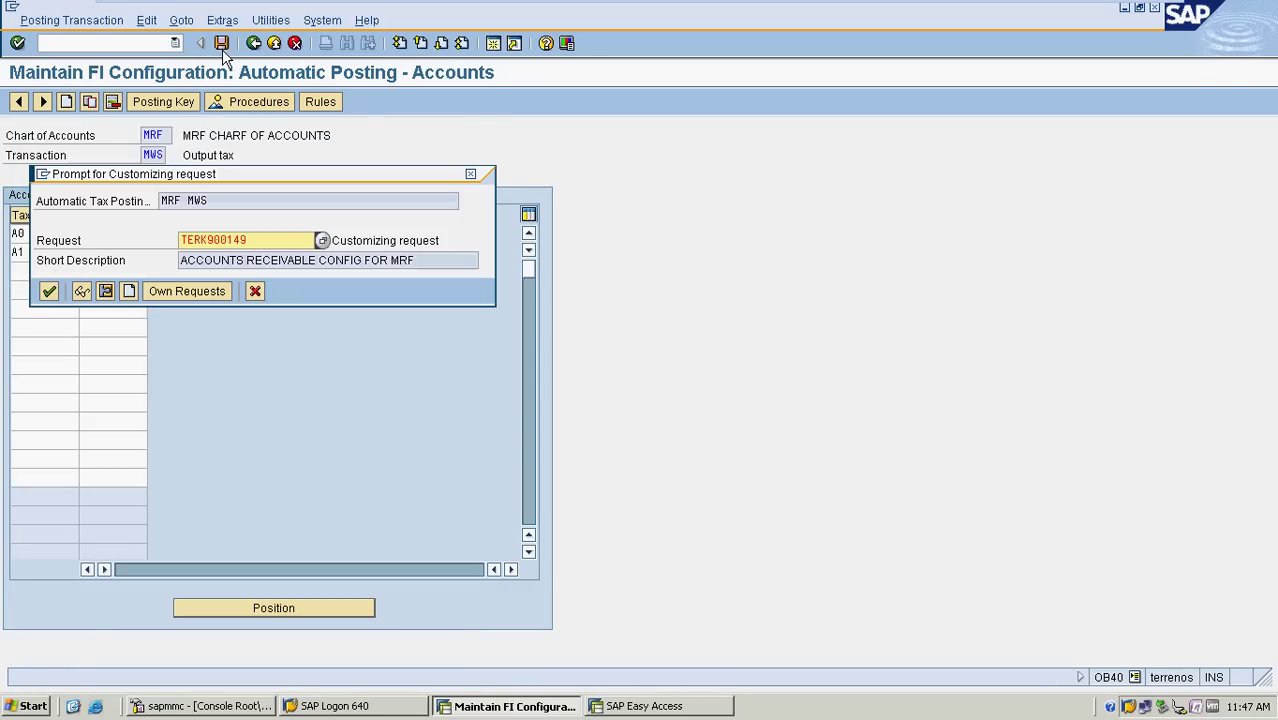
pyautogui.click(128, 291)
pyautogui.write('OUT')
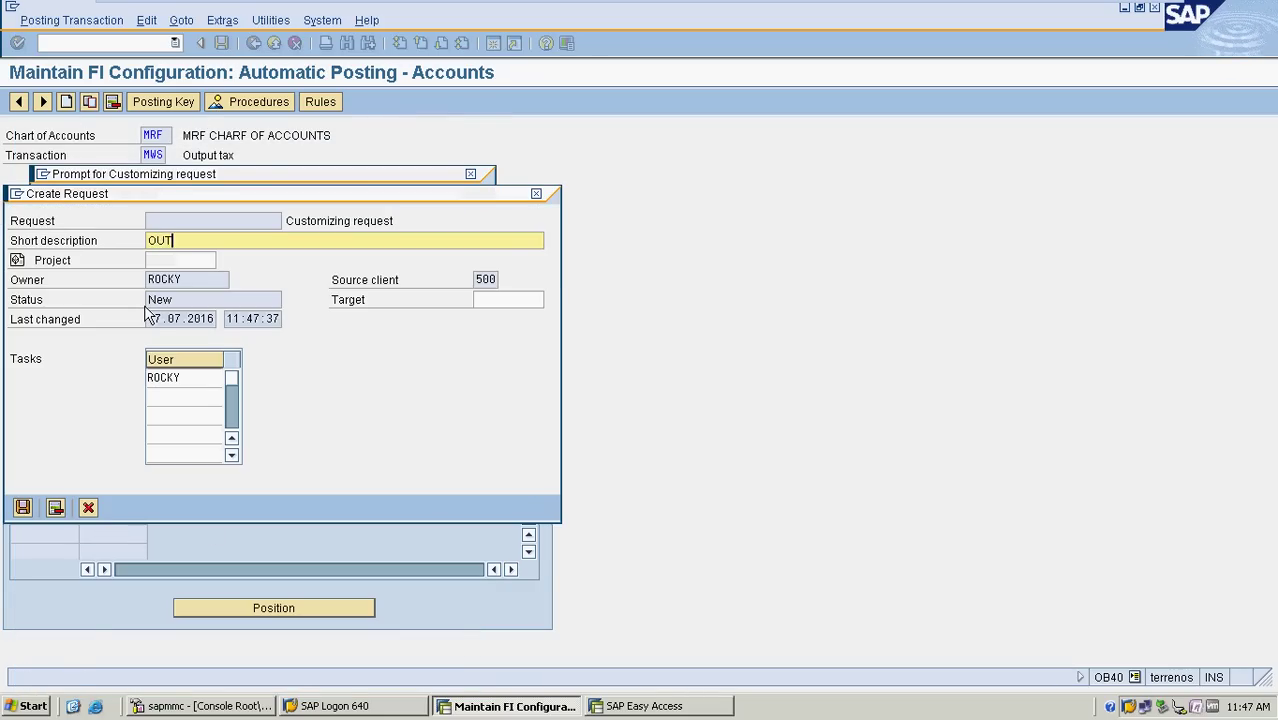
pyautogui.write('PUT TAX CODE CONFIGURAT')
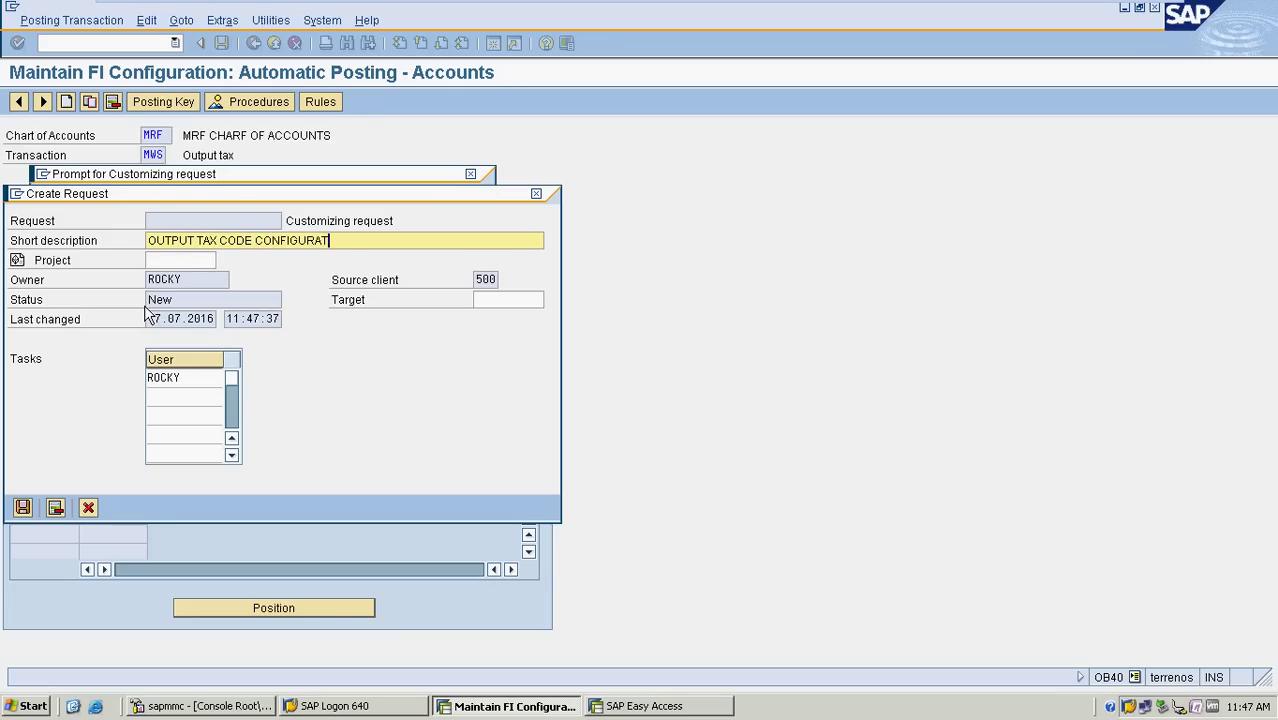
pyautogui.write('ION FOR MRF')
pyautogui.click(23, 508)
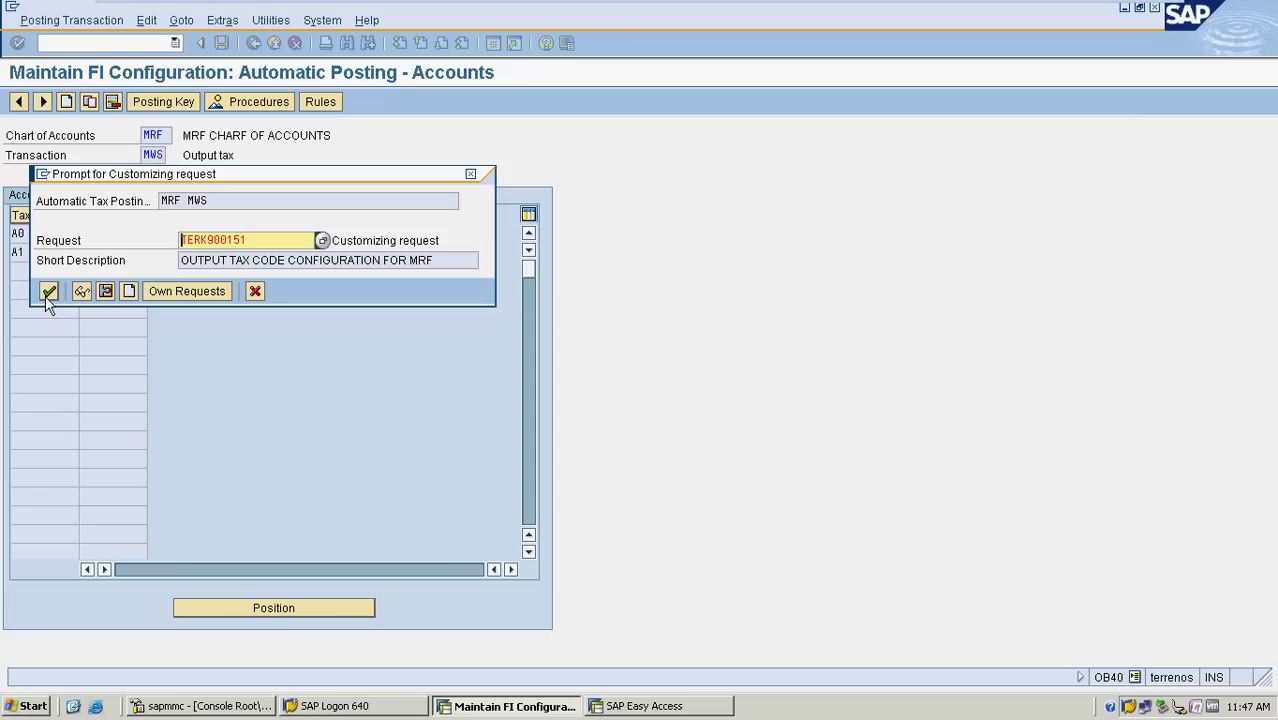
pyautogui.click(47, 292)
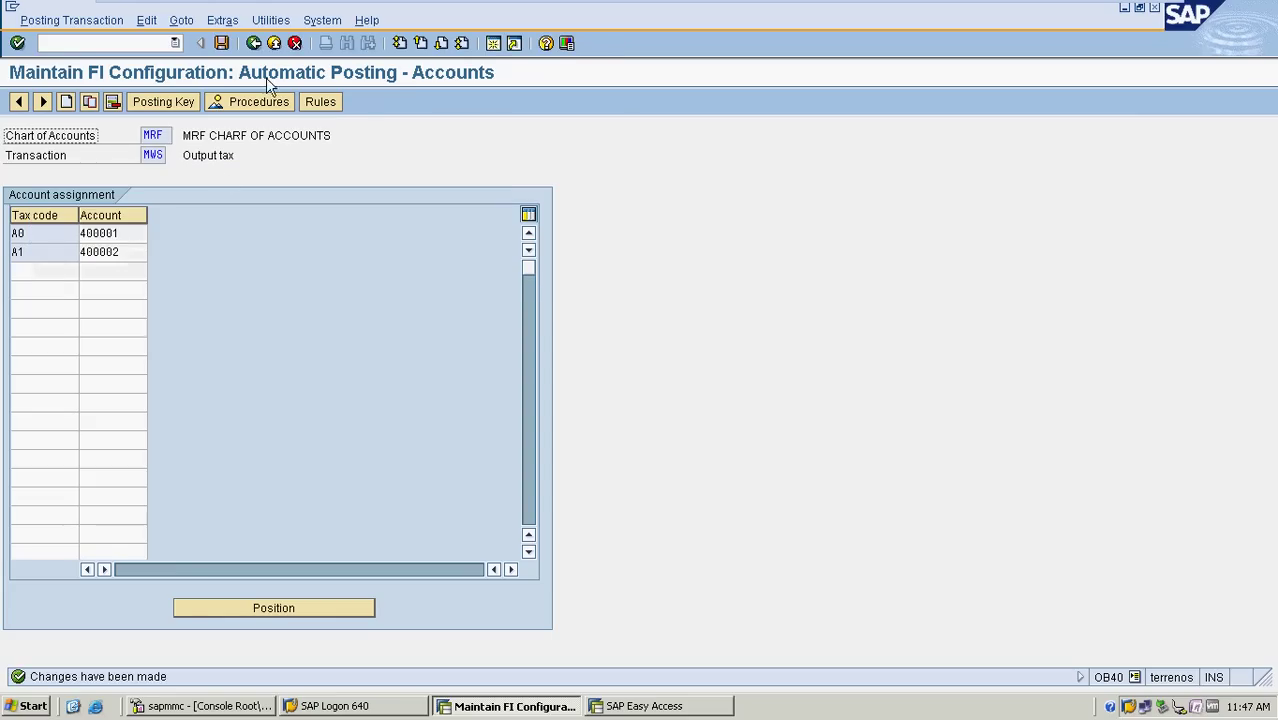
pyautogui.click(253, 43)
pyautogui.click(253, 43)
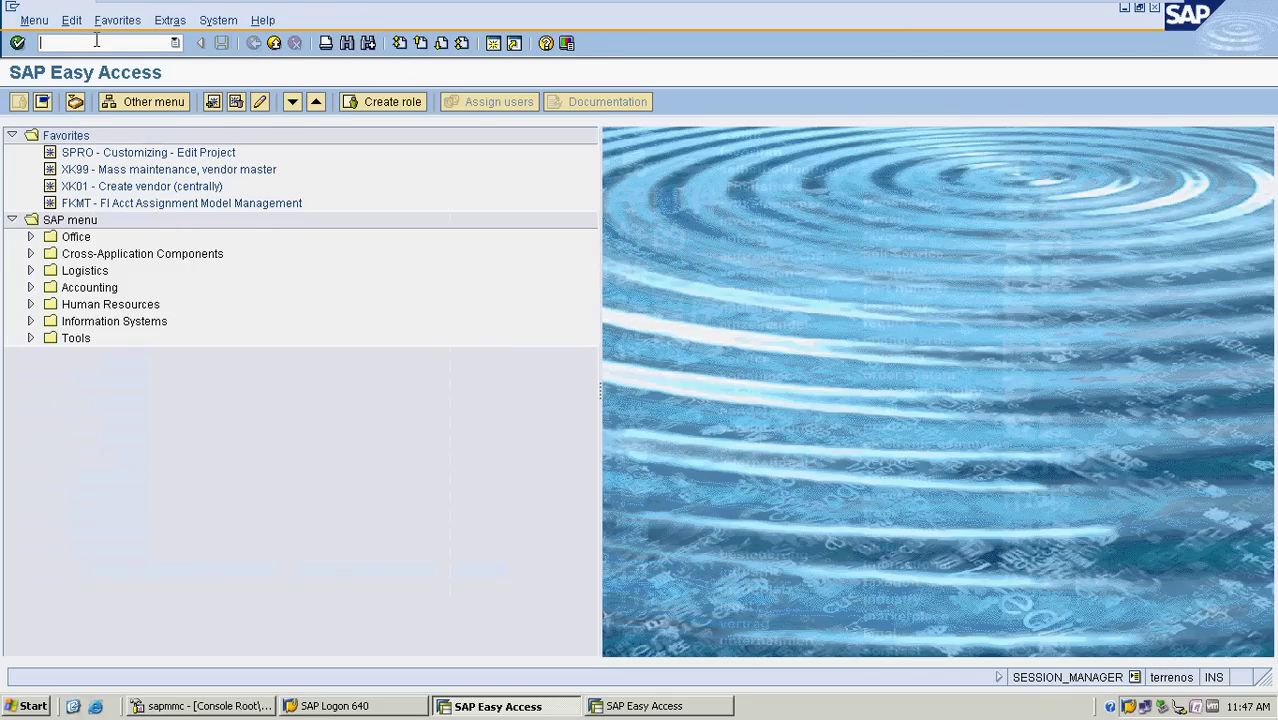
# Open transaction FS00 and display the control data of G/L account 300000 SALES in company code MRF.
pyautogui.write('FS00')
pyautogui.press('Return')
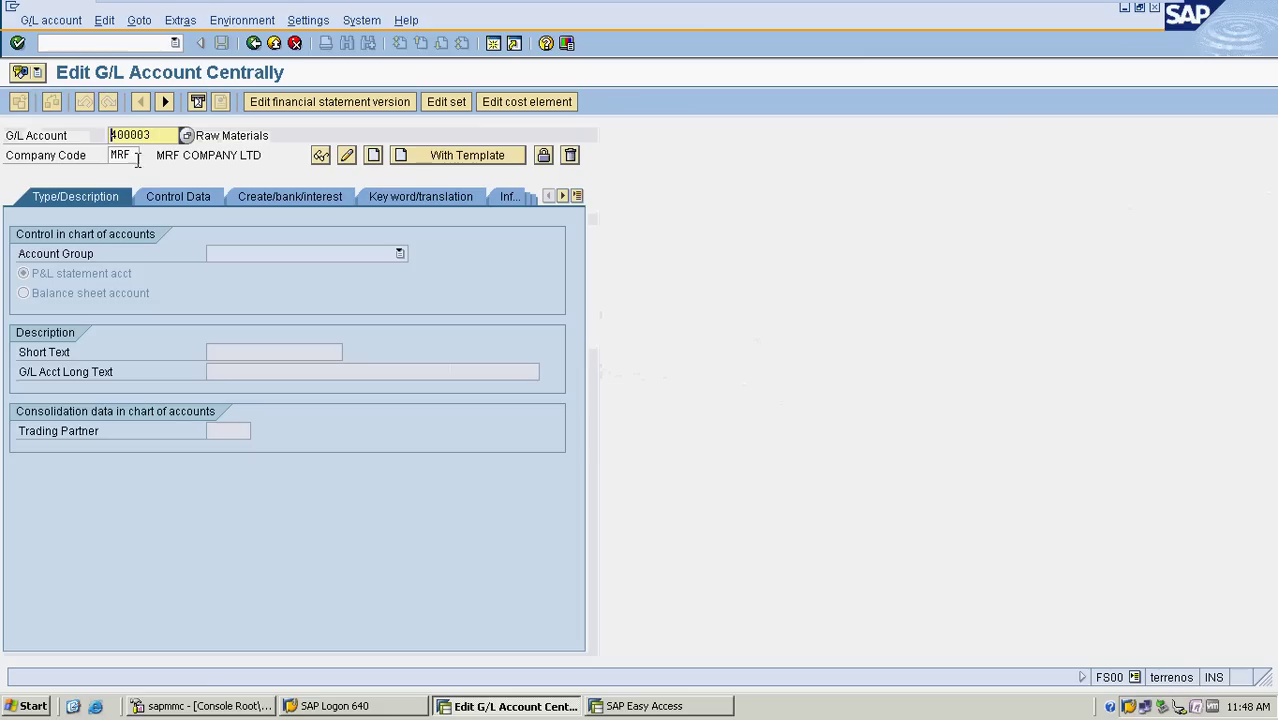
pyautogui.click(187, 135)
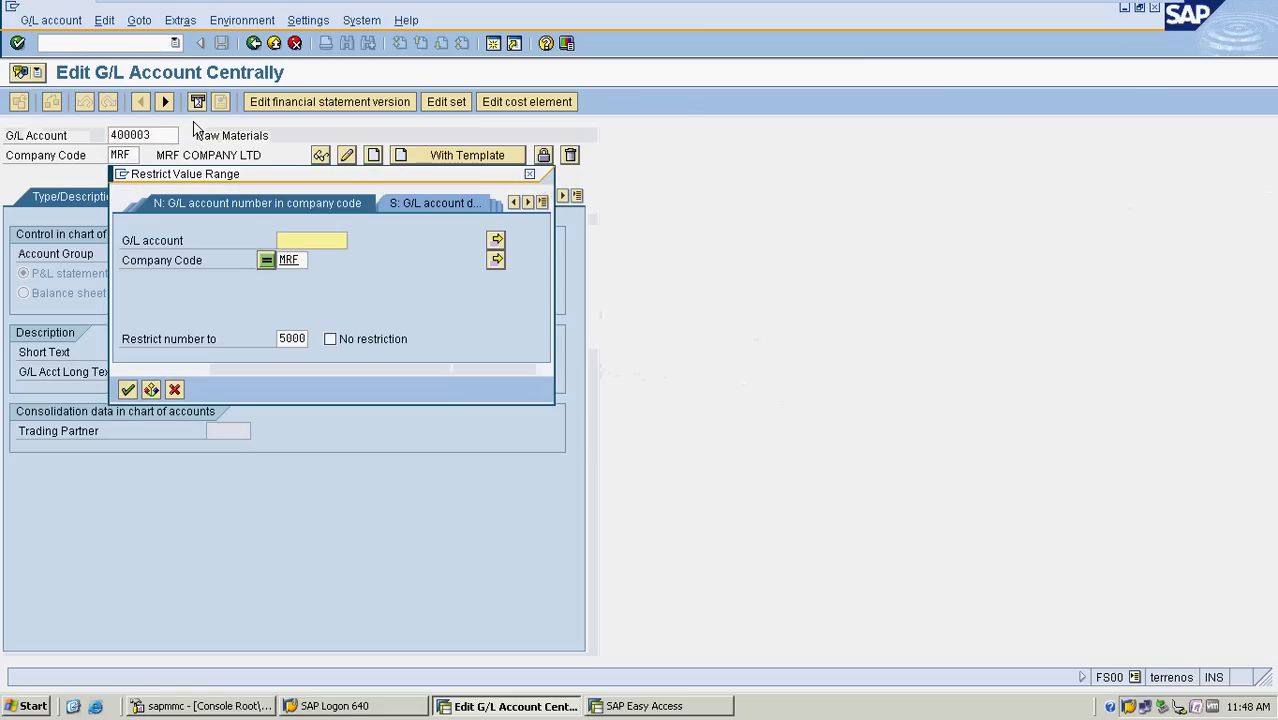
pyautogui.press('Return')
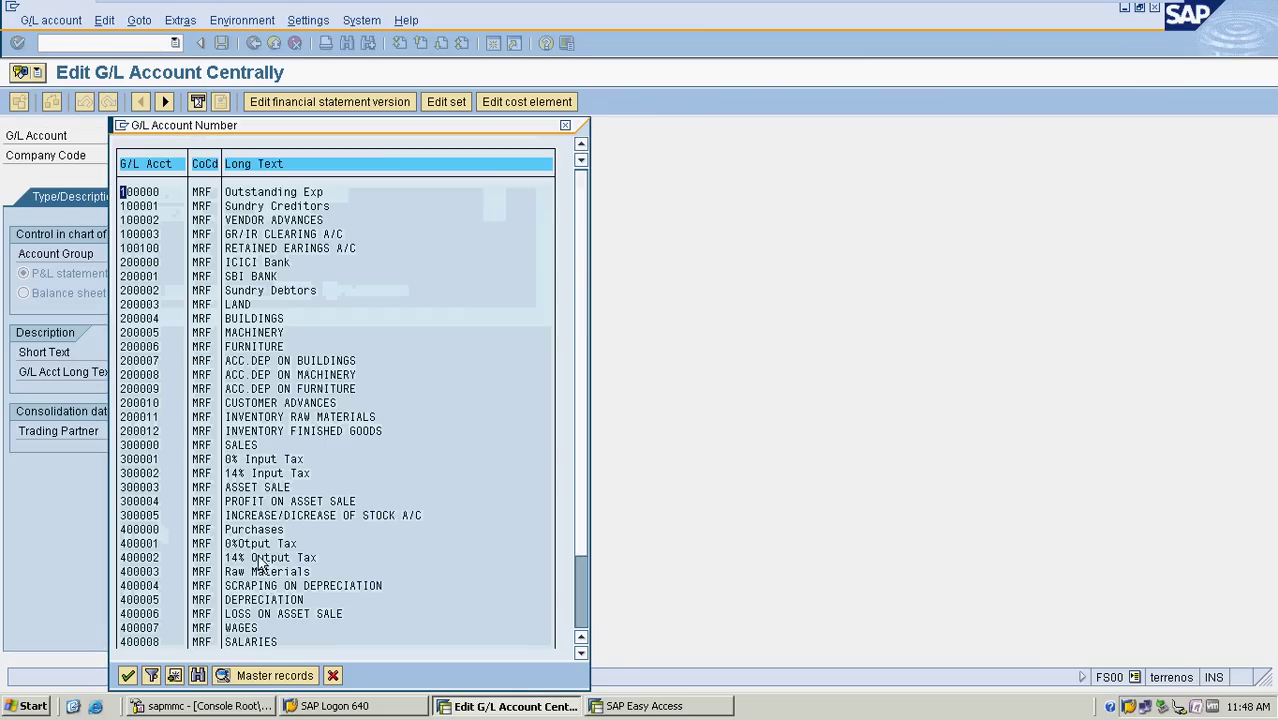
pyautogui.doubleClick(249, 447)
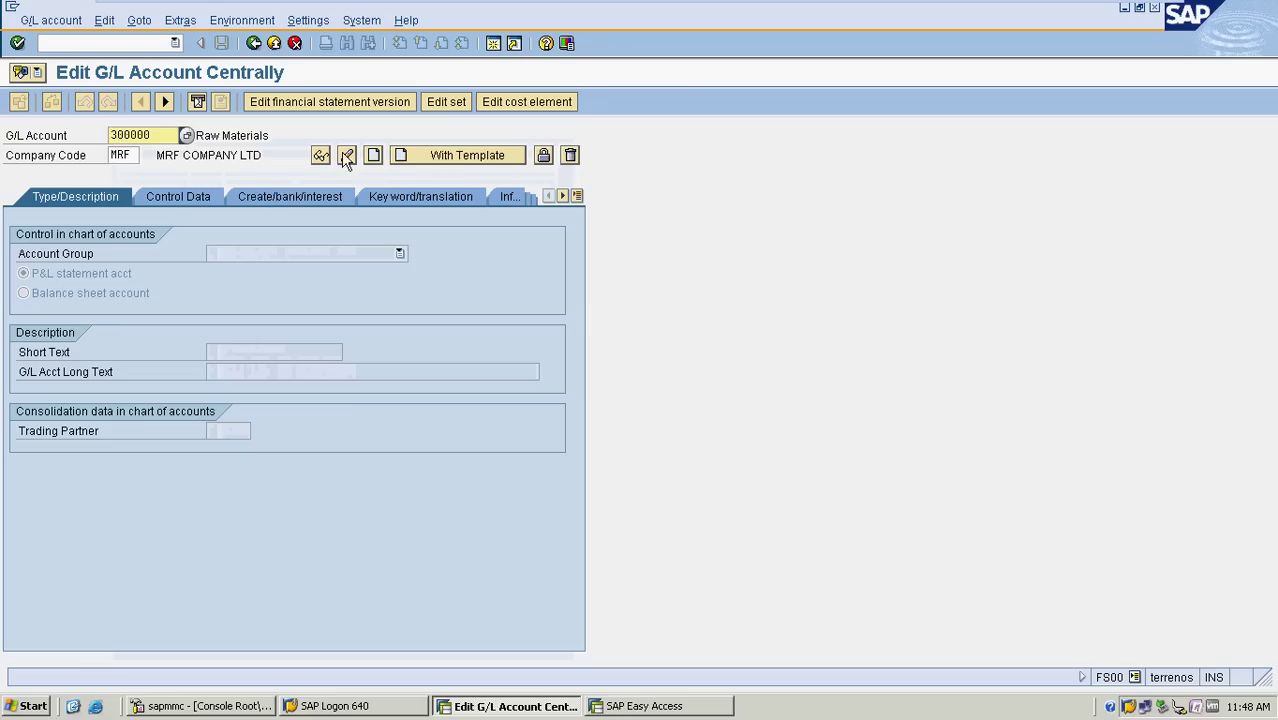
pyautogui.press('Return')
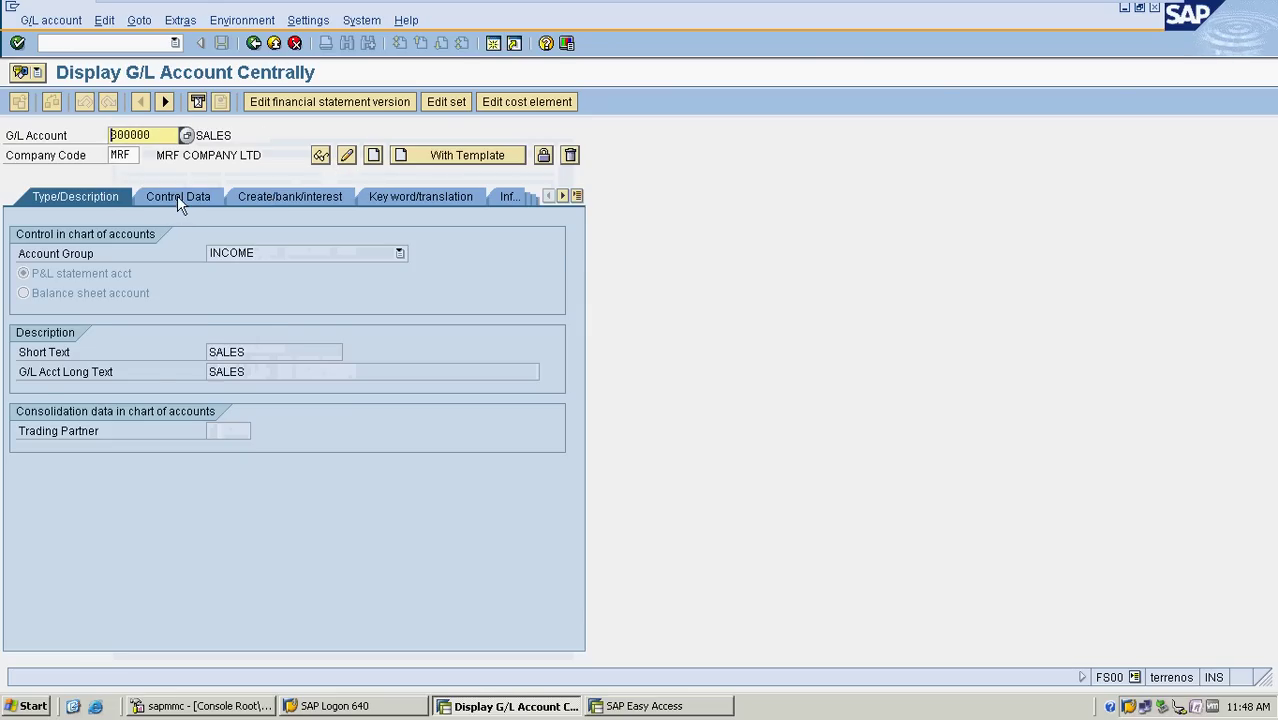
pyautogui.click(177, 195)
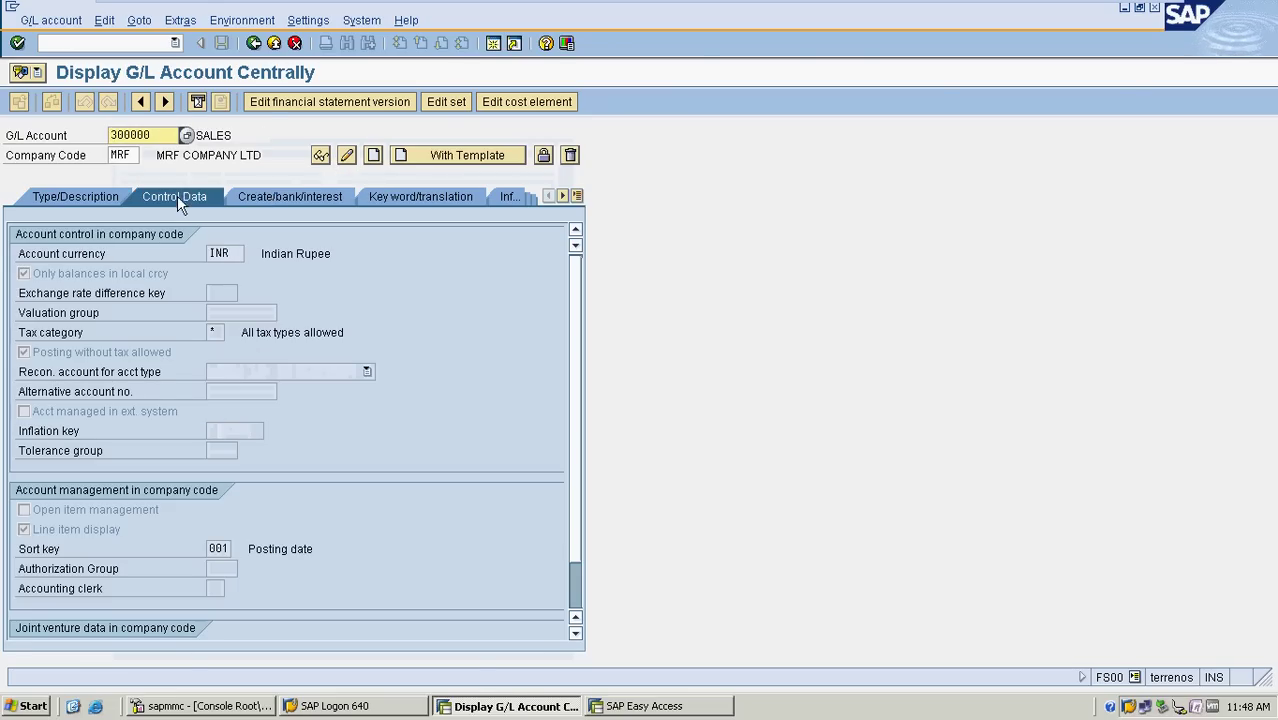
# Check the tax category of G/L account 300000, leave its display and open transaction FB70.
pyautogui.click(215, 332)
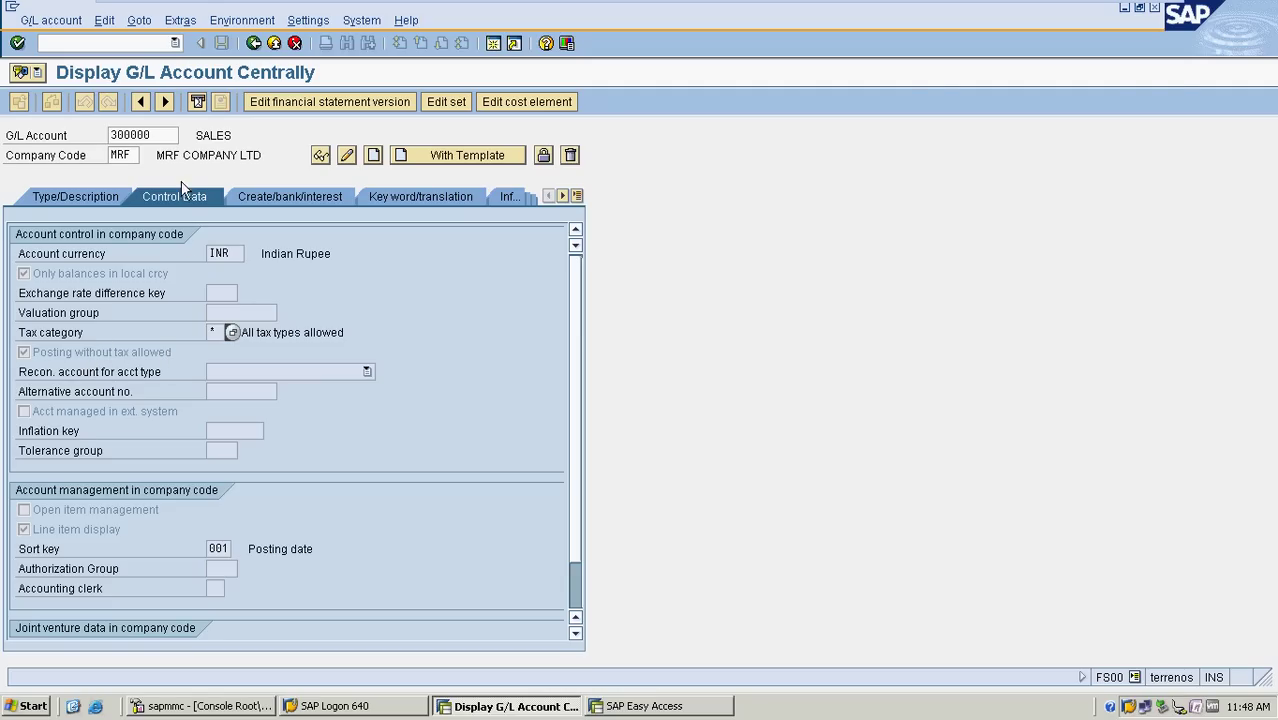
pyautogui.click(253, 43)
pyautogui.click(113, 40)
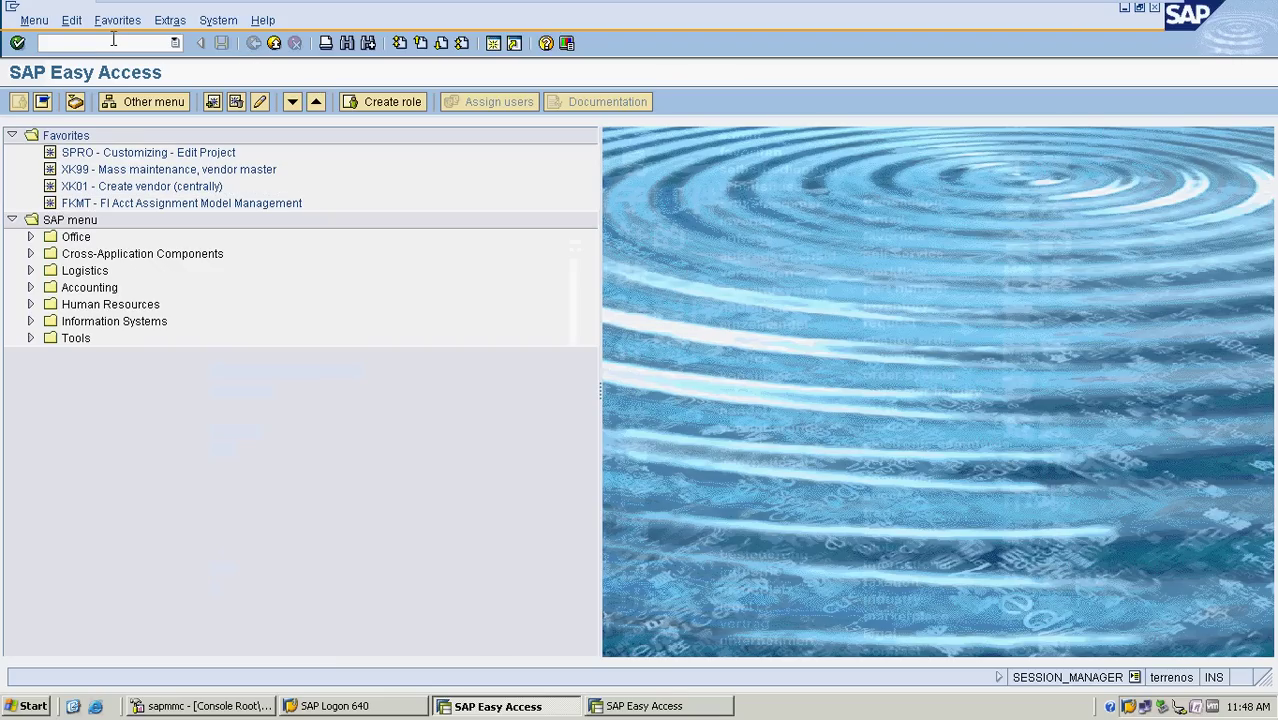
pyautogui.write('FB70')
pyautogui.press('Return')
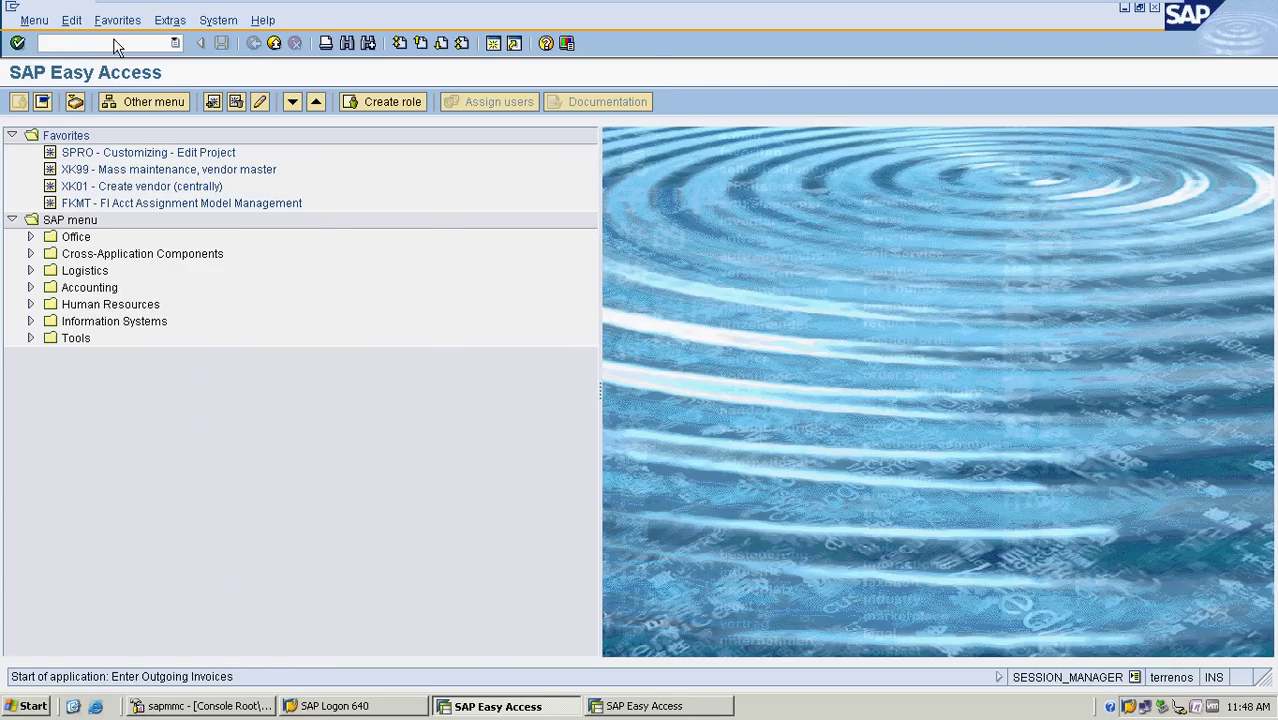
# Select the company code MRF customer for the invoice, with invoice date 01.01.2016 and reference MRF102.
pyautogui.click(239, 216)
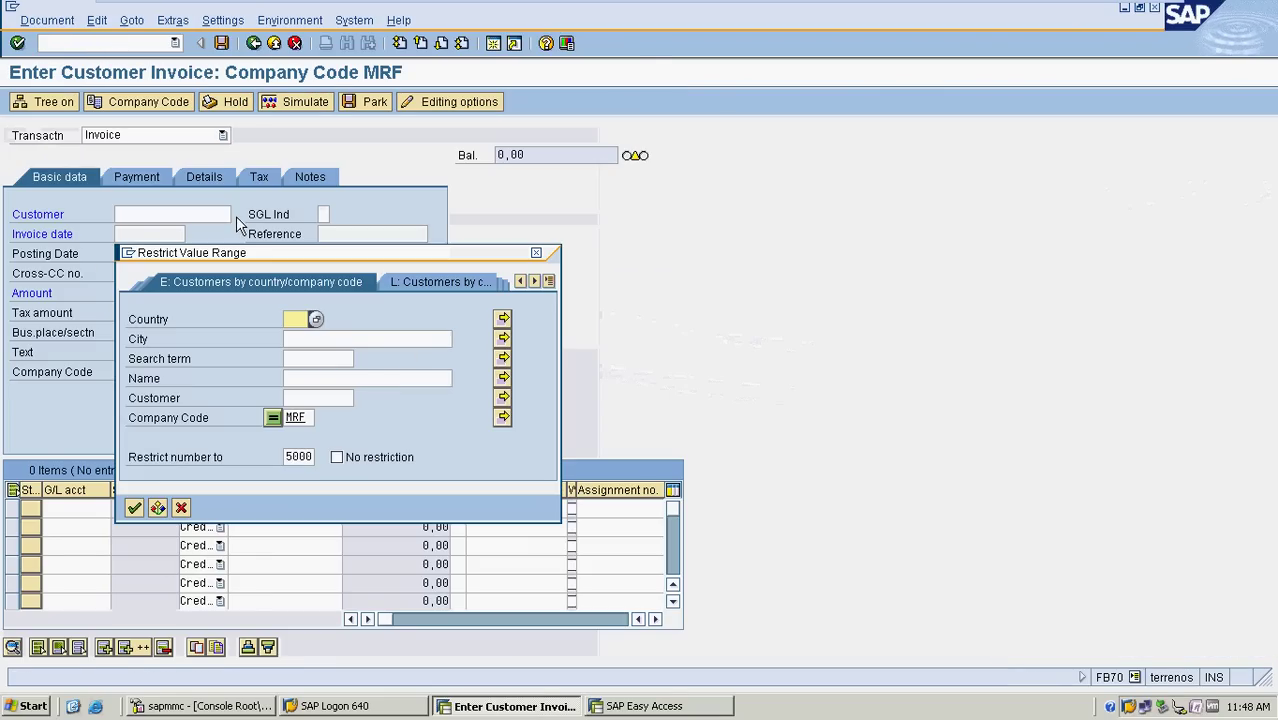
pyautogui.press('Return')
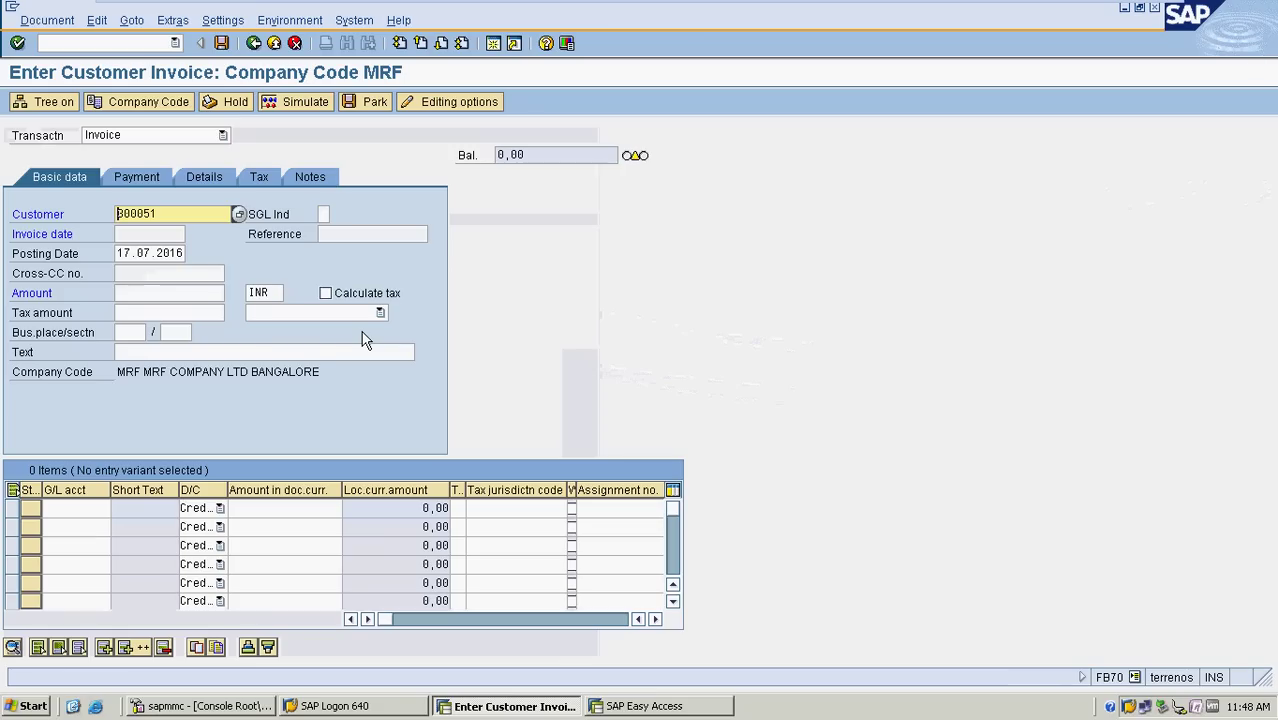
pyautogui.press('Tab')
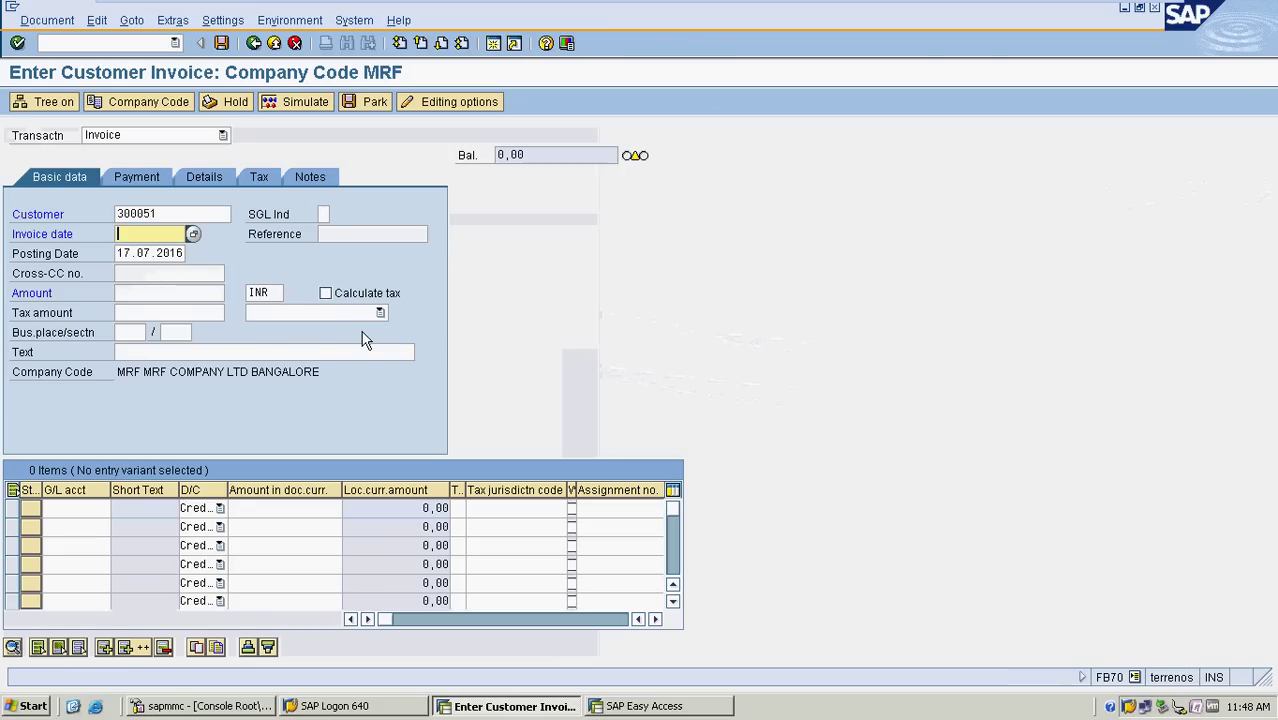
pyautogui.write('01.01.2016')
pyautogui.press('Tab')
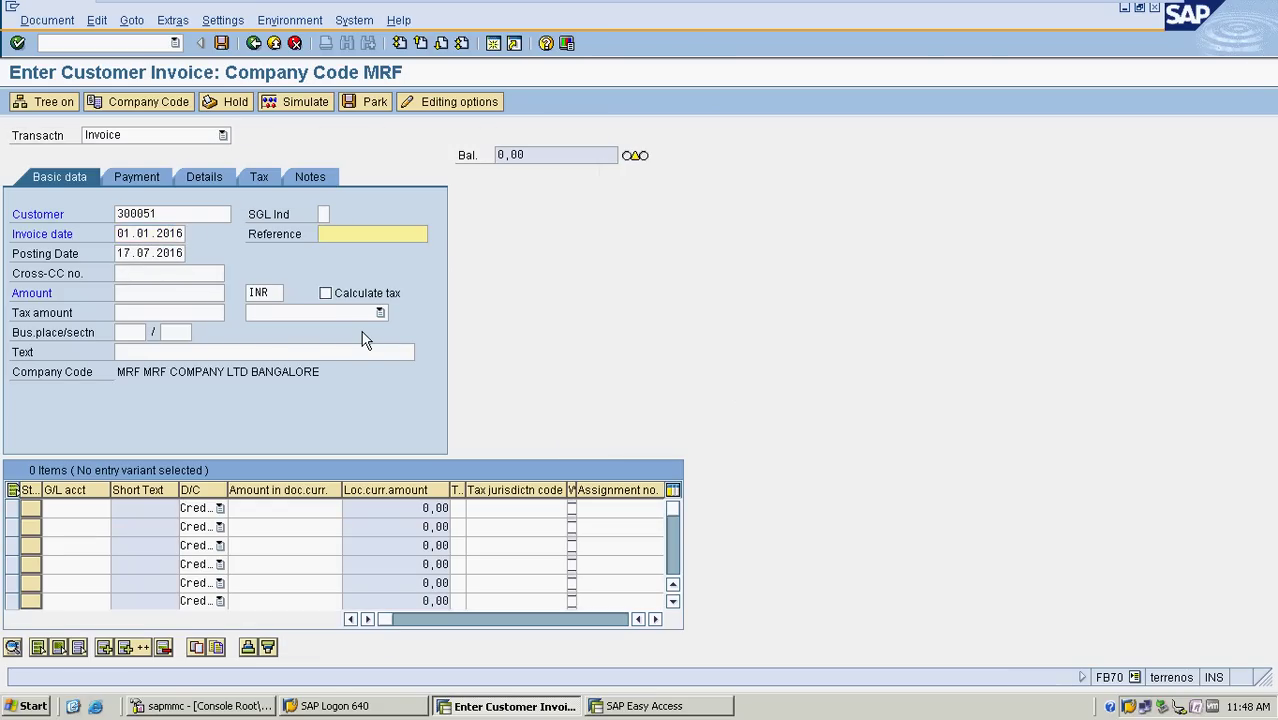
pyautogui.write('M')
pyautogui.click(373, 254)
pyautogui.press('BackSpace')
pyautogui.write('2')
# Set the customer invoice's posting date to 10.07.2016.
pyautogui.click(180, 253)
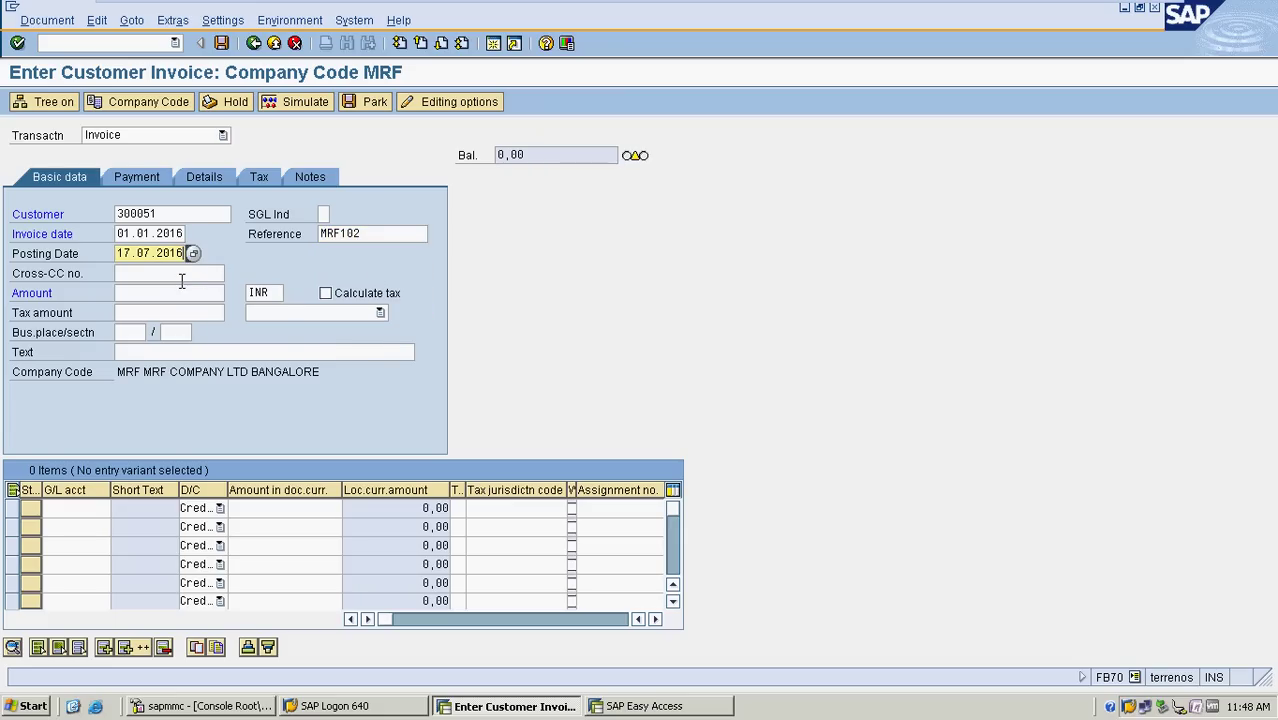
pyautogui.press('BackSpace')
pyautogui.press('BackSpace')
pyautogui.press('BackSpace')
pyautogui.press('BackSpace')
pyautogui.press('BackSpace')
pyautogui.press('BackSpace')
pyautogui.press('BackSpace')
pyautogui.press('BackSpace')
pyautogui.press('BackSpace')
pyautogui.press('BackSpace')
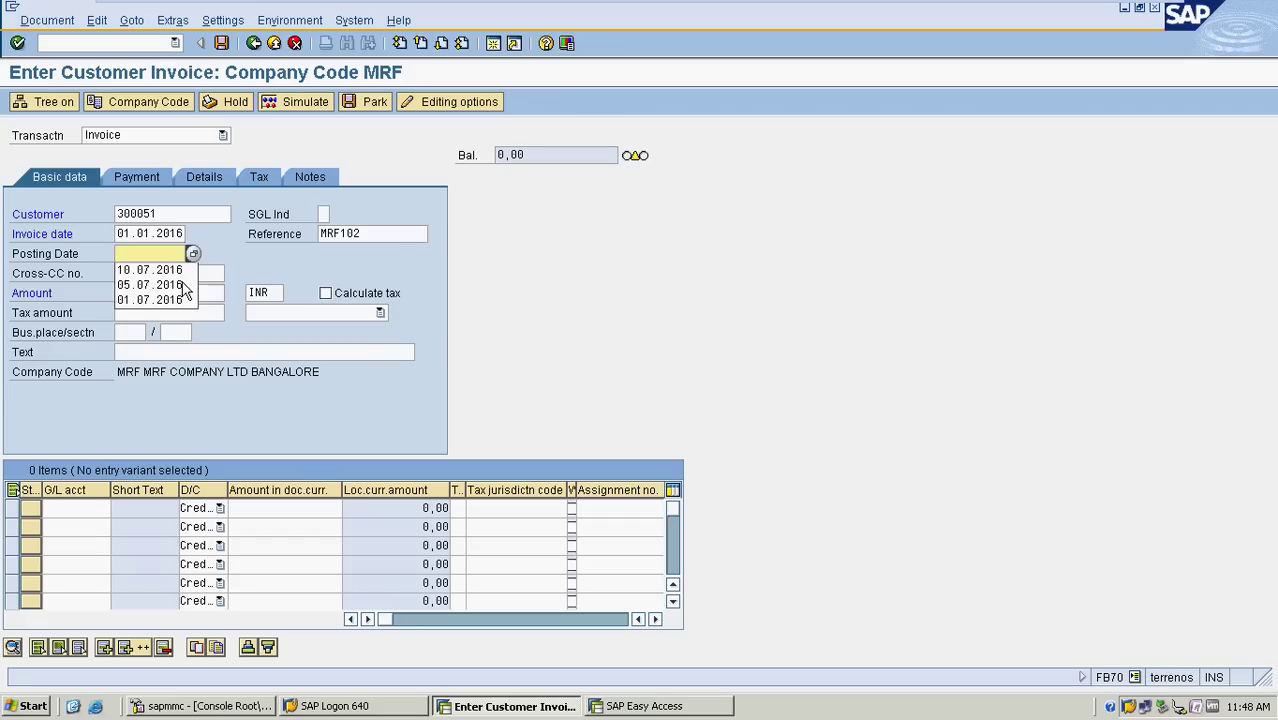
pyautogui.write('10.07.')
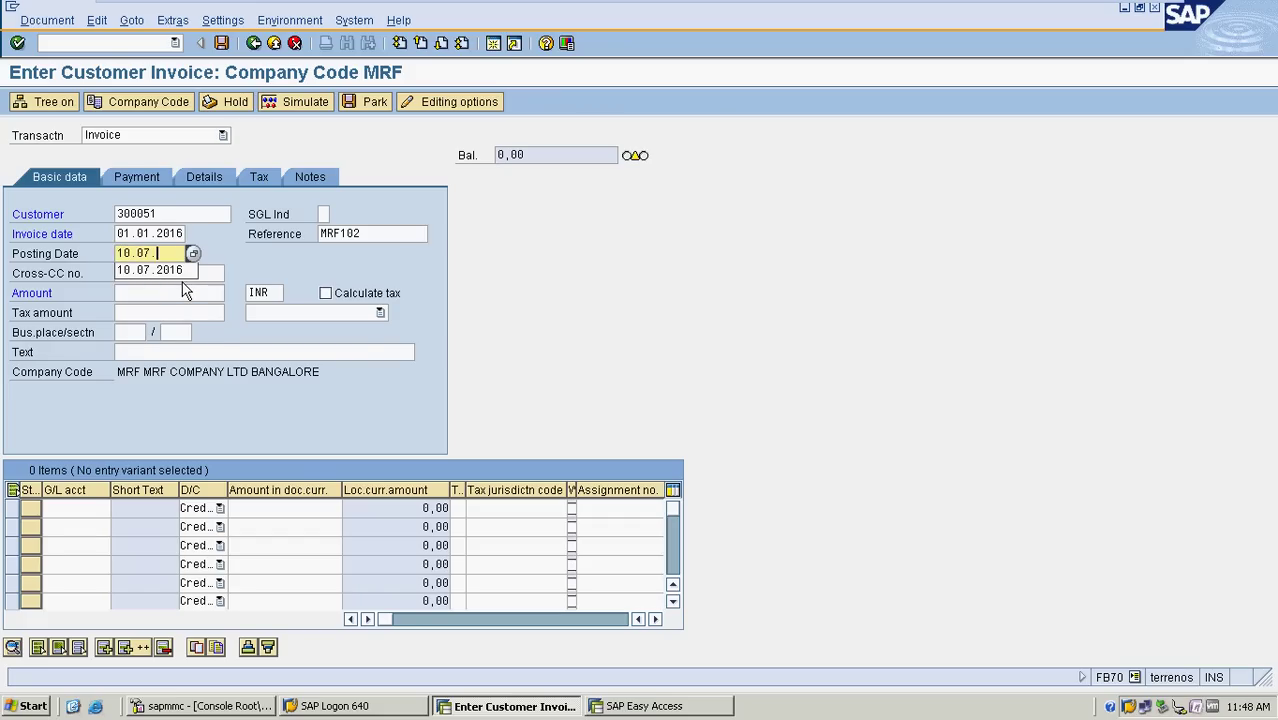
pyautogui.write('2016')
pyautogui.press('Tab')
# Set the invoice amount to 1000 INR with tax calculated under code A1 (14 OUTPUT TAX), and enter the text SALES.
pyautogui.click(174, 292)
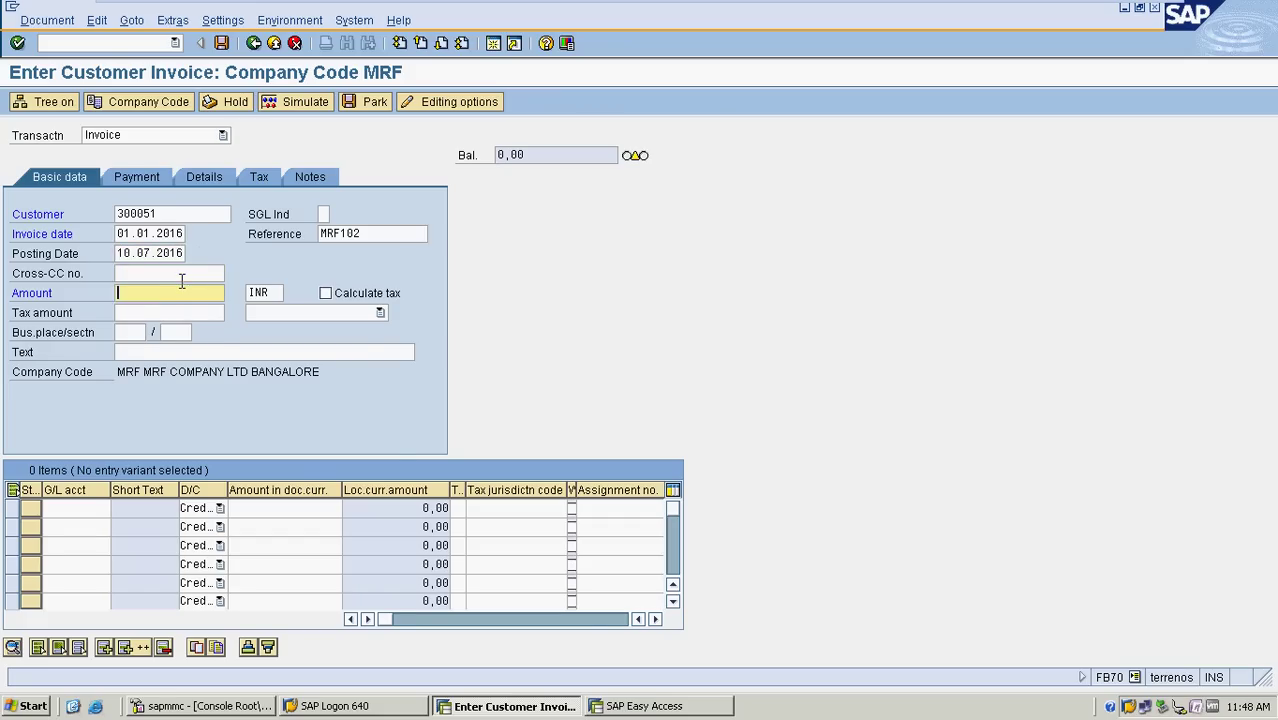
pyautogui.write('1000')
pyautogui.click(352, 300)
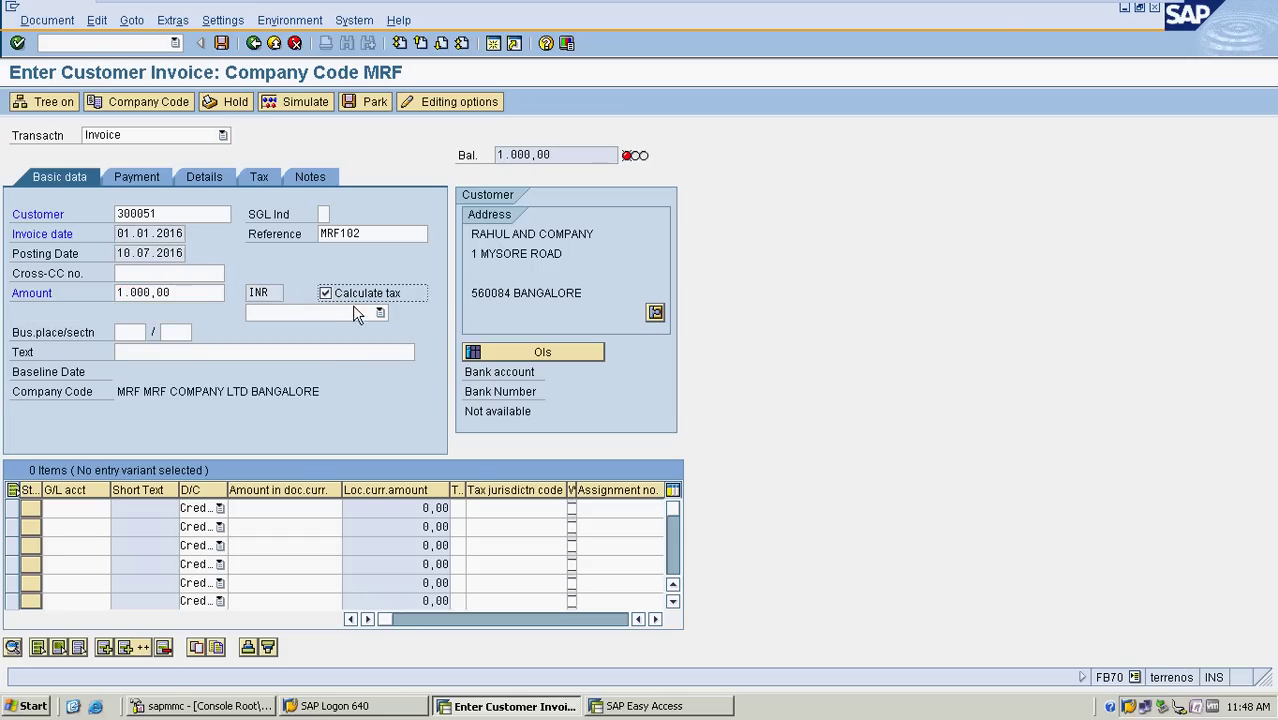
pyautogui.click(355, 312)
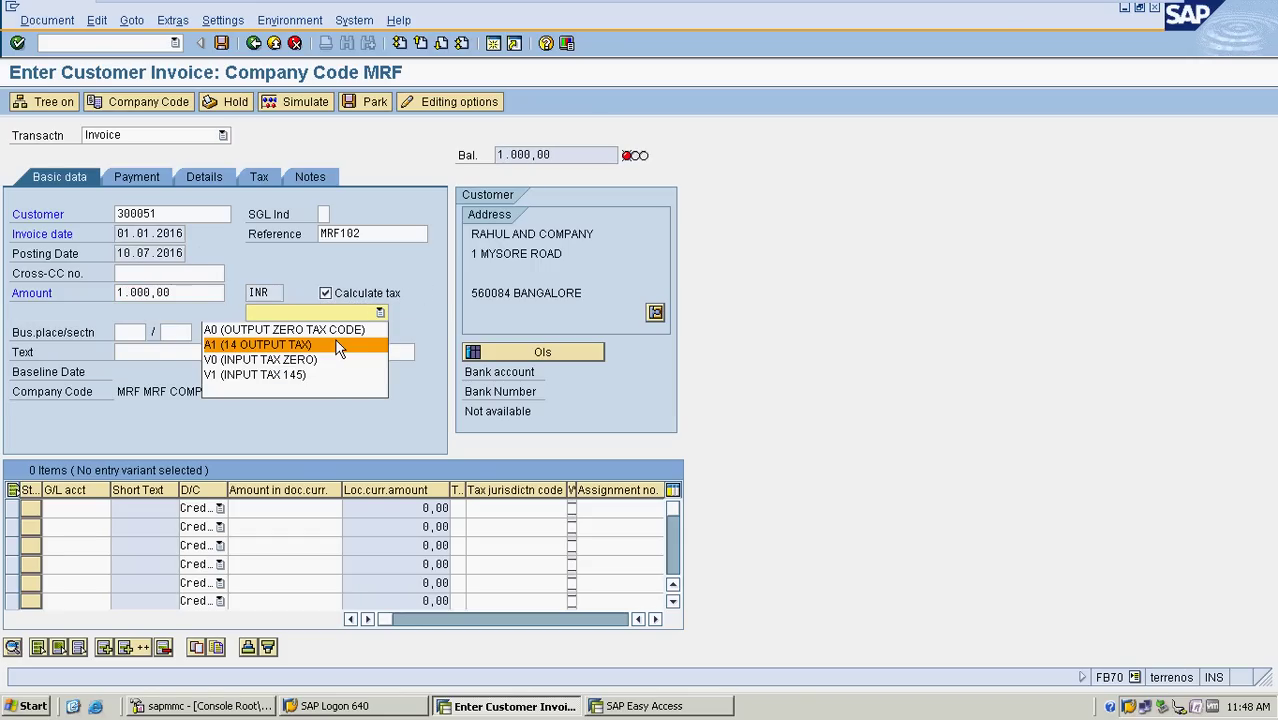
pyautogui.click(338, 345)
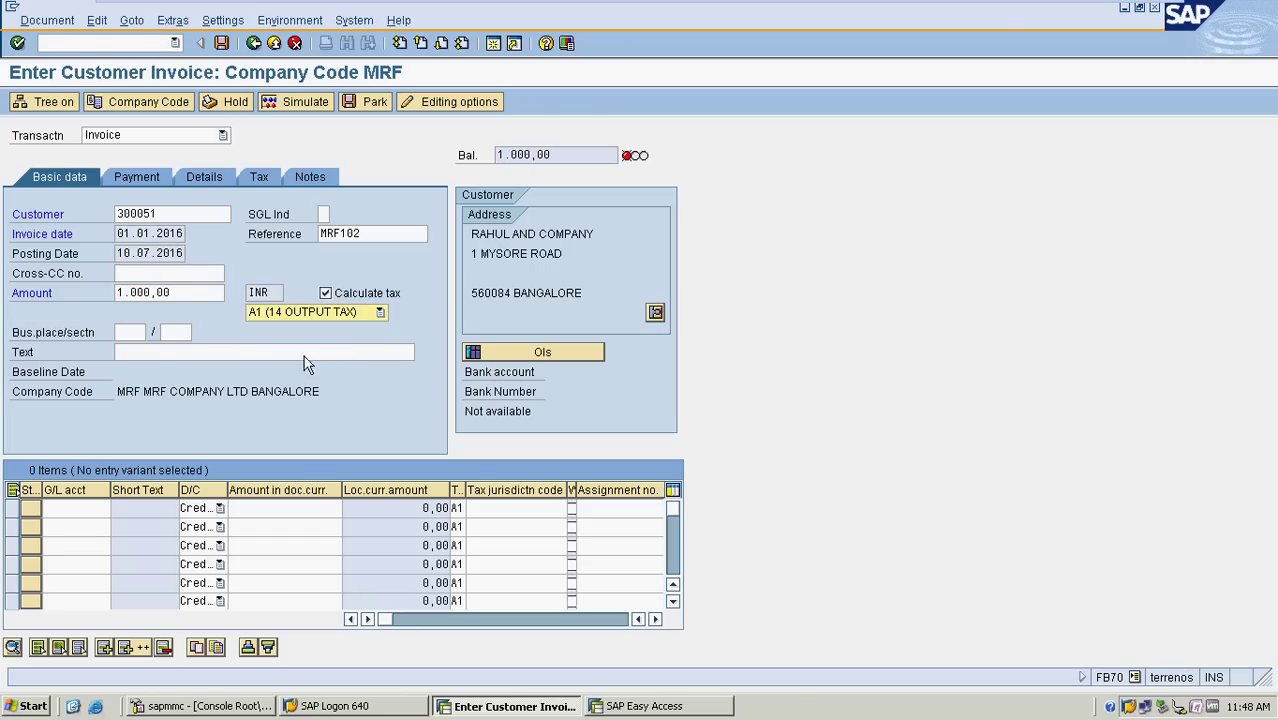
pyautogui.click(239, 351)
pyautogui.write('SALES')
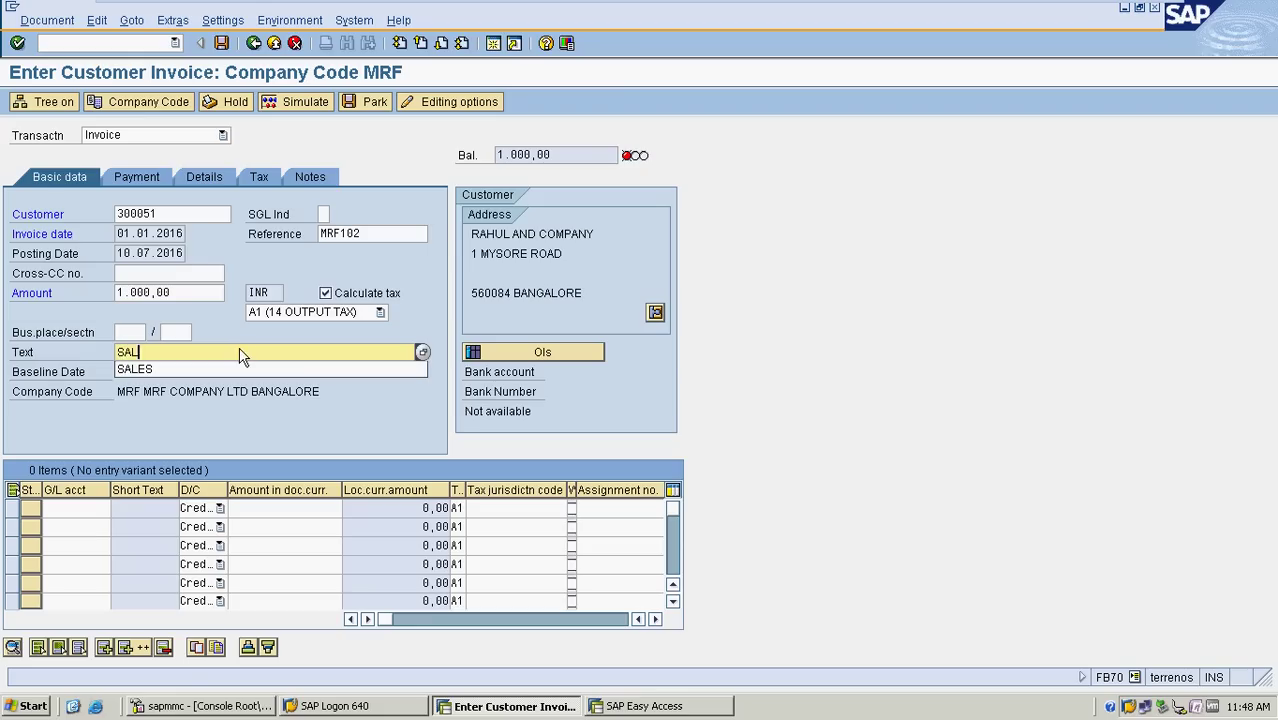
# Add a credit line item of 1000 to G/L account 300000 in the customer invoice.
pyautogui.click(100, 508)
pyautogui.click(114, 508)
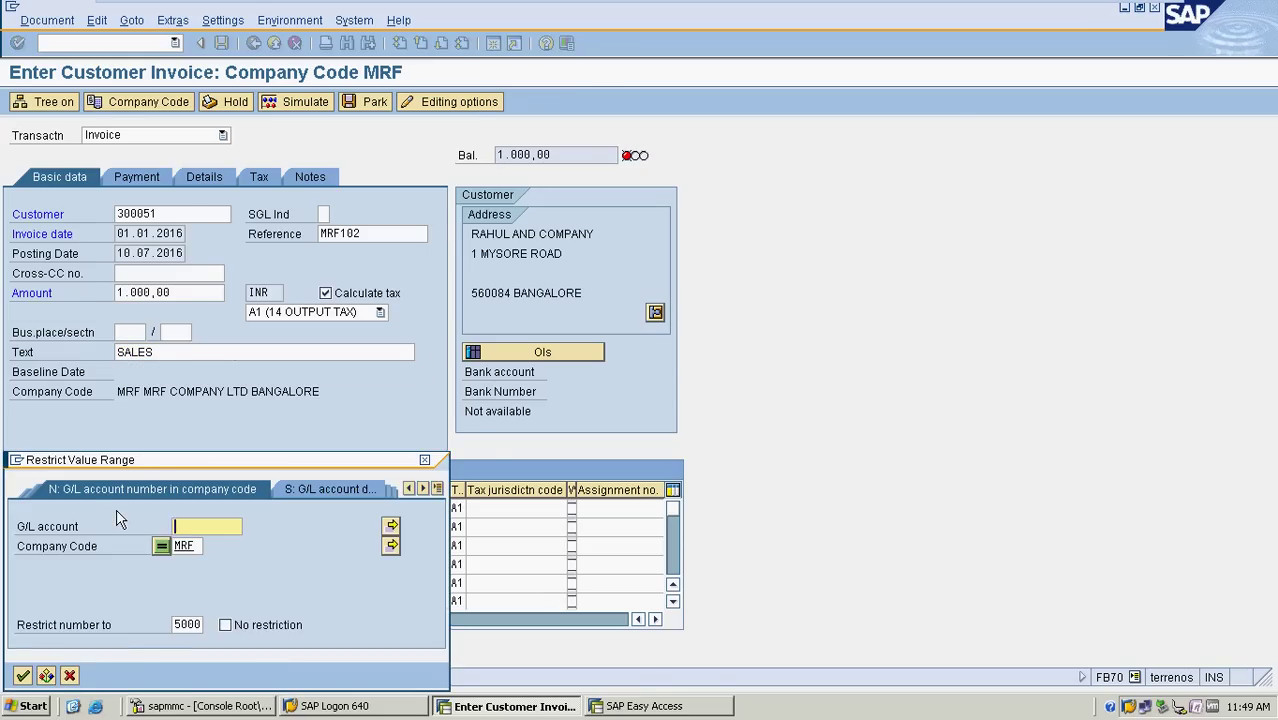
pyautogui.press('Return')
pyautogui.doubleClick(150, 446)
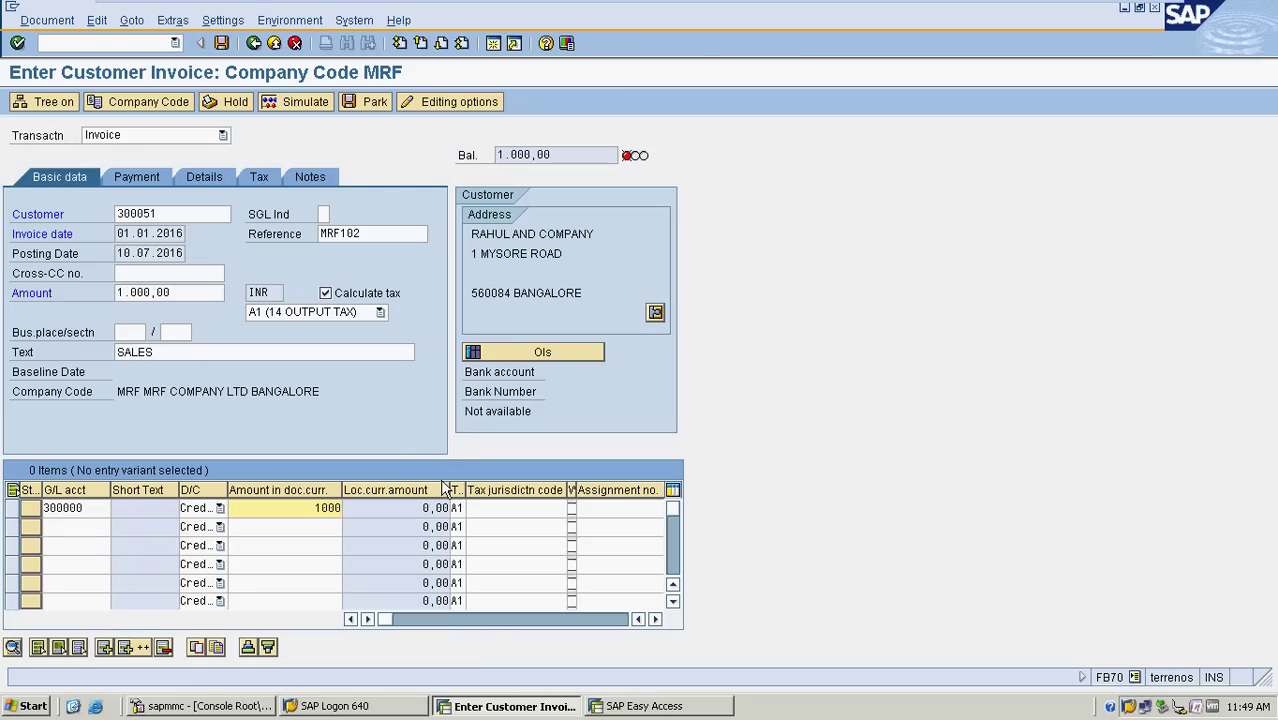
# Set the line item's text to SALES and validate the invoice entries, accepting the past due date.
pyautogui.press('Tab')
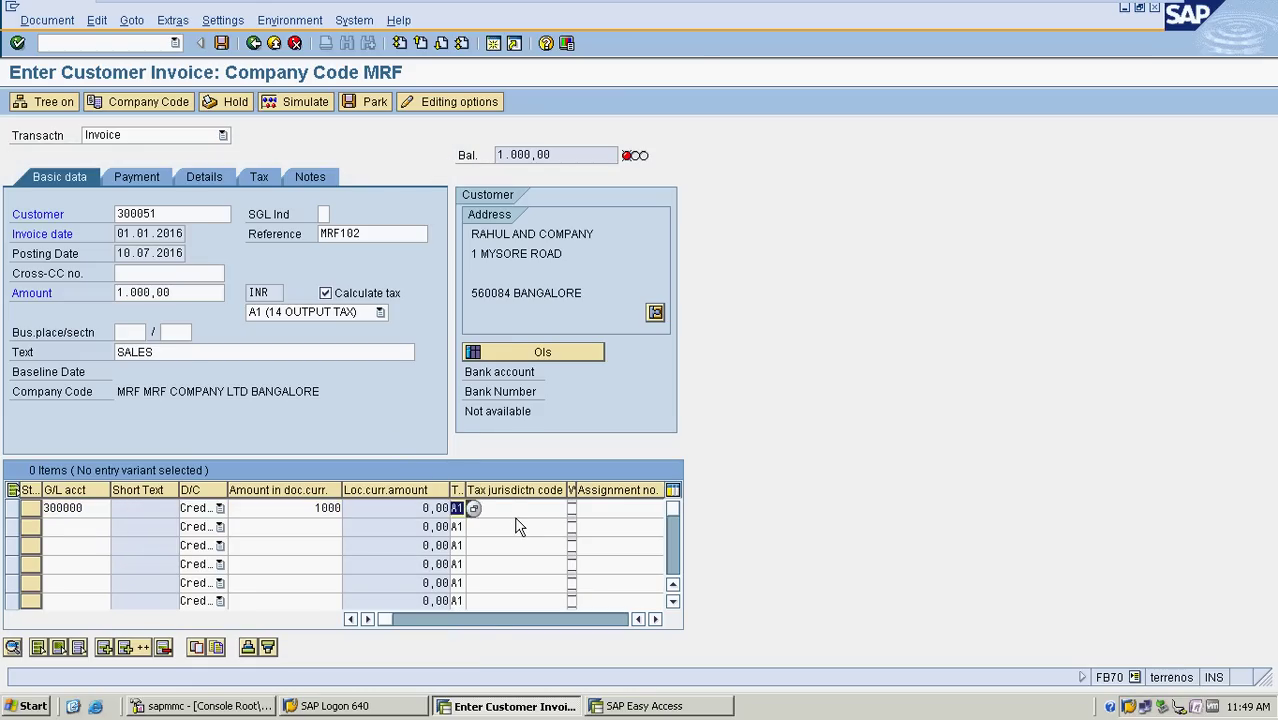
pyautogui.press('Tab')
pyautogui.press('Tab')
pyautogui.press('Tab')
pyautogui.press('Tab')
pyautogui.press('Tab')
pyautogui.write('S')
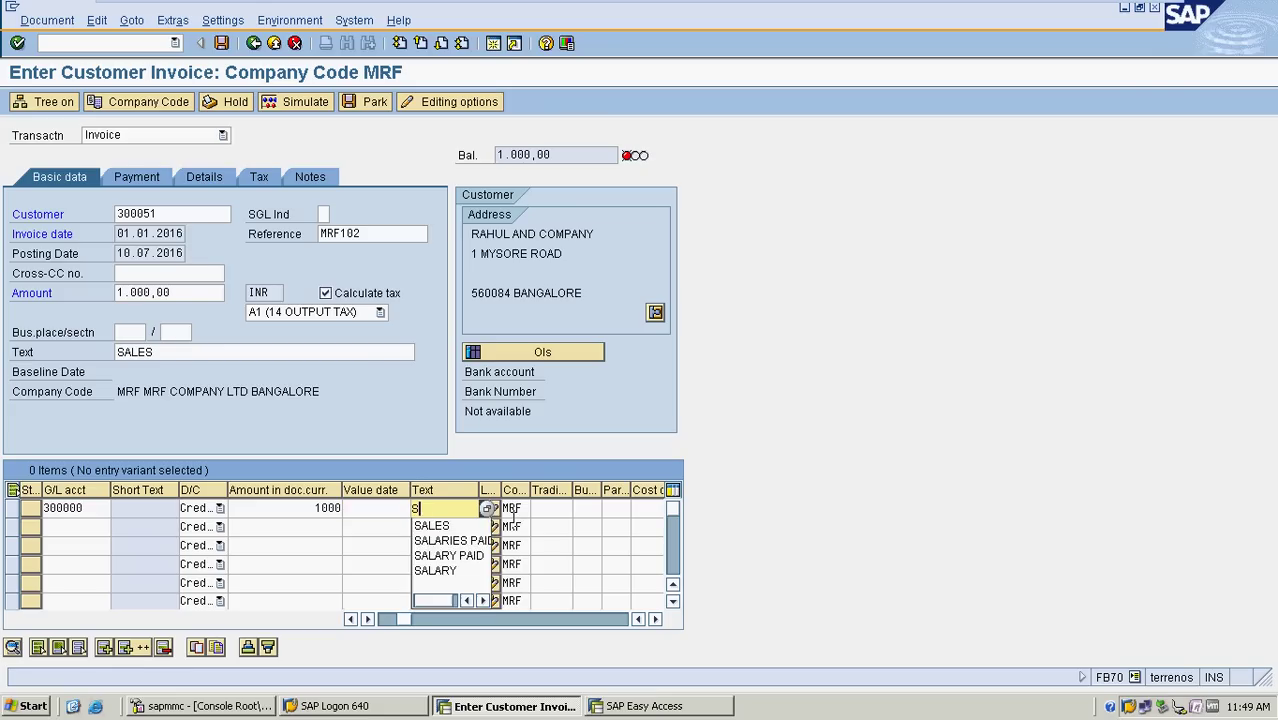
pyautogui.write('ALES')
pyautogui.press('Return')
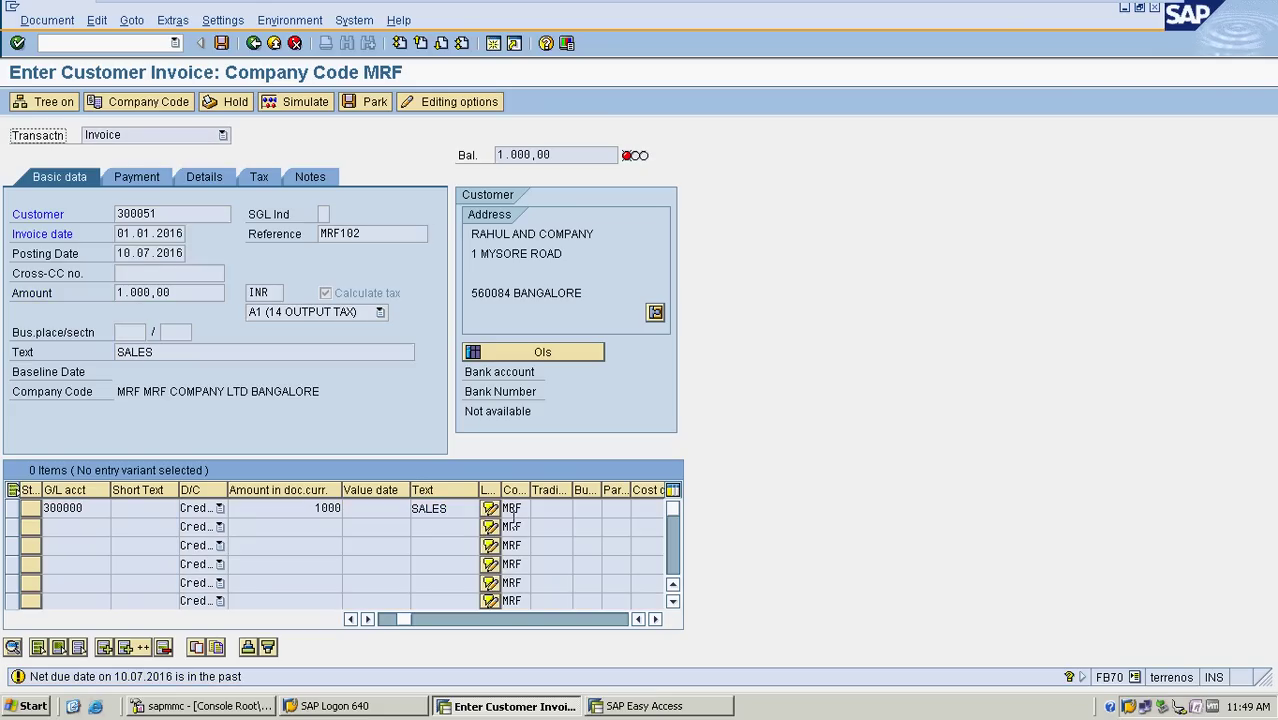
pyautogui.press('Return')
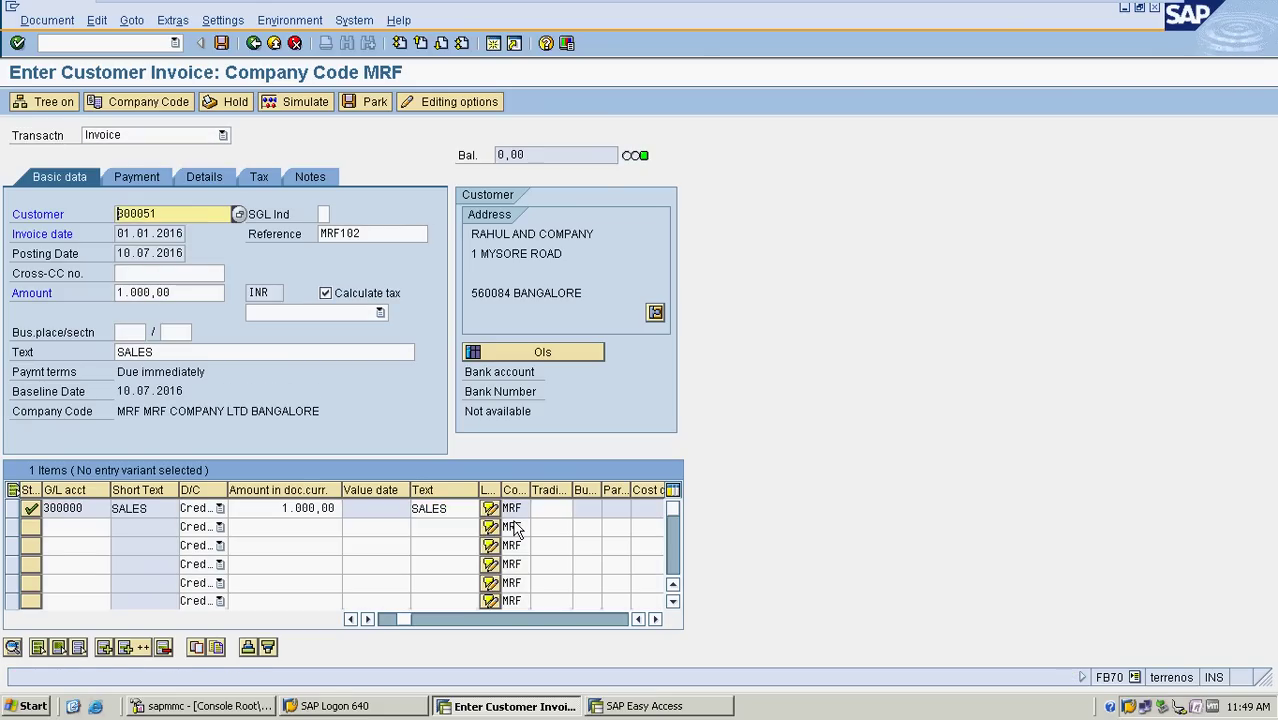
# Simulate and post the customer invoice after checking its payment and tax data.
pyautogui.click(147, 177)
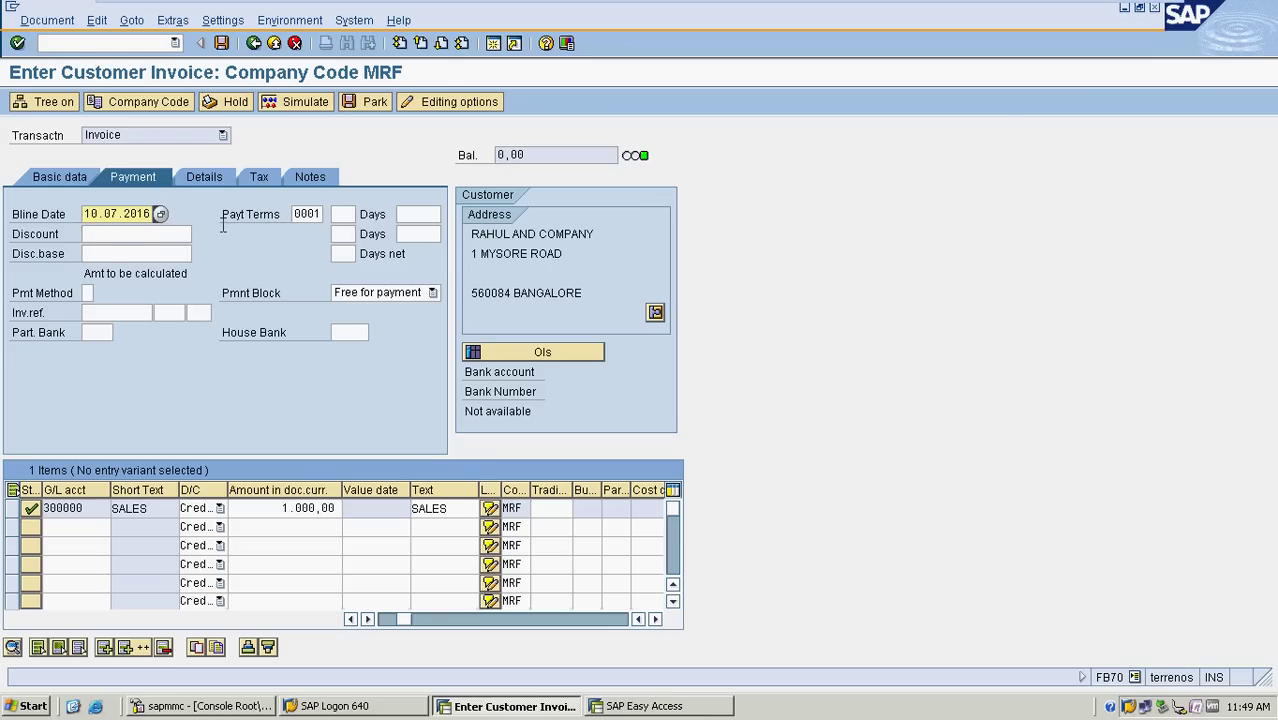
pyautogui.click(290, 178)
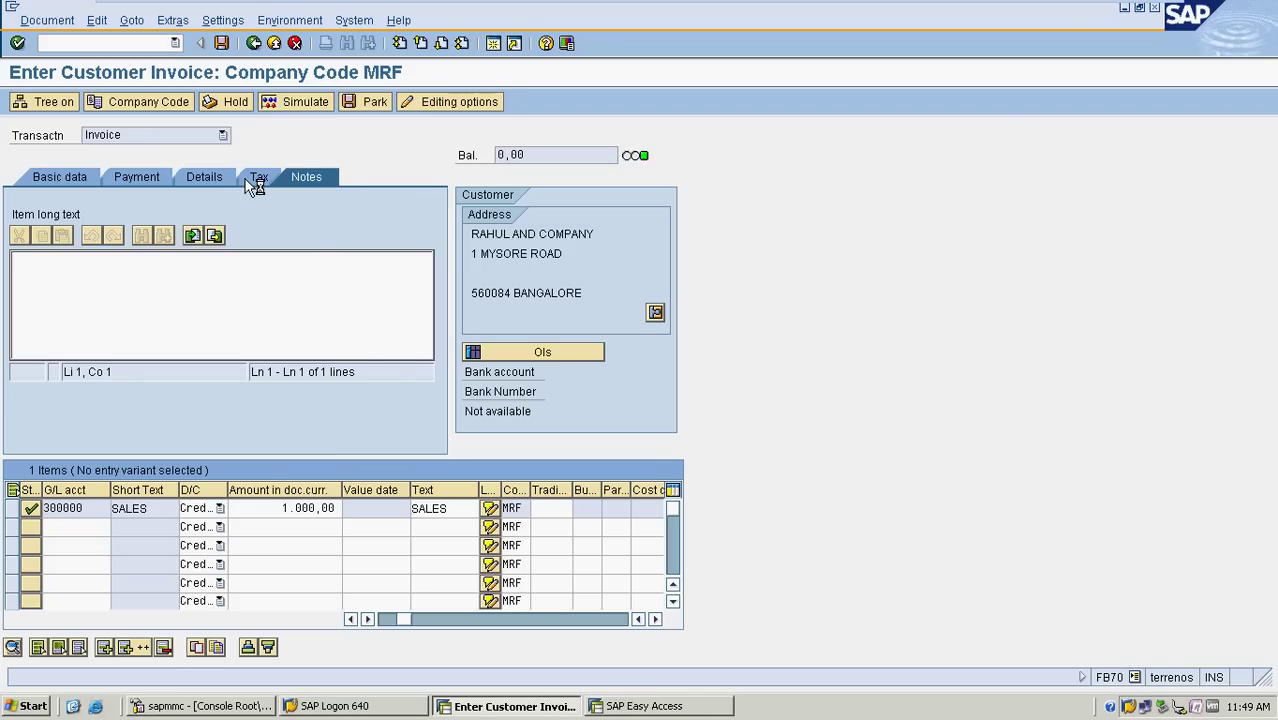
pyautogui.click(256, 184)
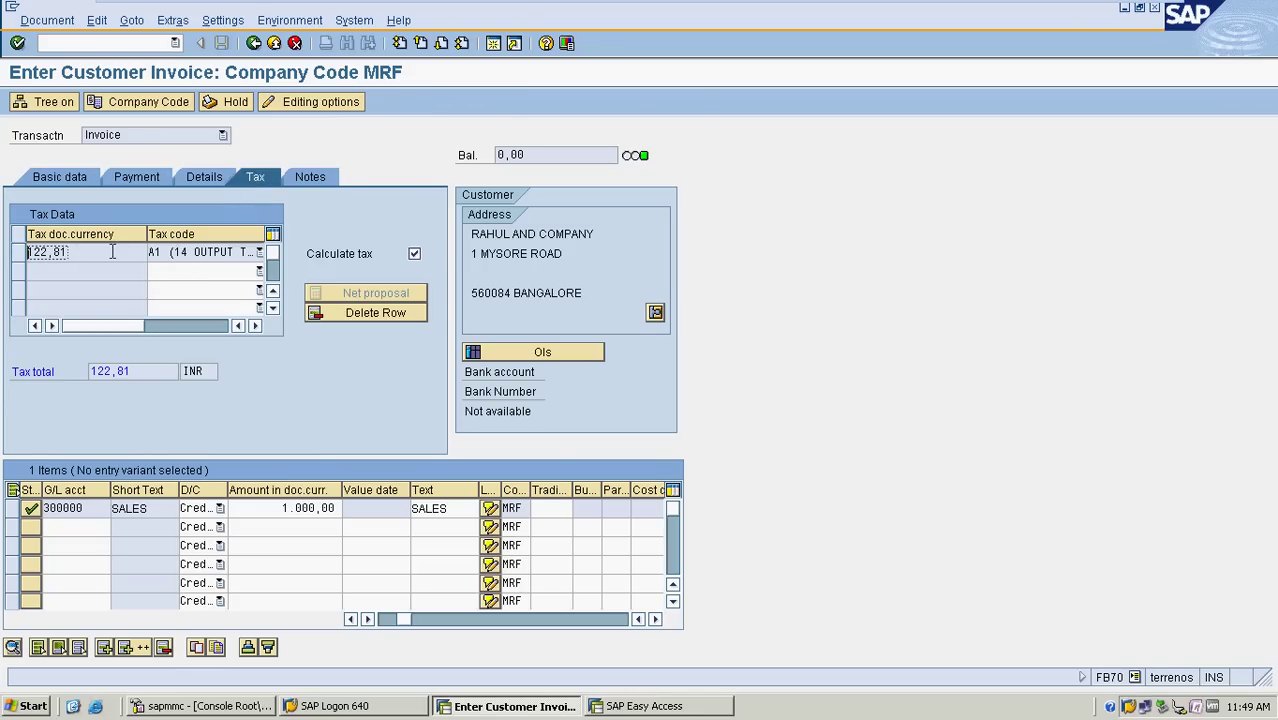
pyautogui.click(45, 186)
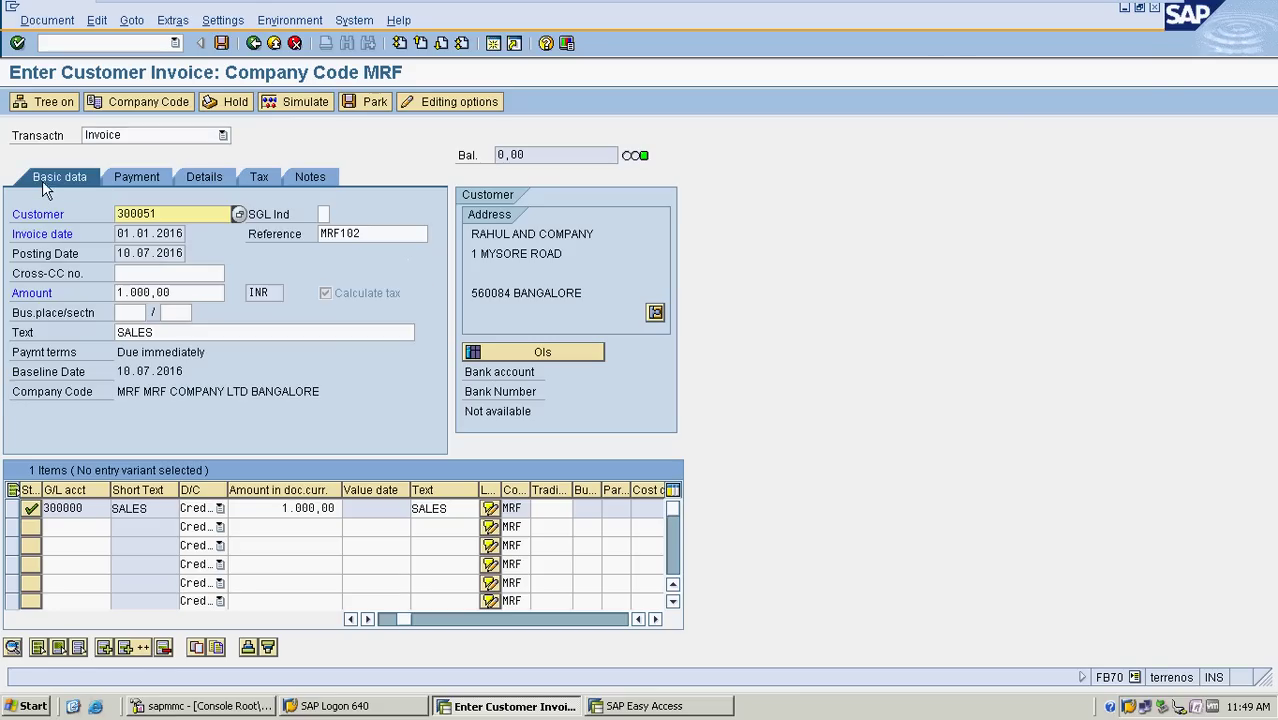
pyautogui.click(294, 104)
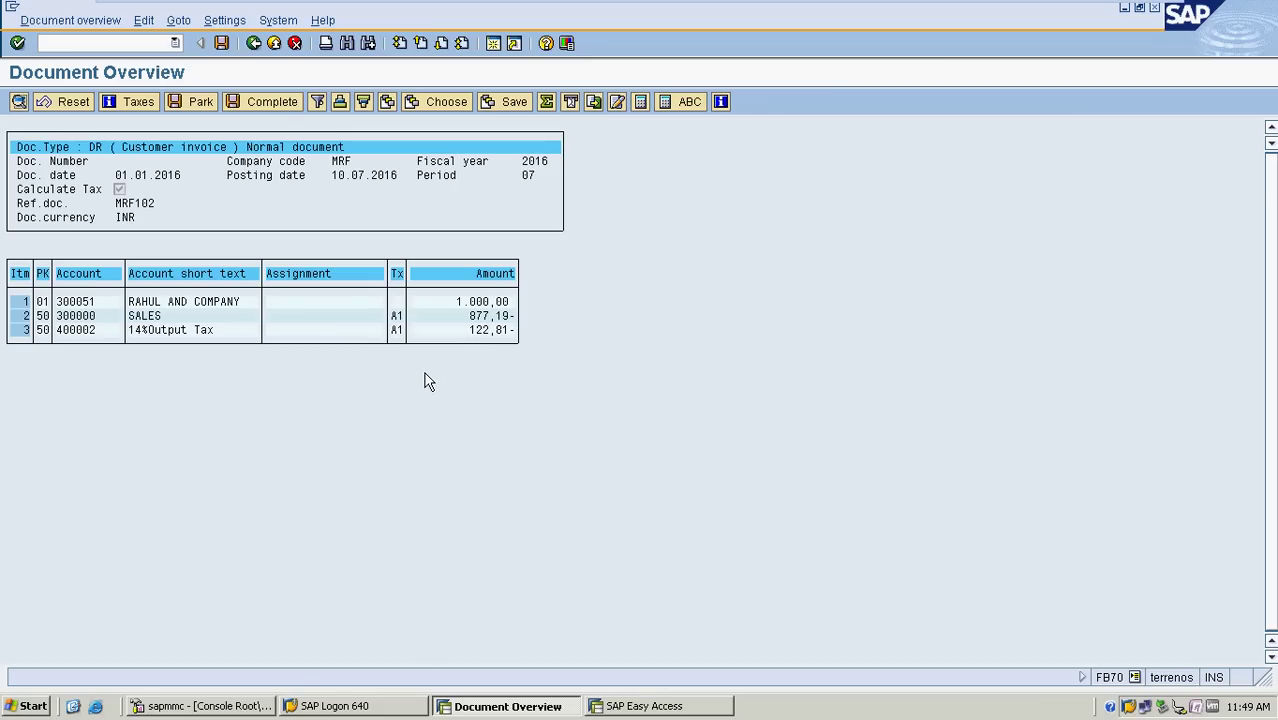
pyautogui.click(222, 43)
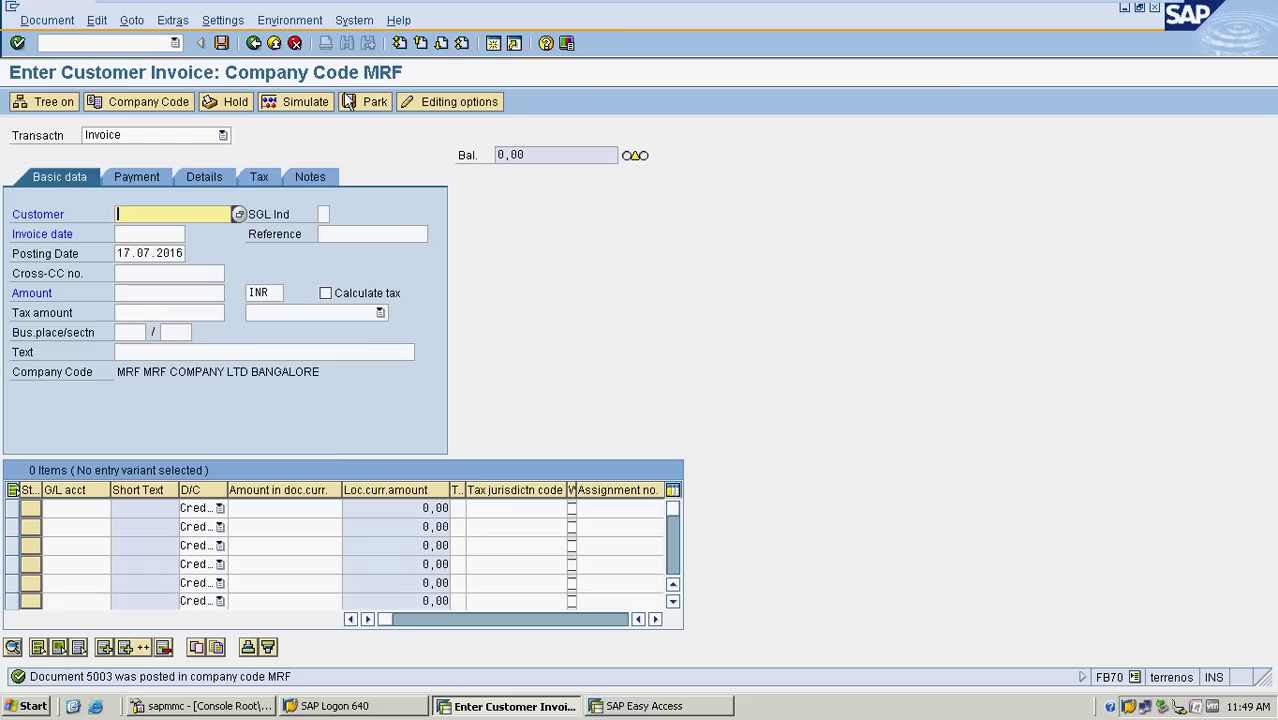
pyautogui.click(1111, 12)
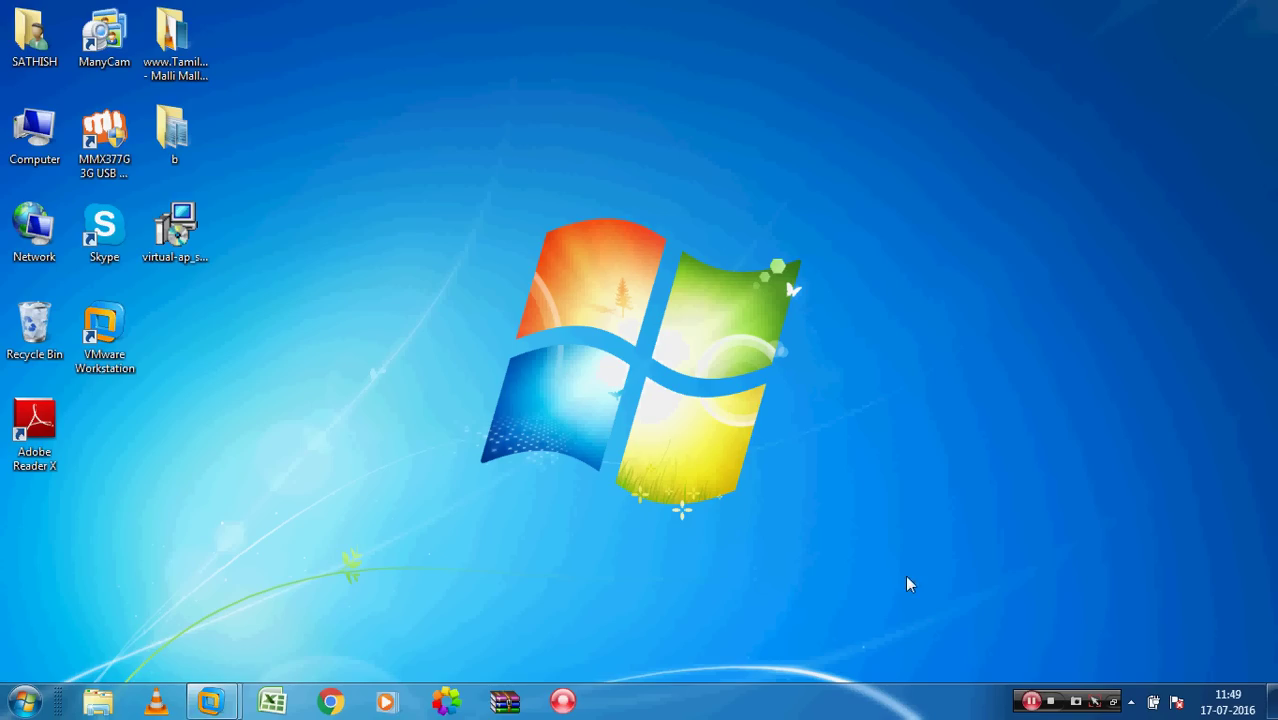